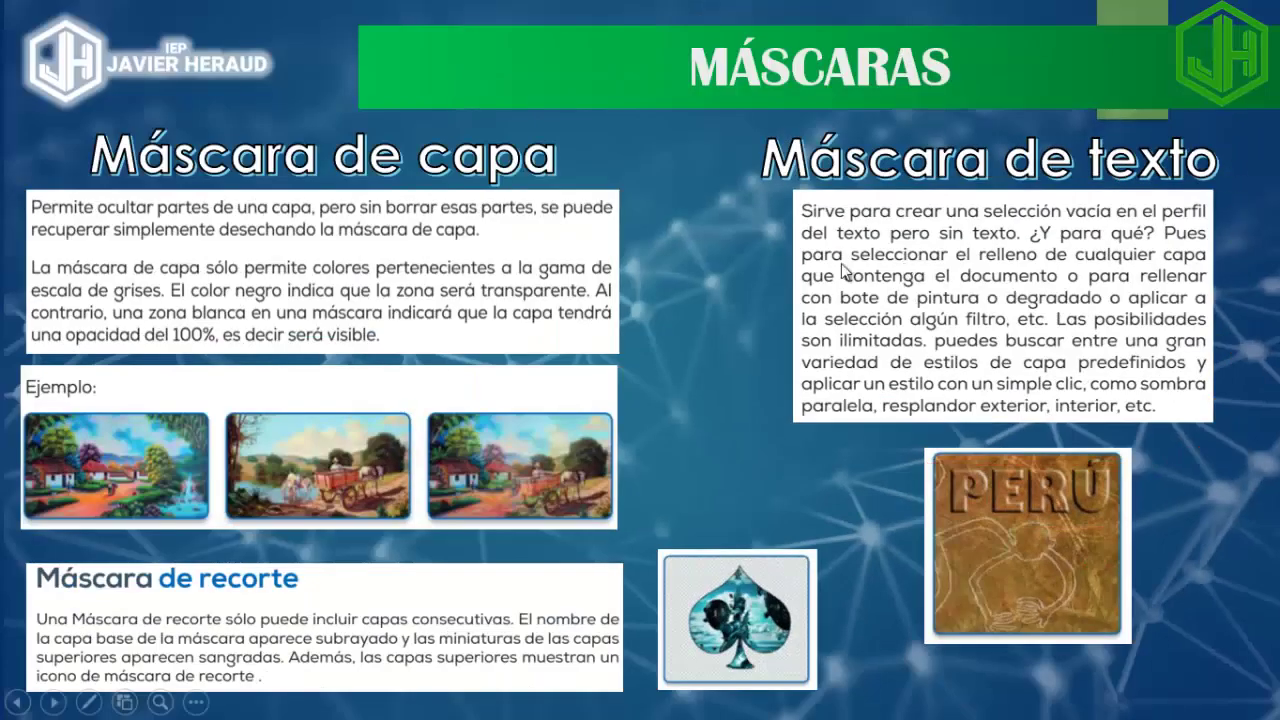
- Advance the slideshow from MÁSCARAS to the REALIZANDO slide, which shows exercise steps 1–6
click(742, 245)
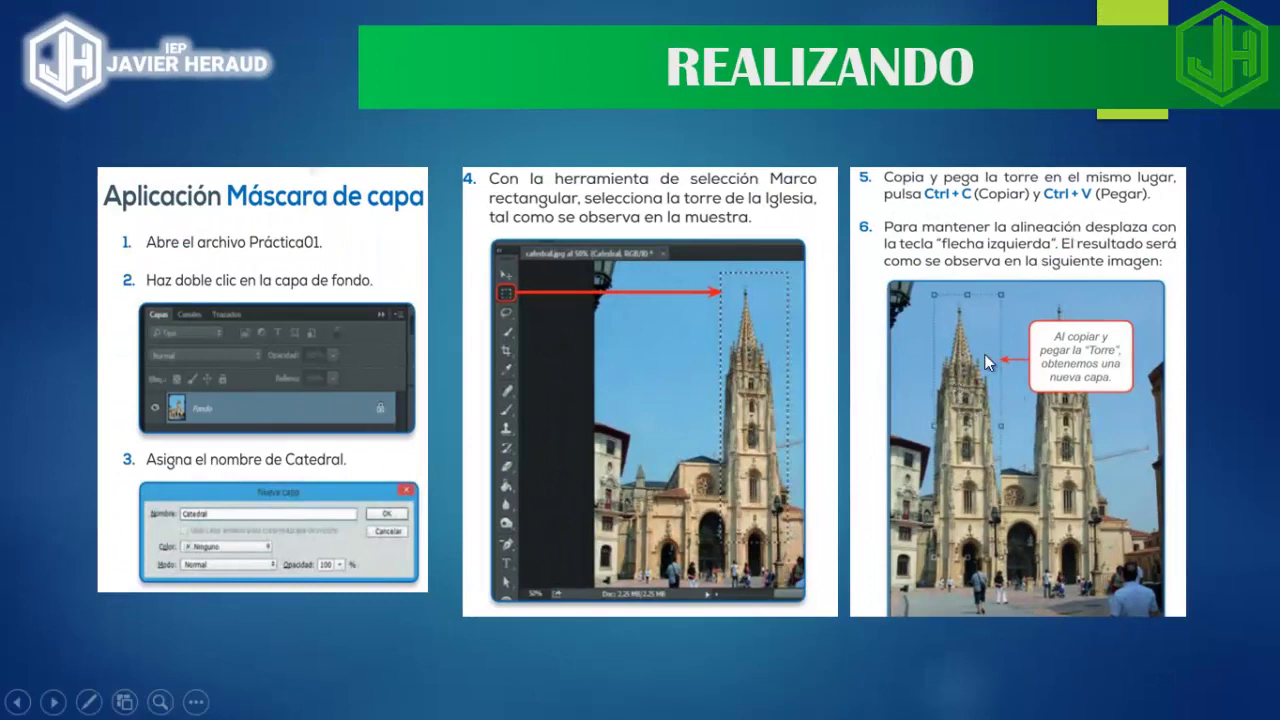
- Step through the REALIZANDO panels for steps 14–19 to the end of the presentation
click(958, 455)
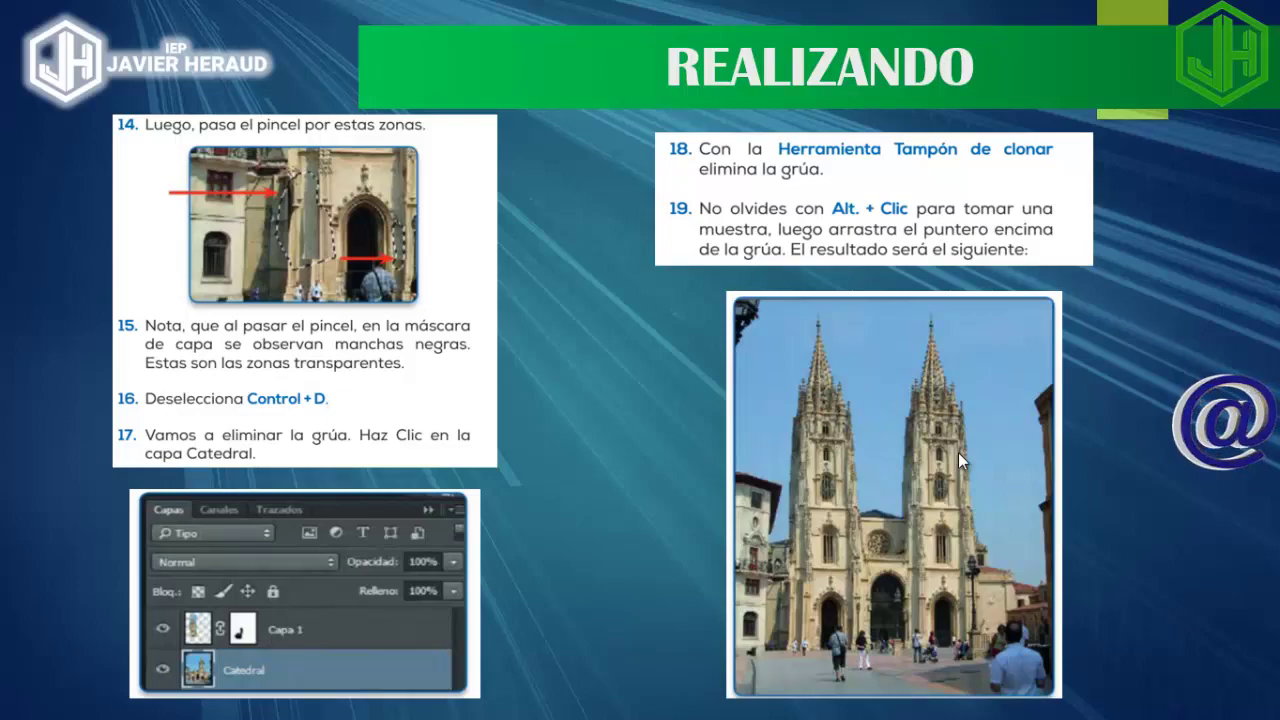
click(959, 455)
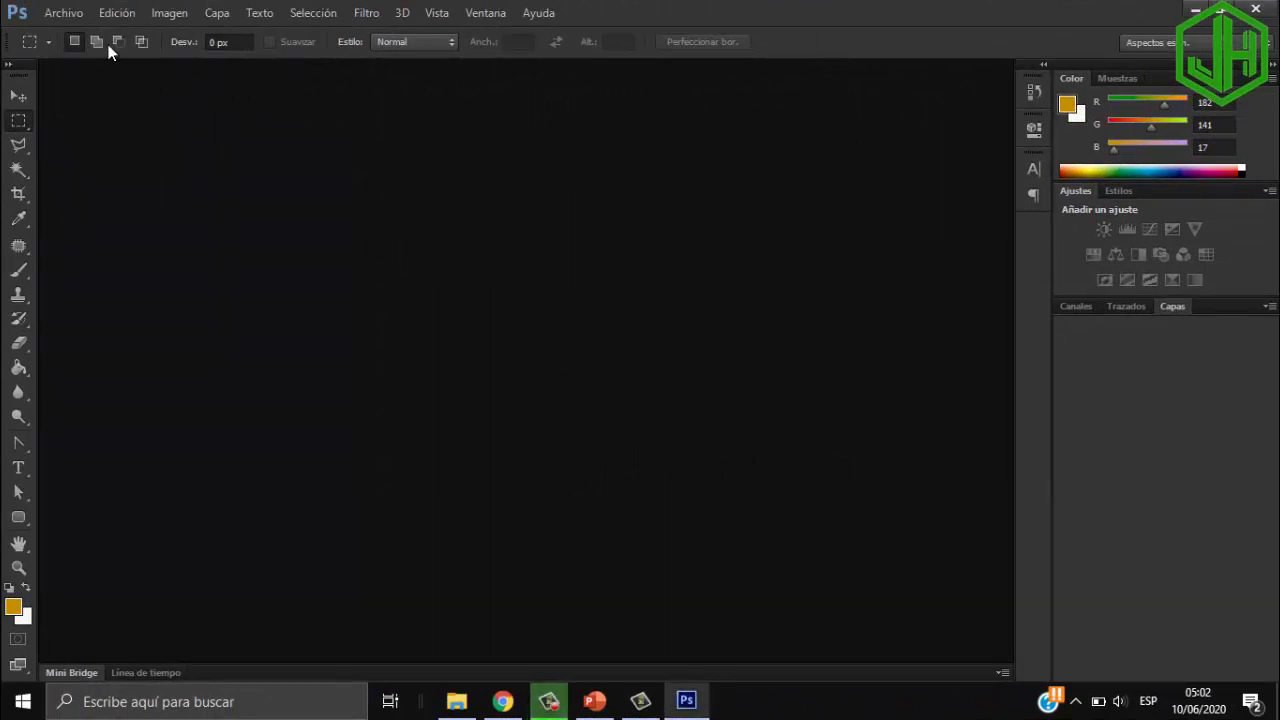
- Open catedral.jpg from Escritorio > CLASSES VIRTUALES > Sesión5 Efectos mediante el uso de máscaras
click(60, 19)
click(89, 48)
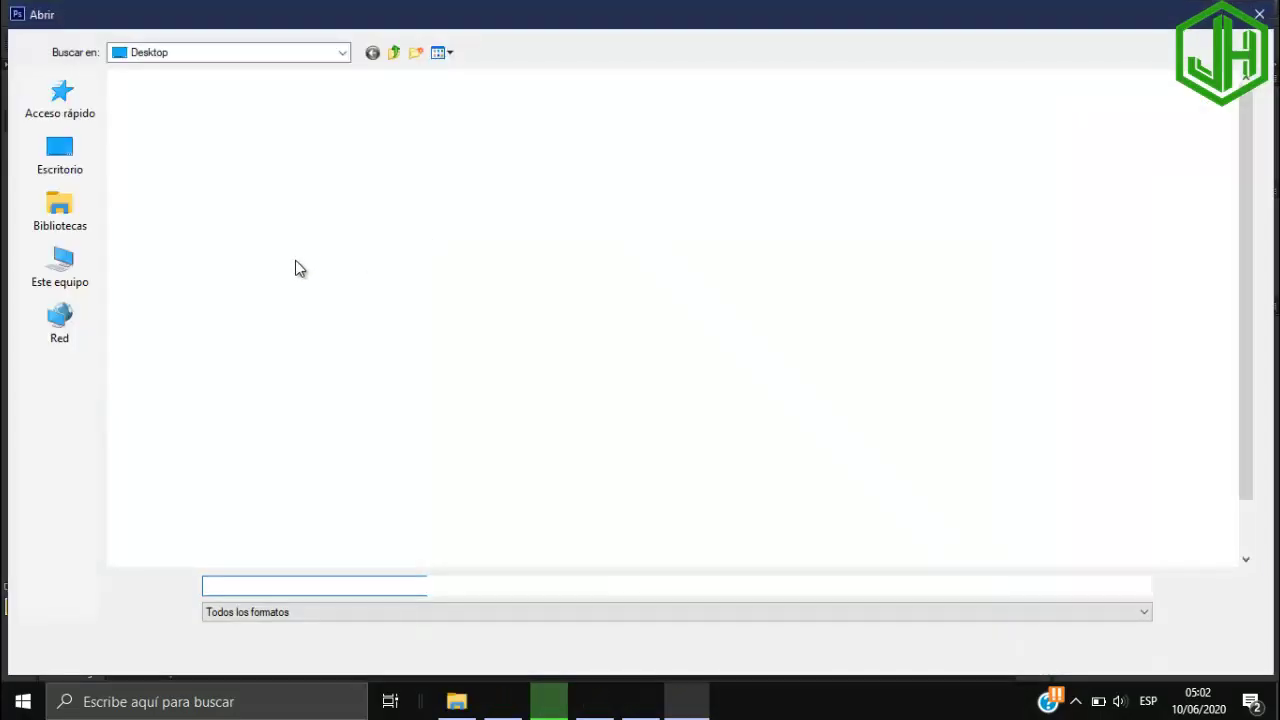
click(66, 258)
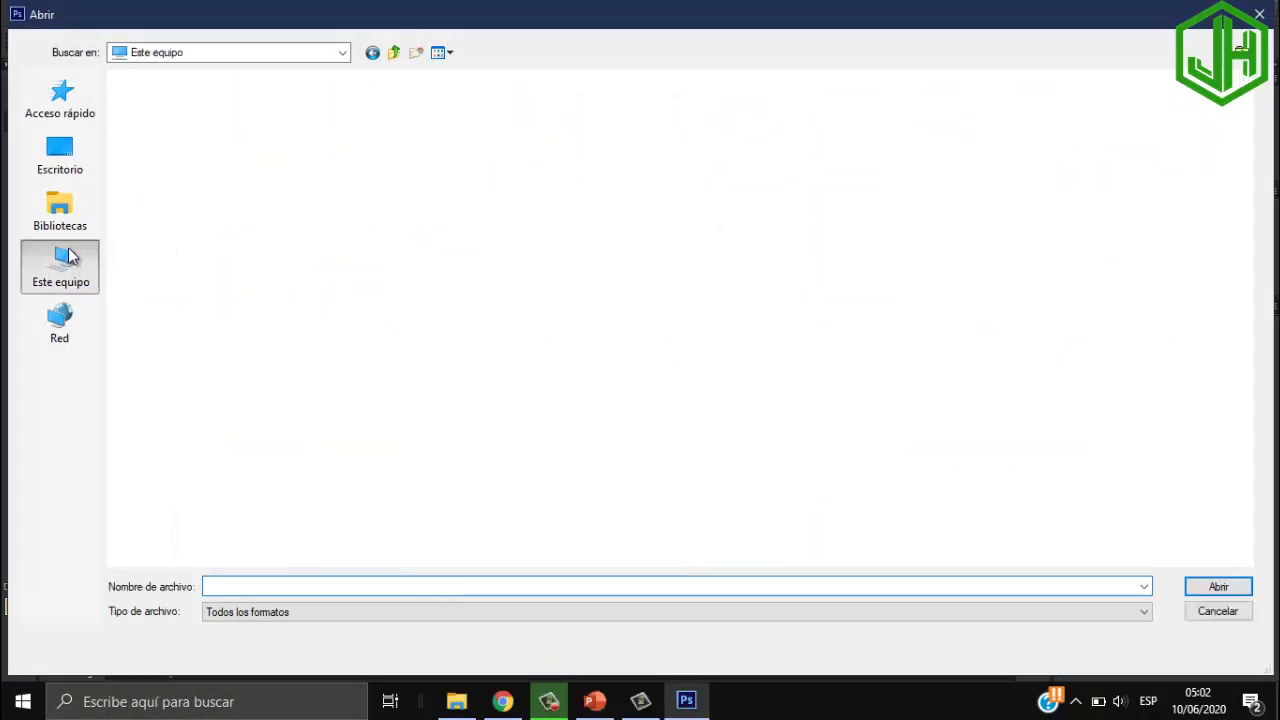
click(60, 150)
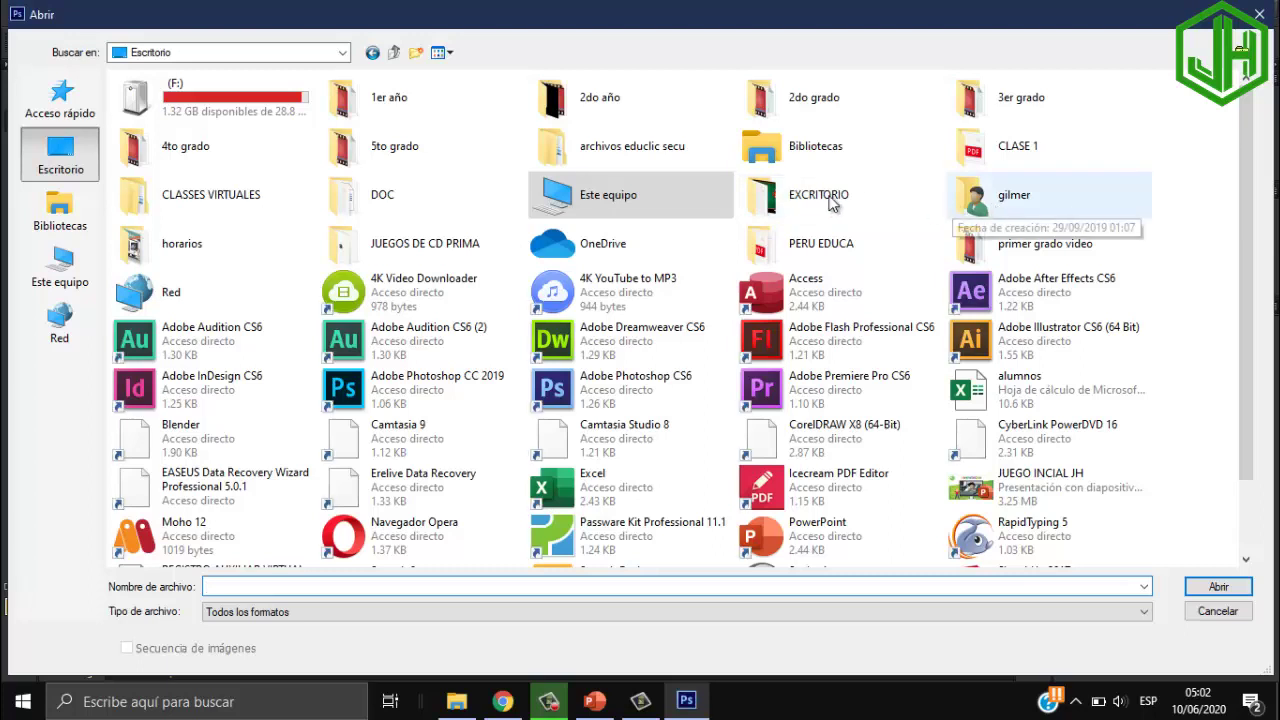
double_click(228, 198)
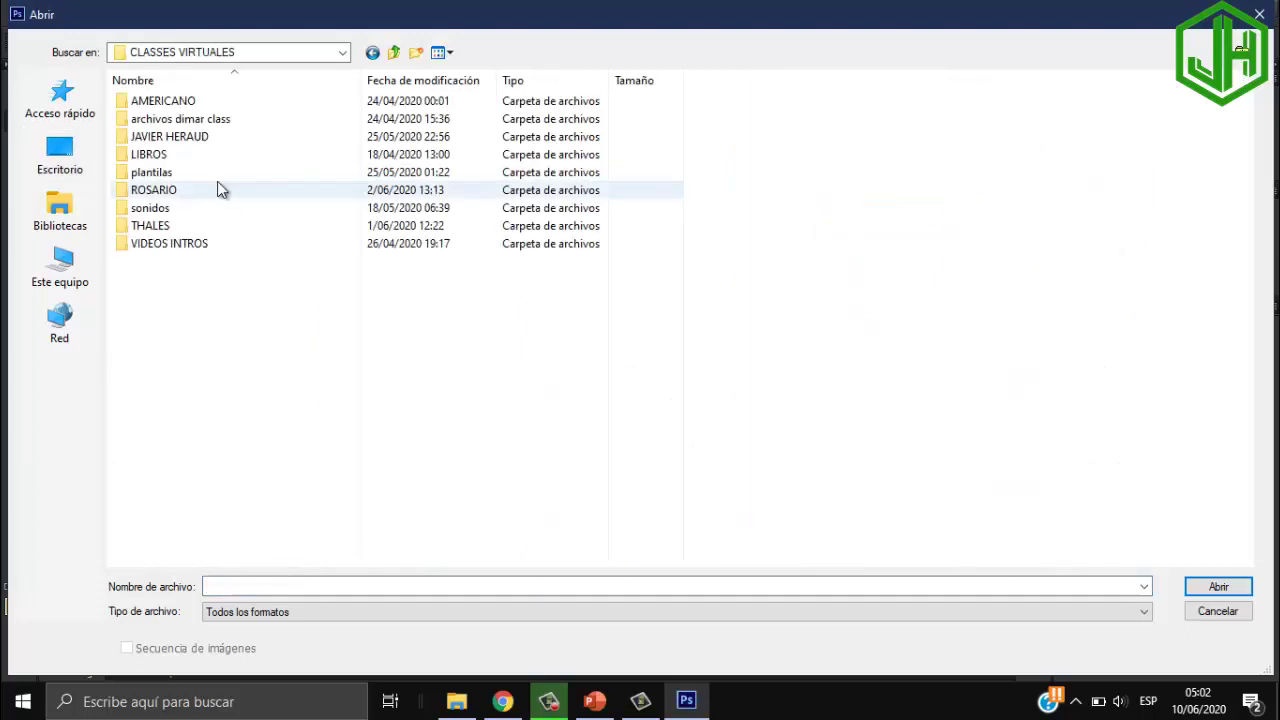
double_click(172, 136)
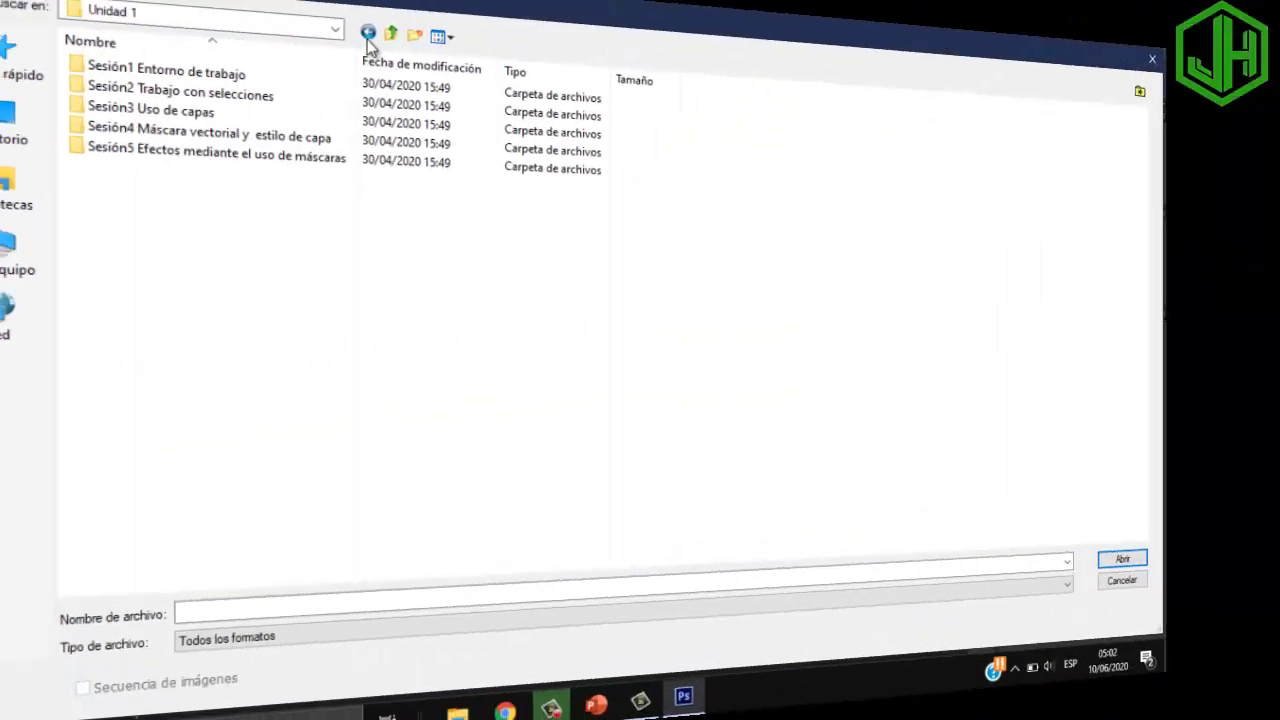
double_click(298, 175)
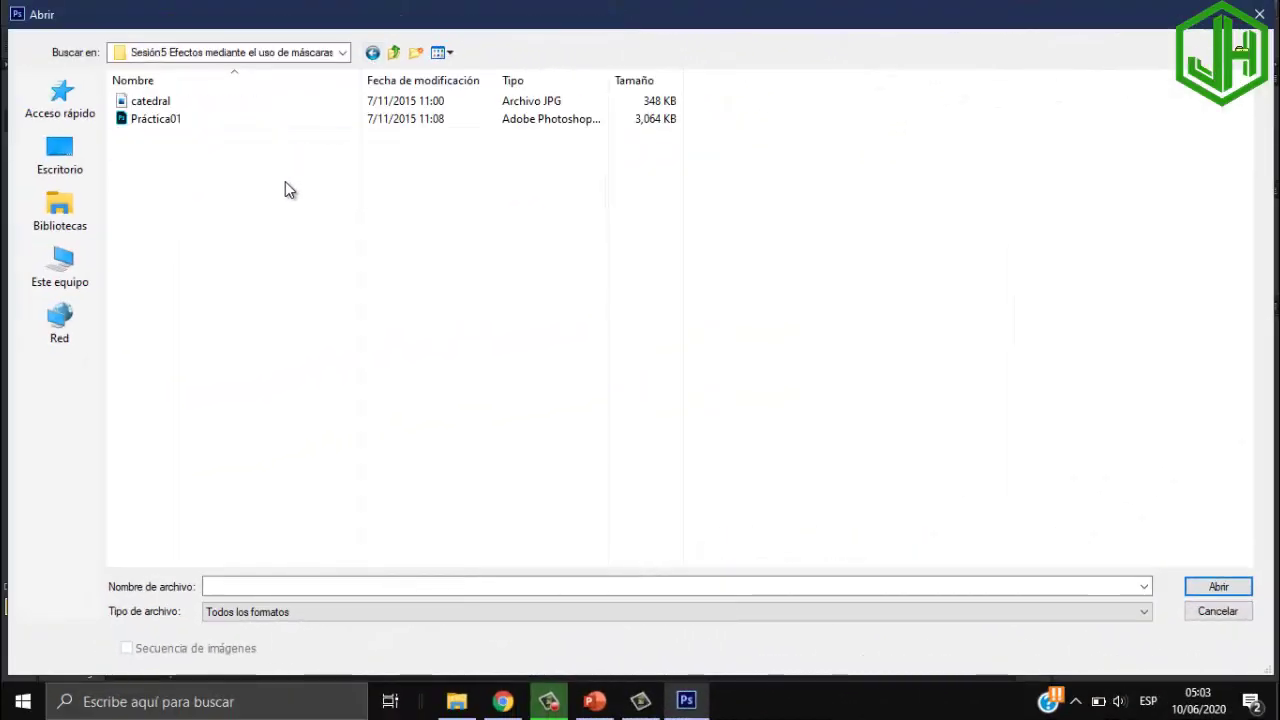
click(150, 102)
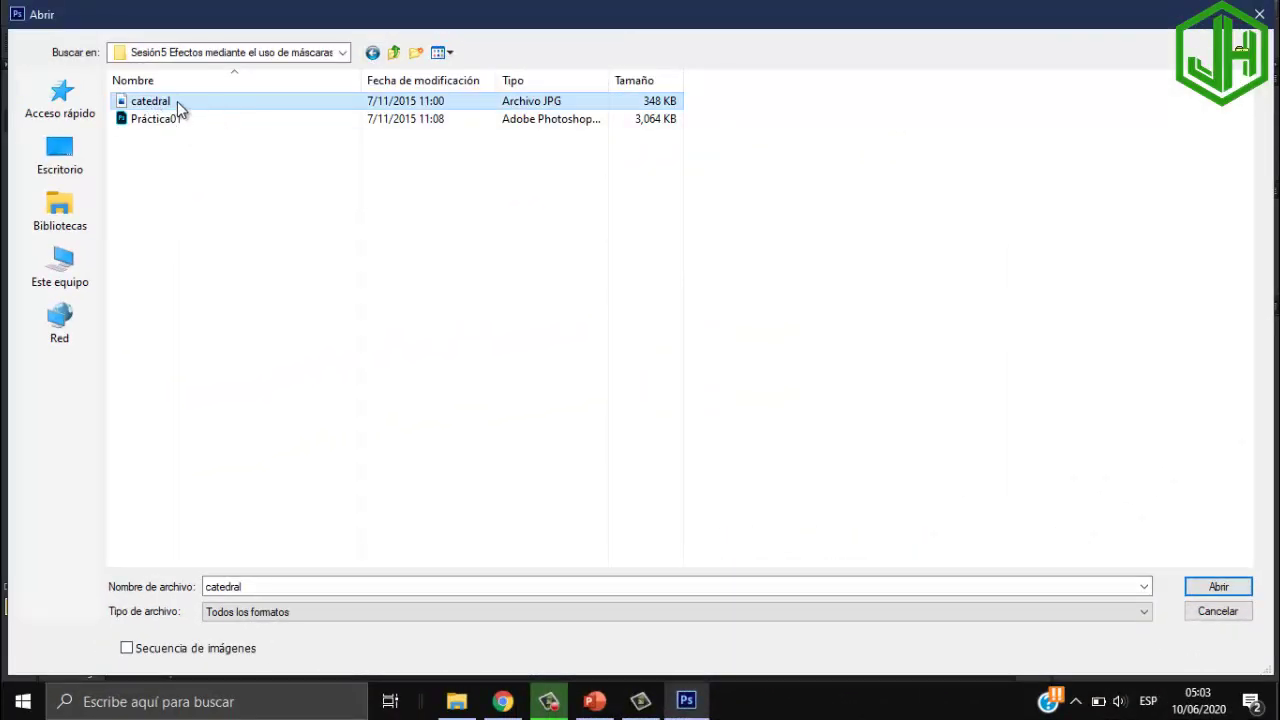
double_click(175, 101)
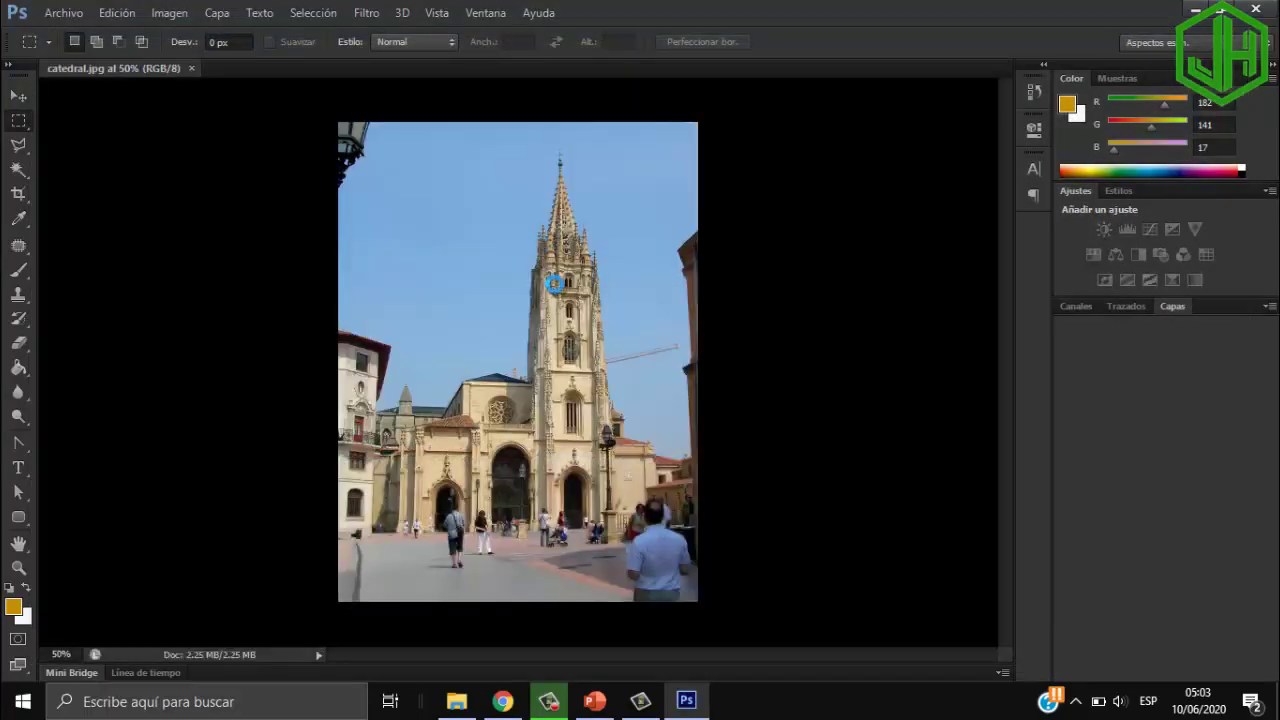
- Convert the Fondo background into Capa 0, then rename that layer catedral
click(1170, 306)
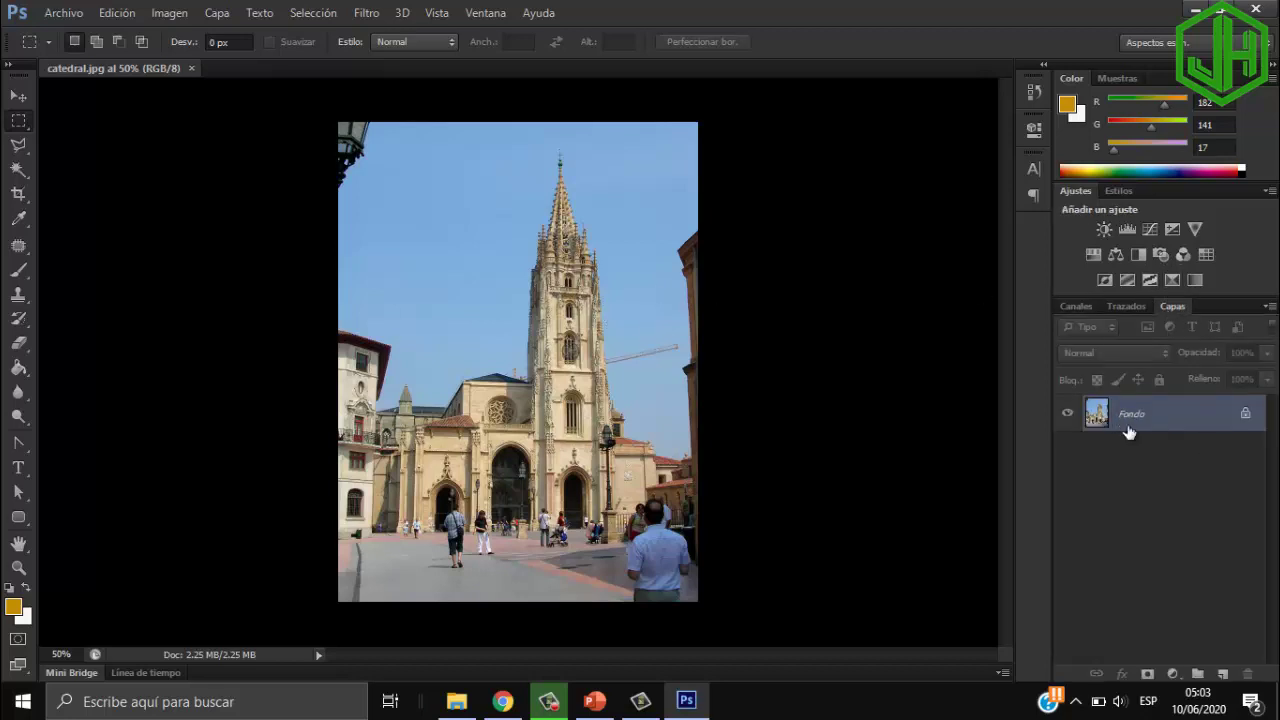
double_click(1248, 414)
click(822, 220)
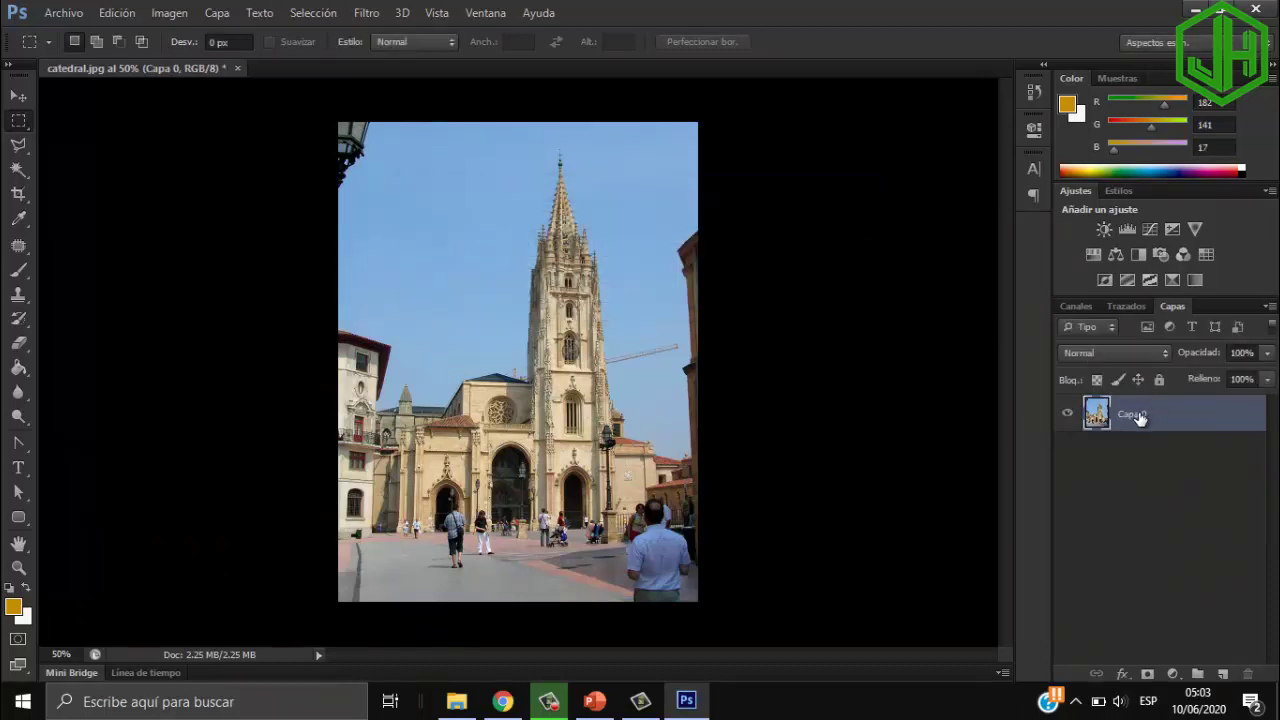
double_click(1136, 414)
drag(1153, 413, 1118, 413)
text(catedral)
key(Return)
- Select the cathedral tower with a rectangular marquee and duplicate it onto new layer Capa 1
drag(523, 137, 655, 530)
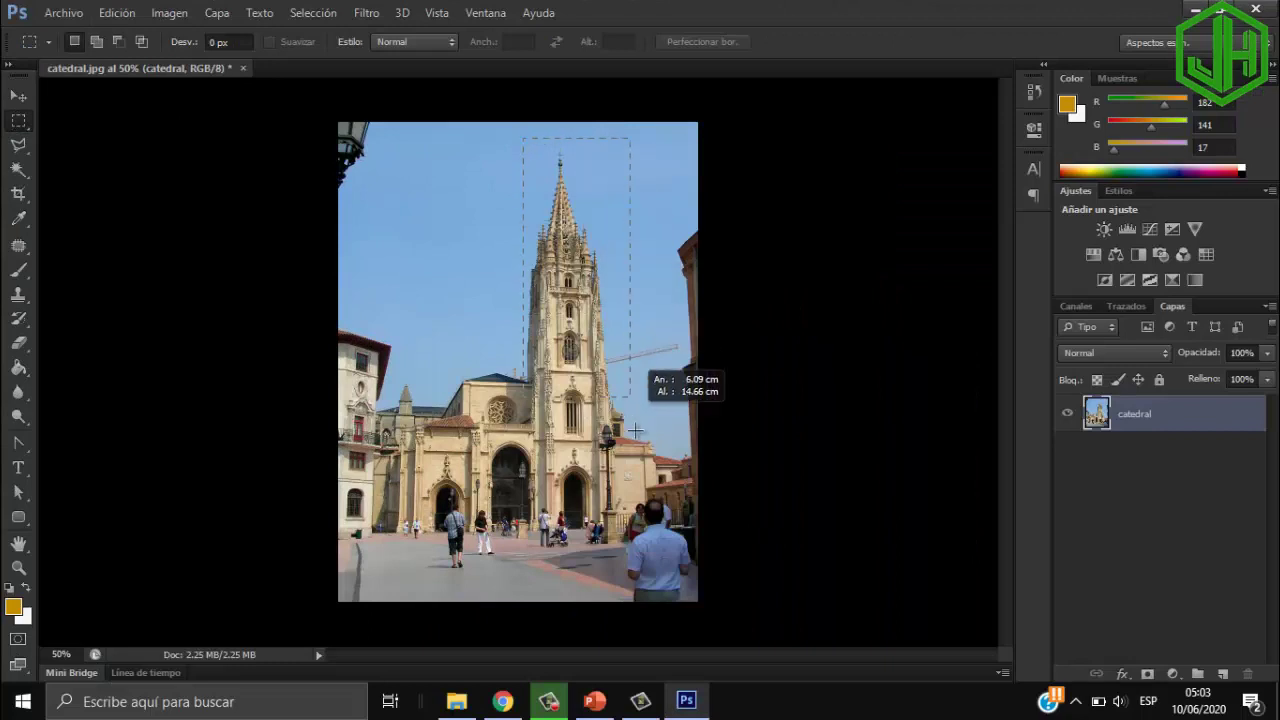
click(440, 390)
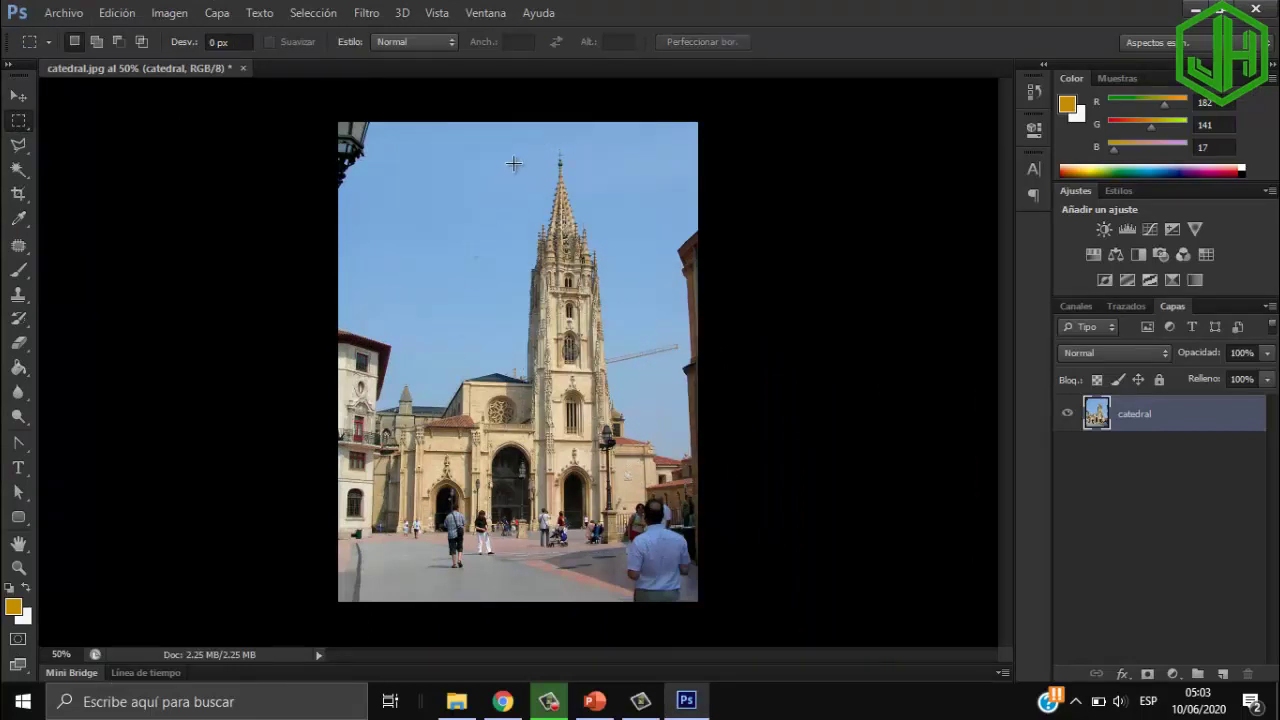
drag(519, 141, 619, 531)
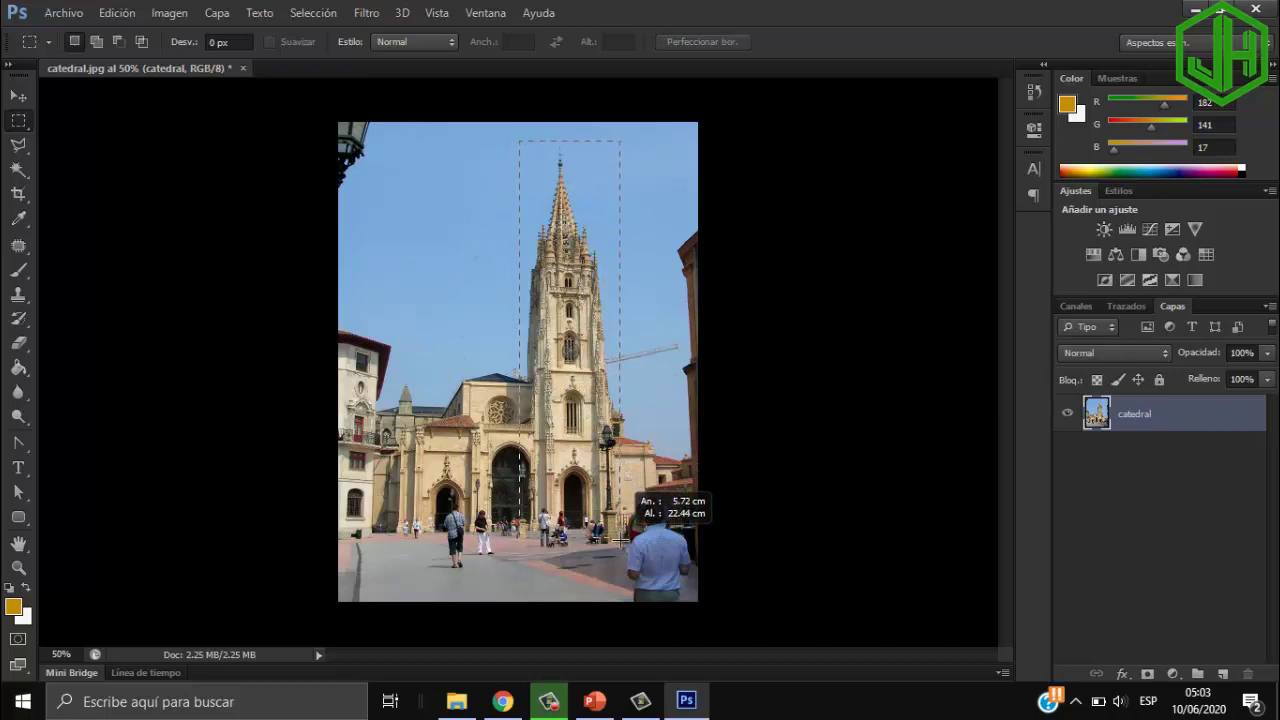
mouse_move(619, 531)
mouse_down()
mouse_move(623, 548)
mouse_move(620, 490)
mouse_move(632, 507)
mouse_up()
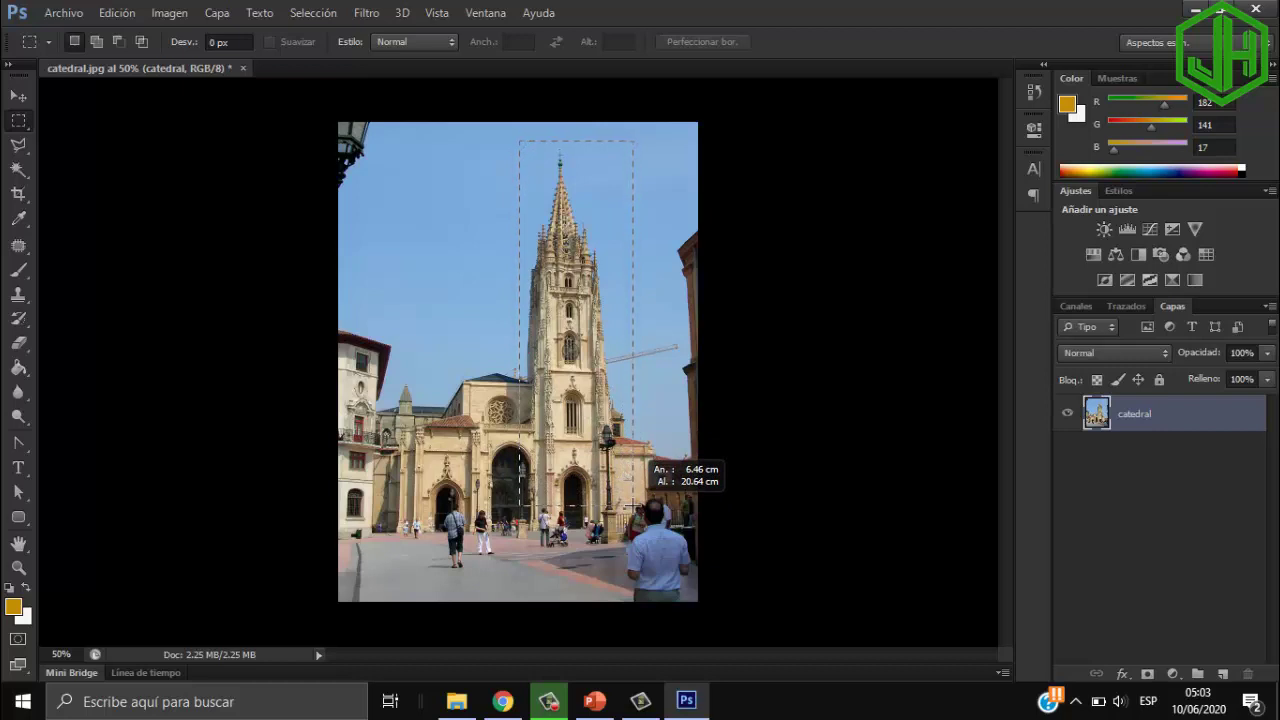
drag(632, 507, 634, 507)
drag(633, 505, 632, 493)
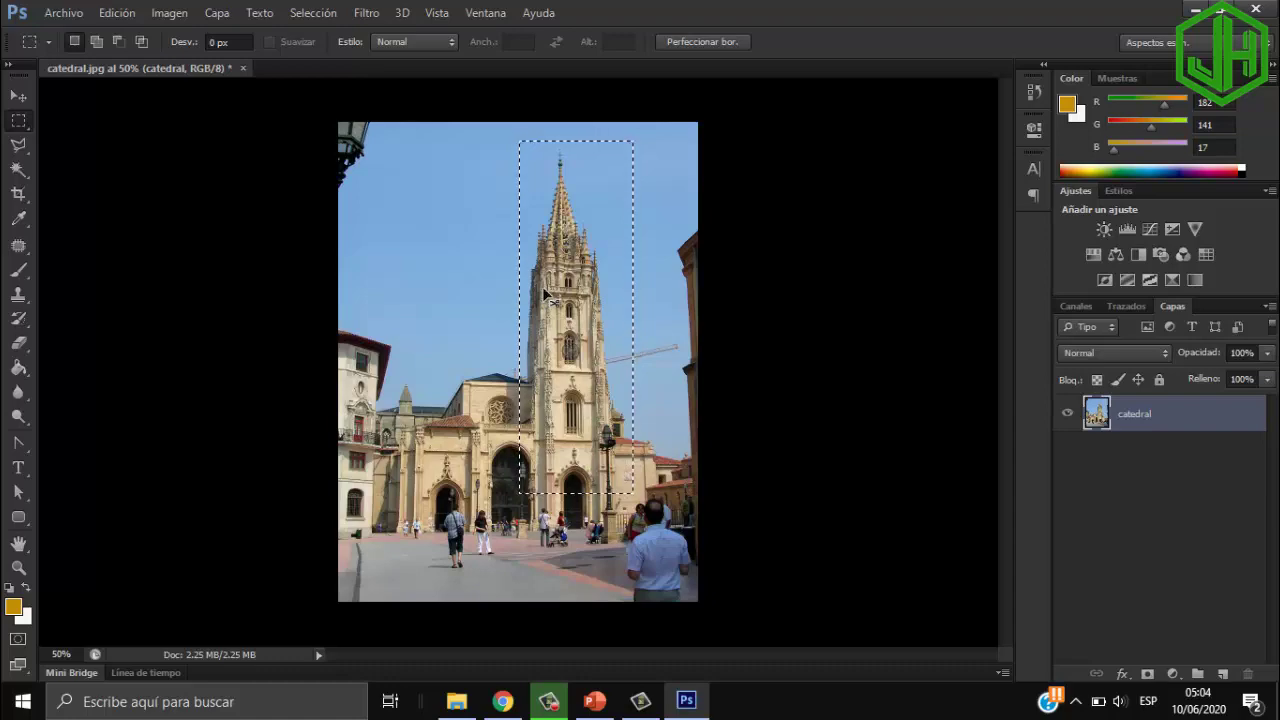
key(ctrl+j)
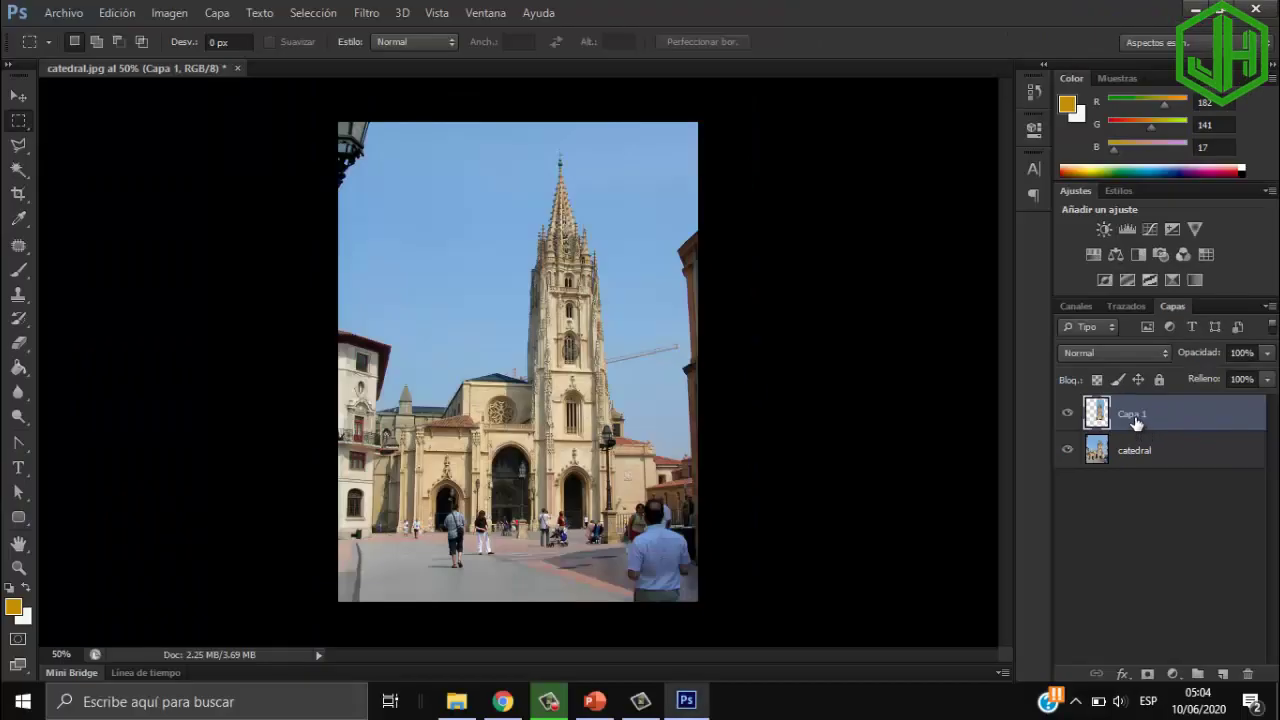
- Move the Capa 1 tower copy left beside the original, nudging it right into alignment
click(18, 97)
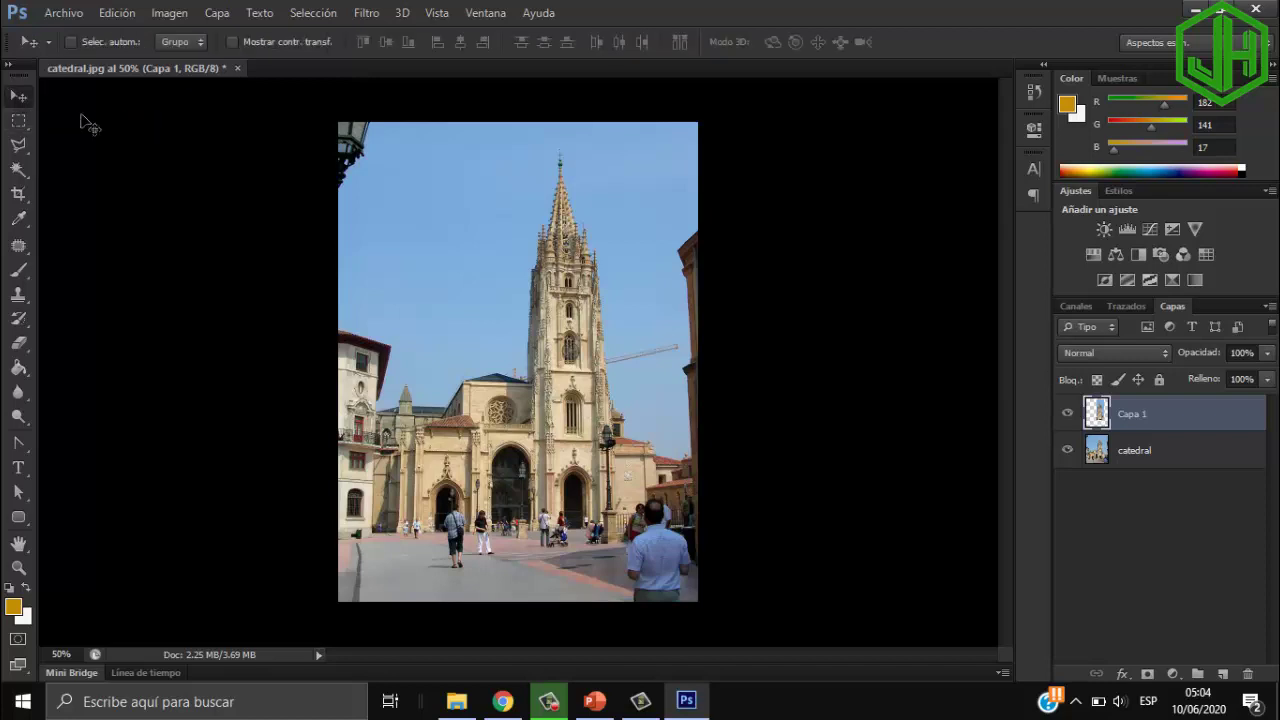
mouse_move(562, 399)
mouse_down()
mouse_move(434, 412)
mouse_move(452, 404)
mouse_up()
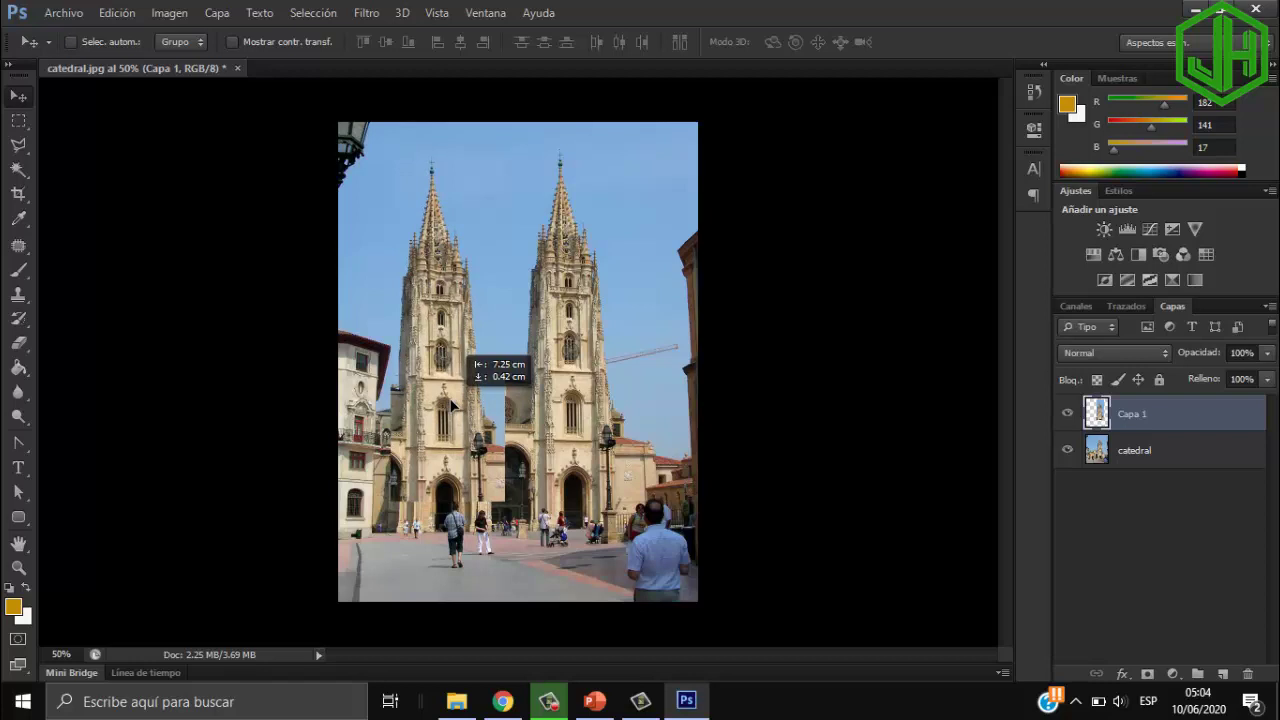
drag(452, 404, 452, 402)
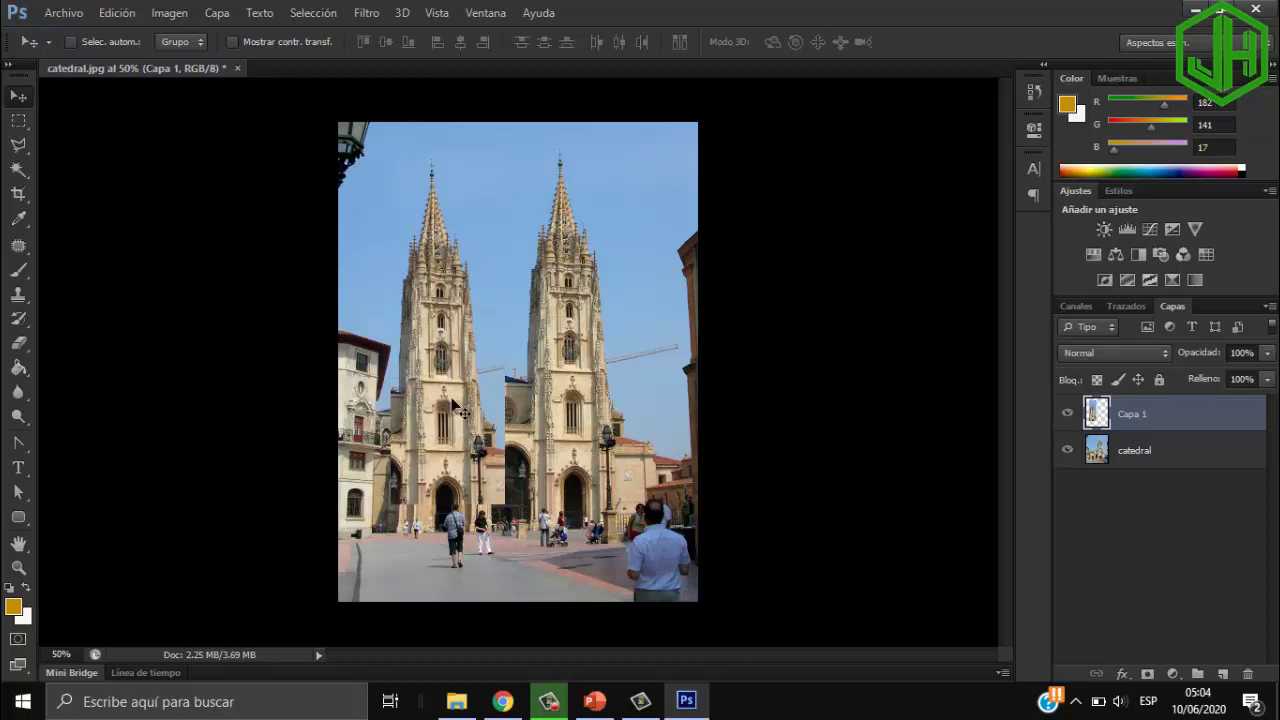
key(Right)
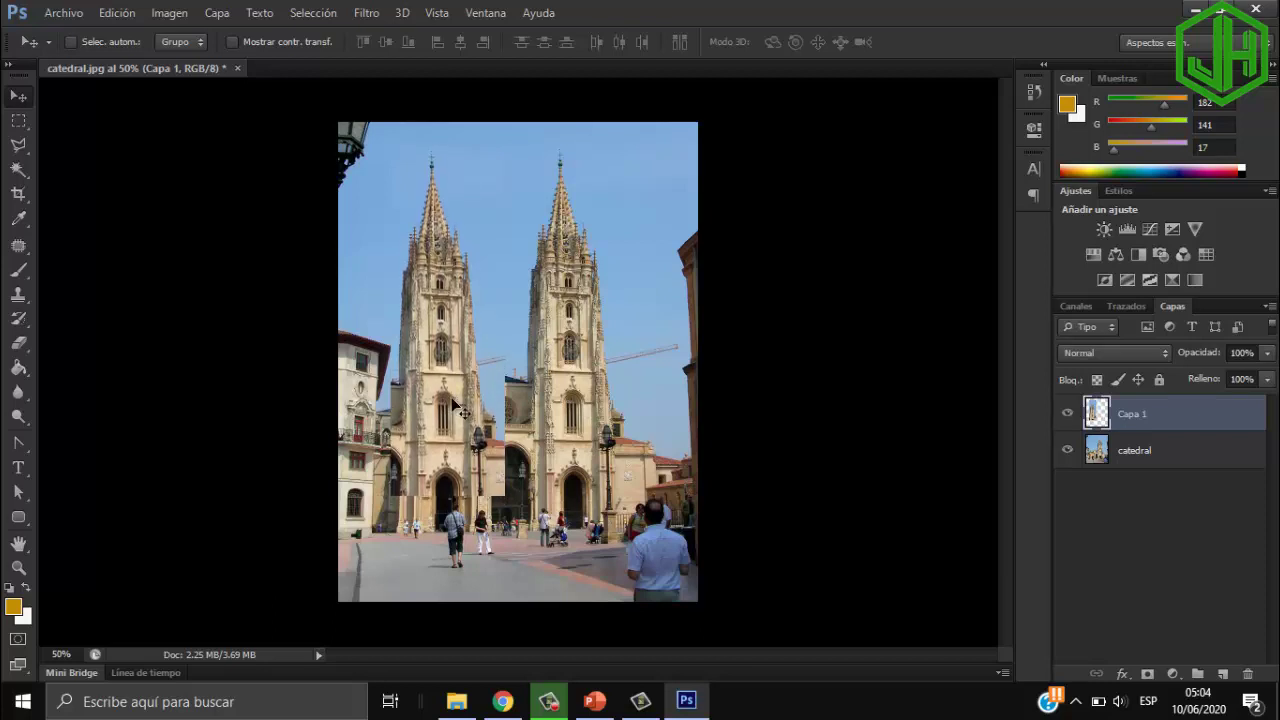
key(Right)
key(Right)
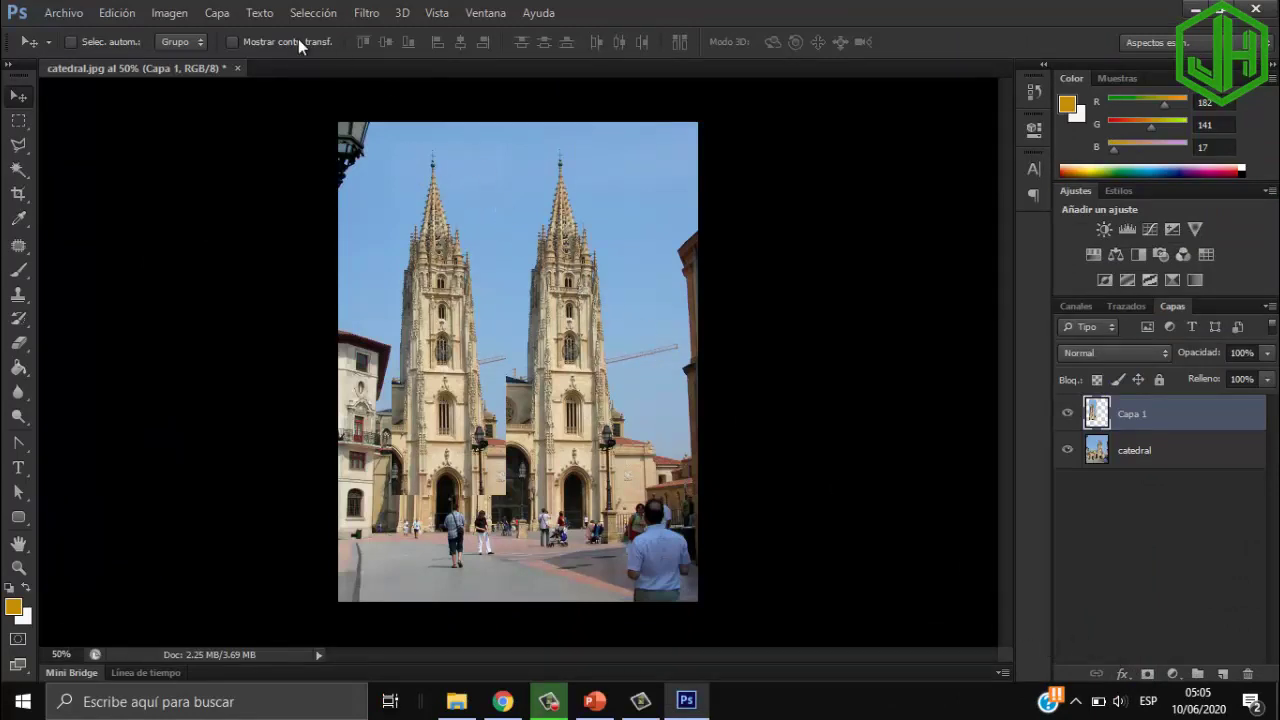
click(218, 14)
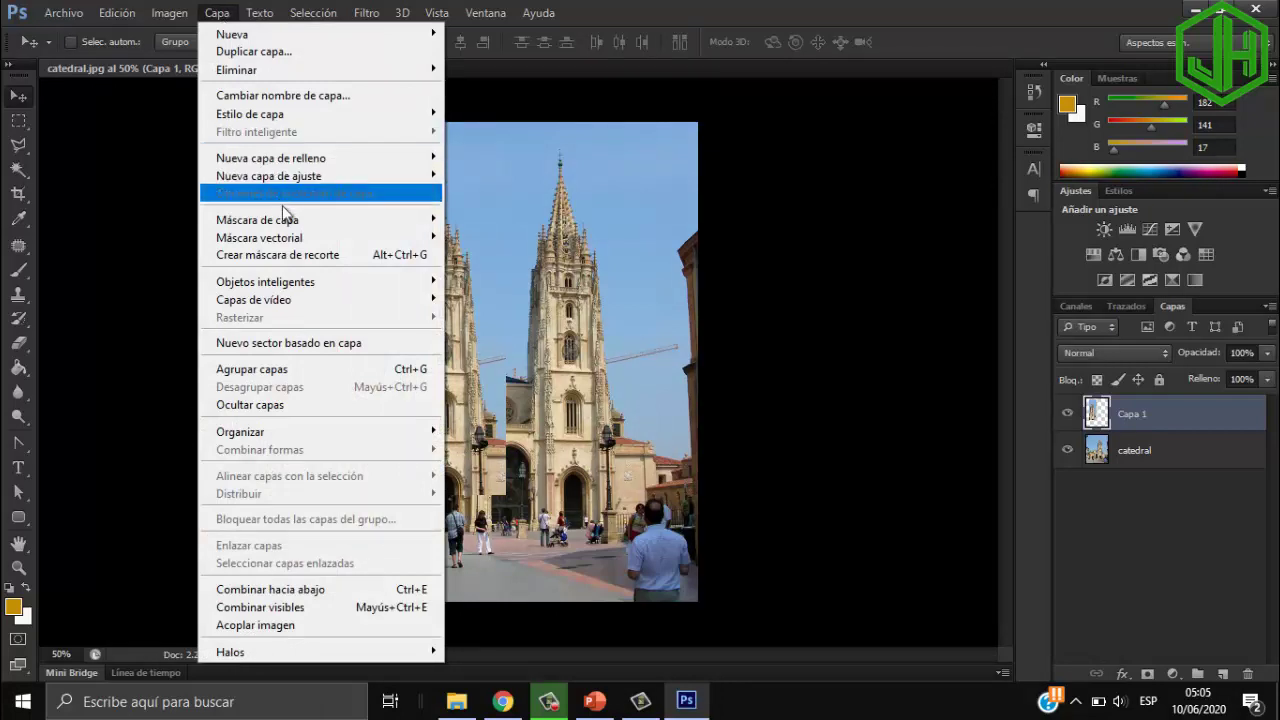
mouse_move(258, 219)
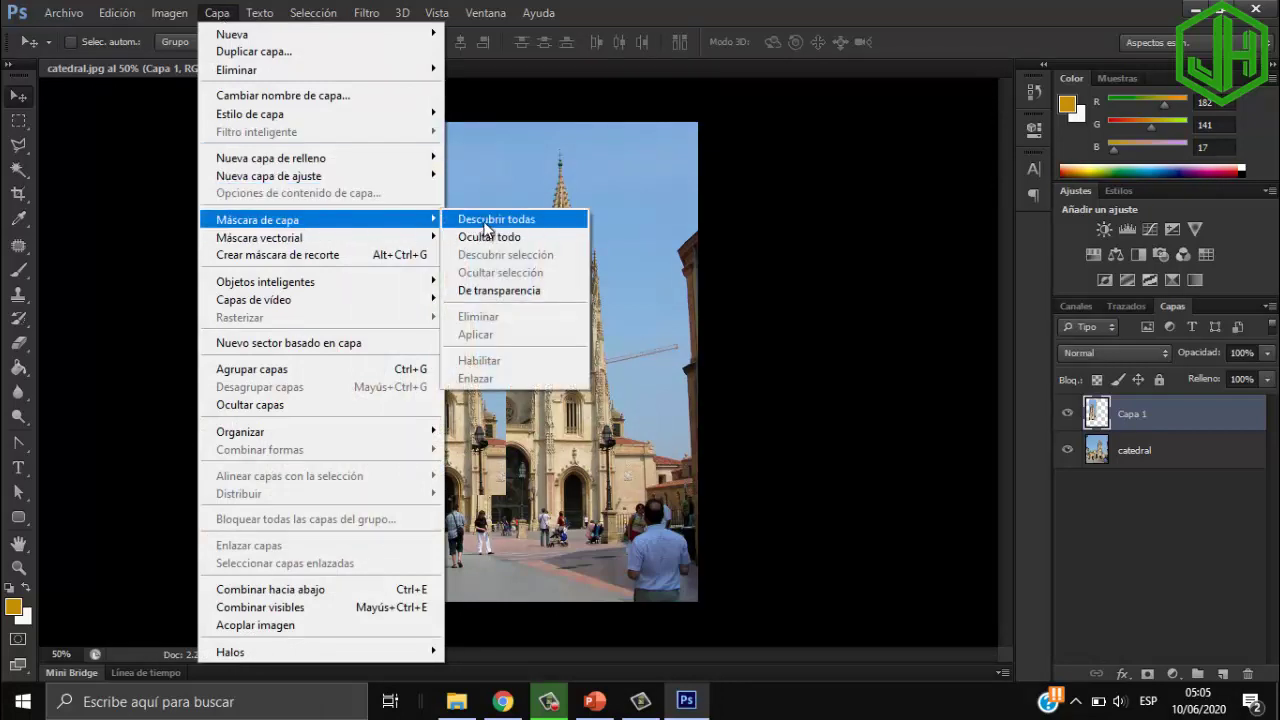
click(487, 222)
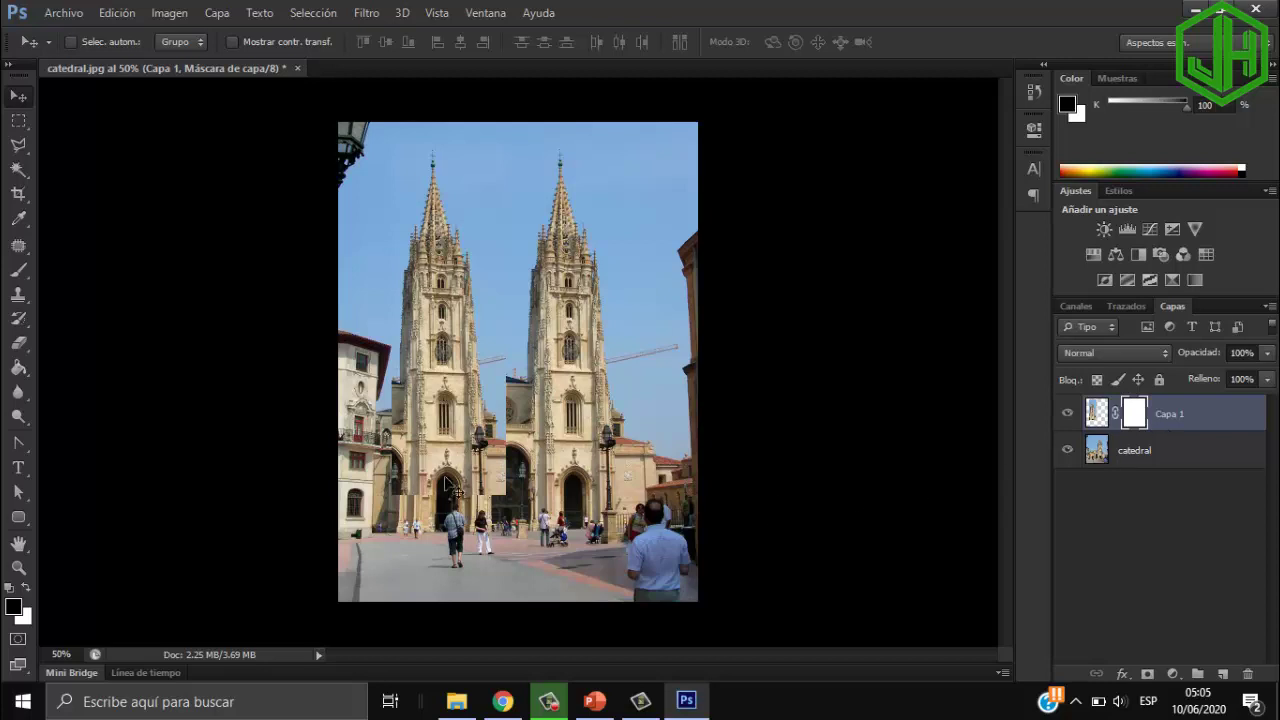
key(ctrl+plus)
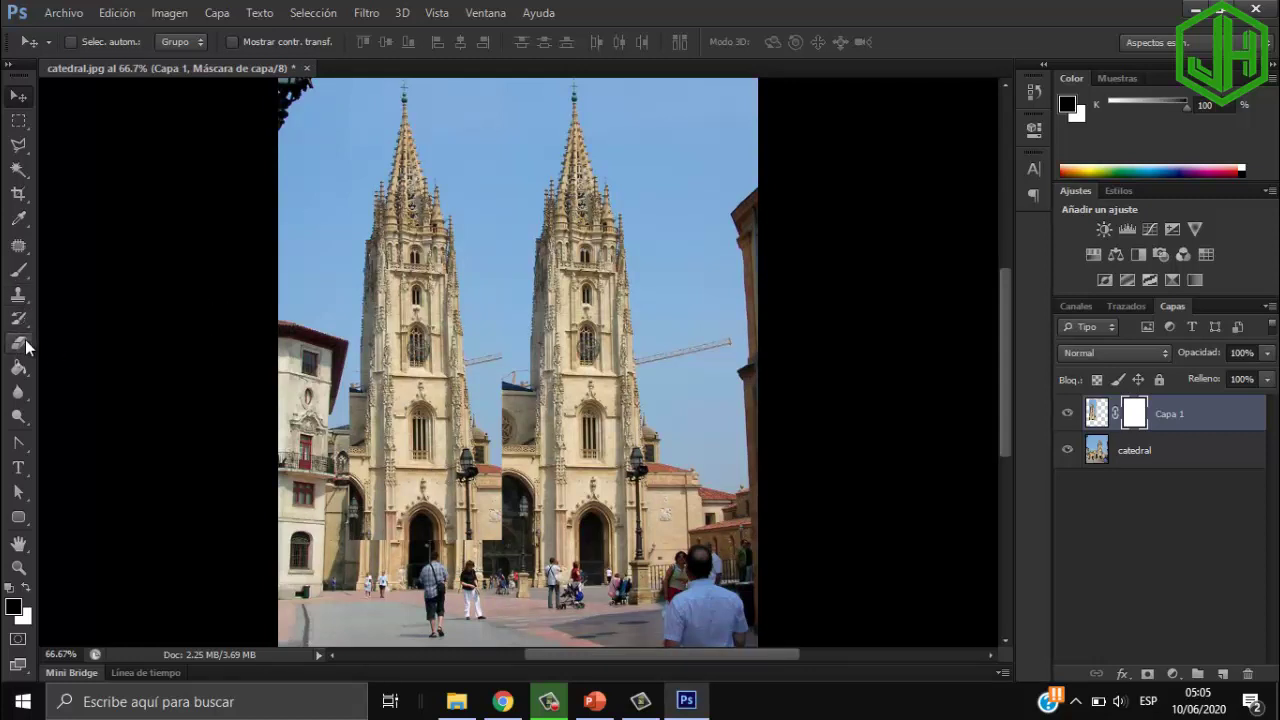
- Switch to the Eraser tool with Capa 1's mask active and drag strokes across the canvas
click(18, 343)
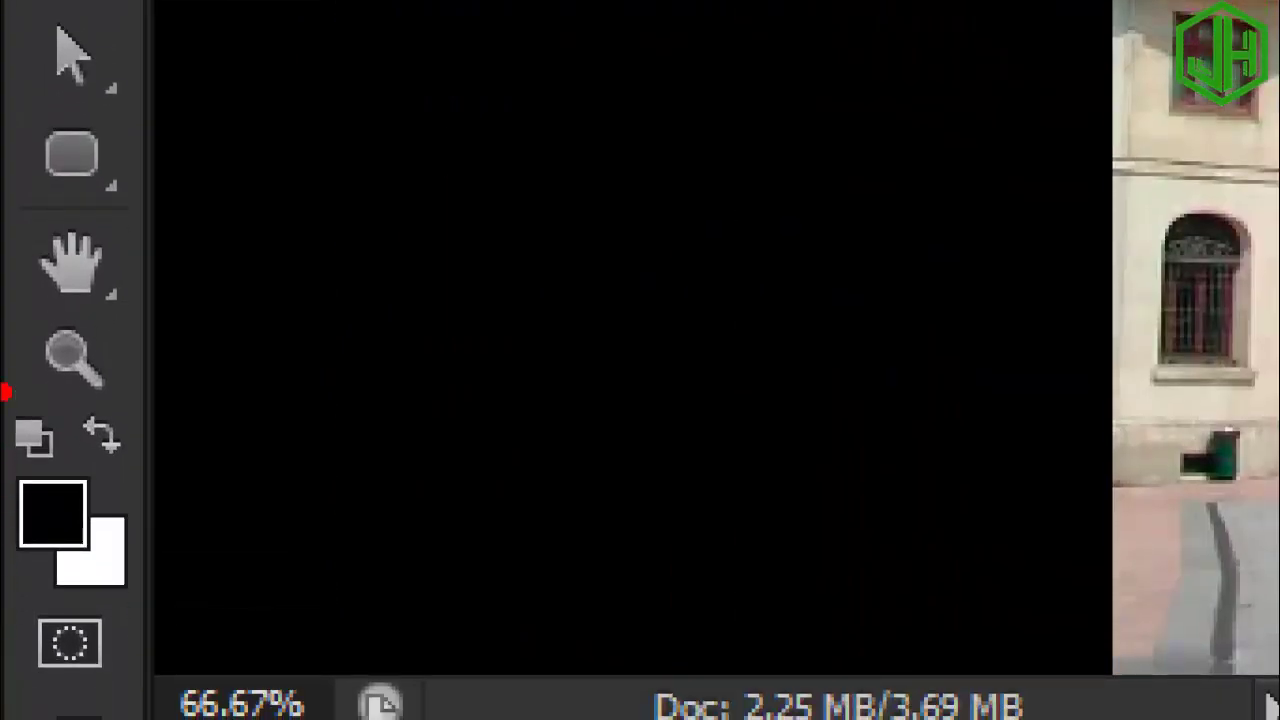
drag(100, 425, 332, 240)
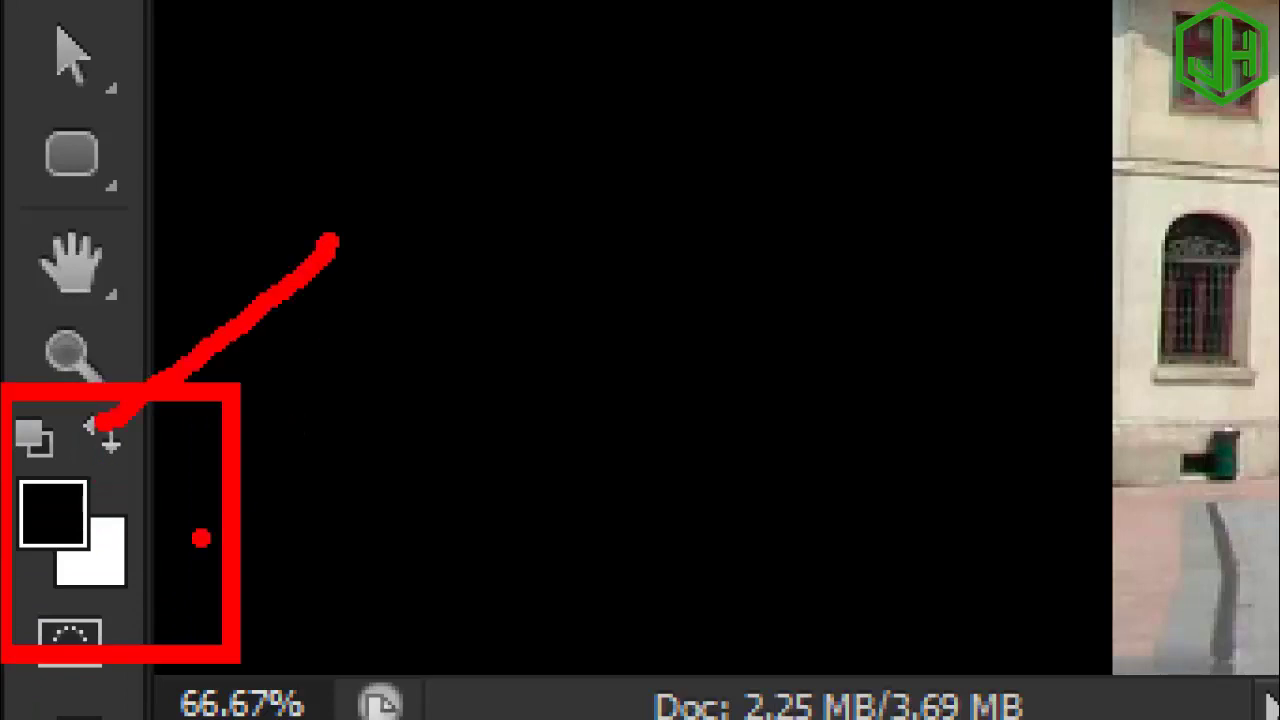
drag(165, 553, 450, 455)
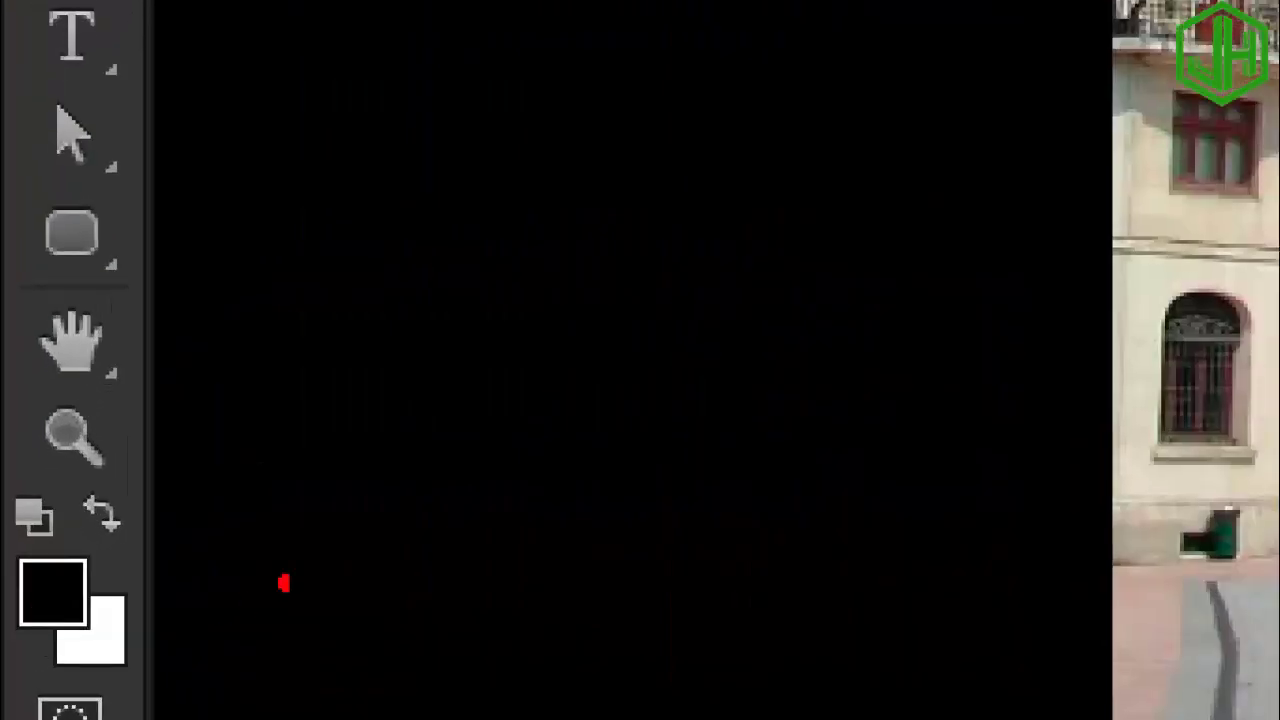
drag(360, 516, 143, 714)
mouse_move(168, 520)
mouse_down()
mouse_move(214, 549)
mouse_move(340, 700)
mouse_up()
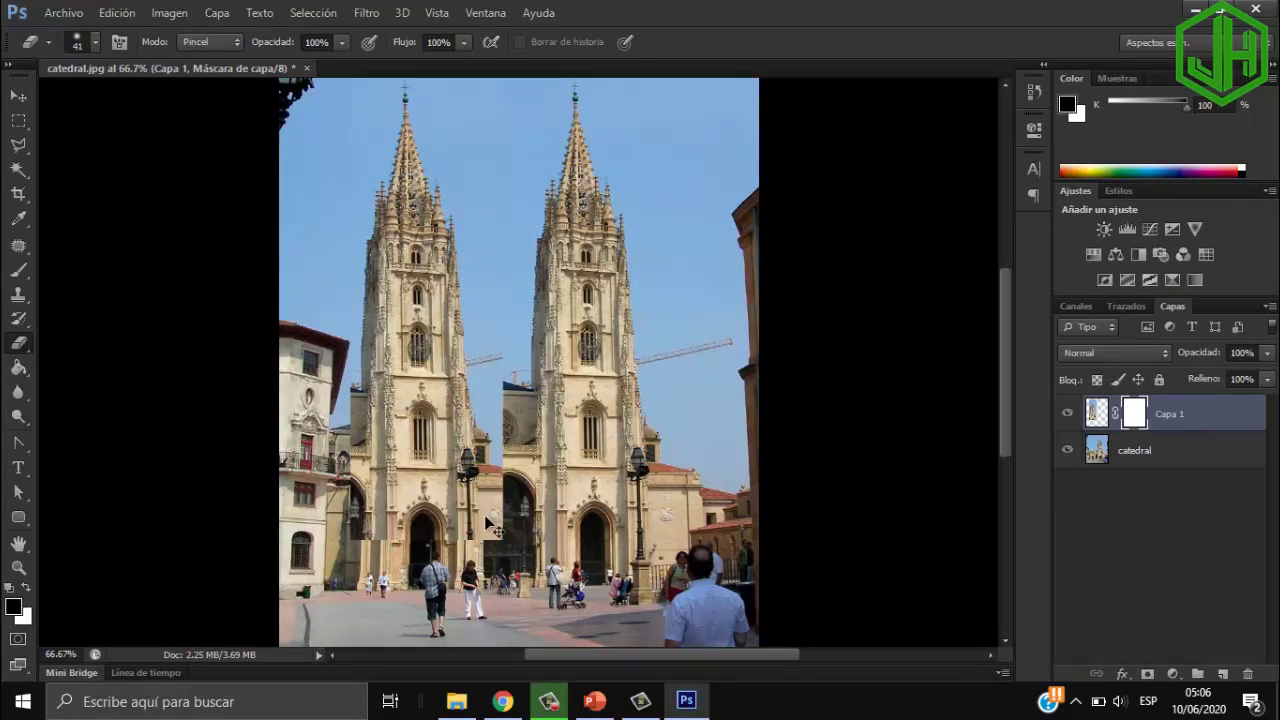
- Zoom to 100%, confirm the soft 41 px brush, and swap the foreground and background colours
key(ctrl+plus)
scroll(500, 515, down, 2)
scroll(540, 505, down, 1)
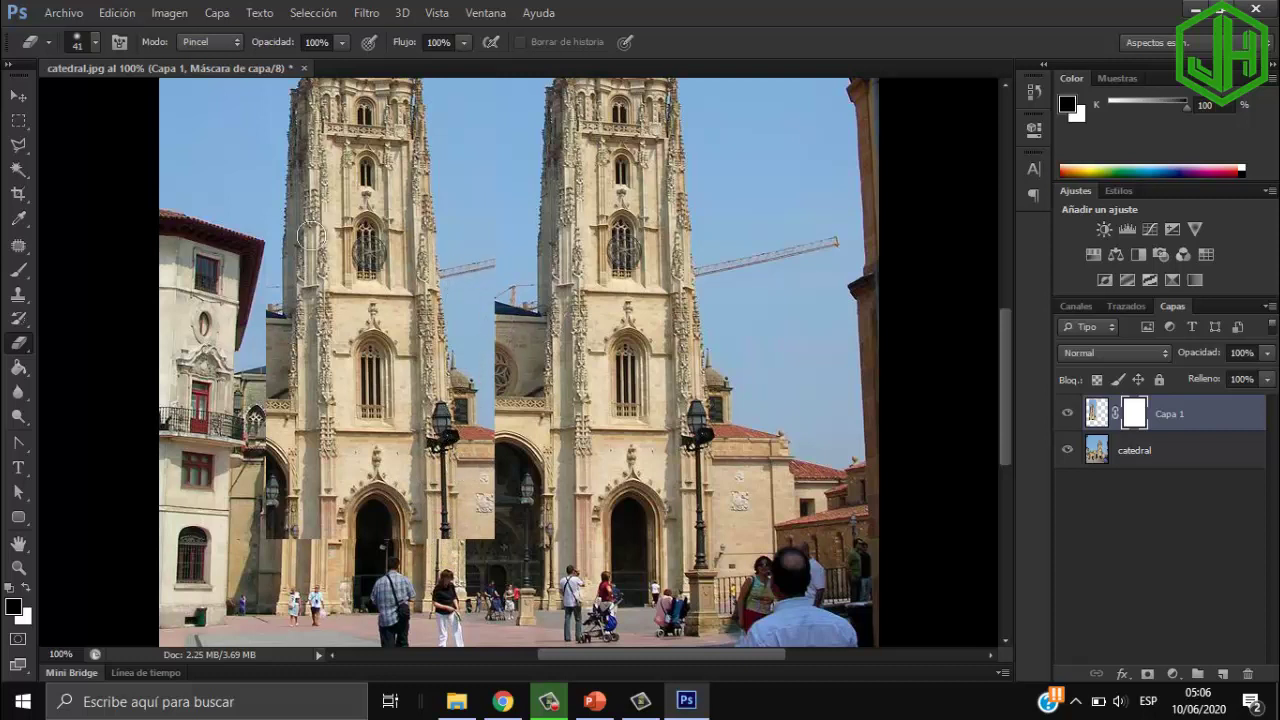
click(94, 46)
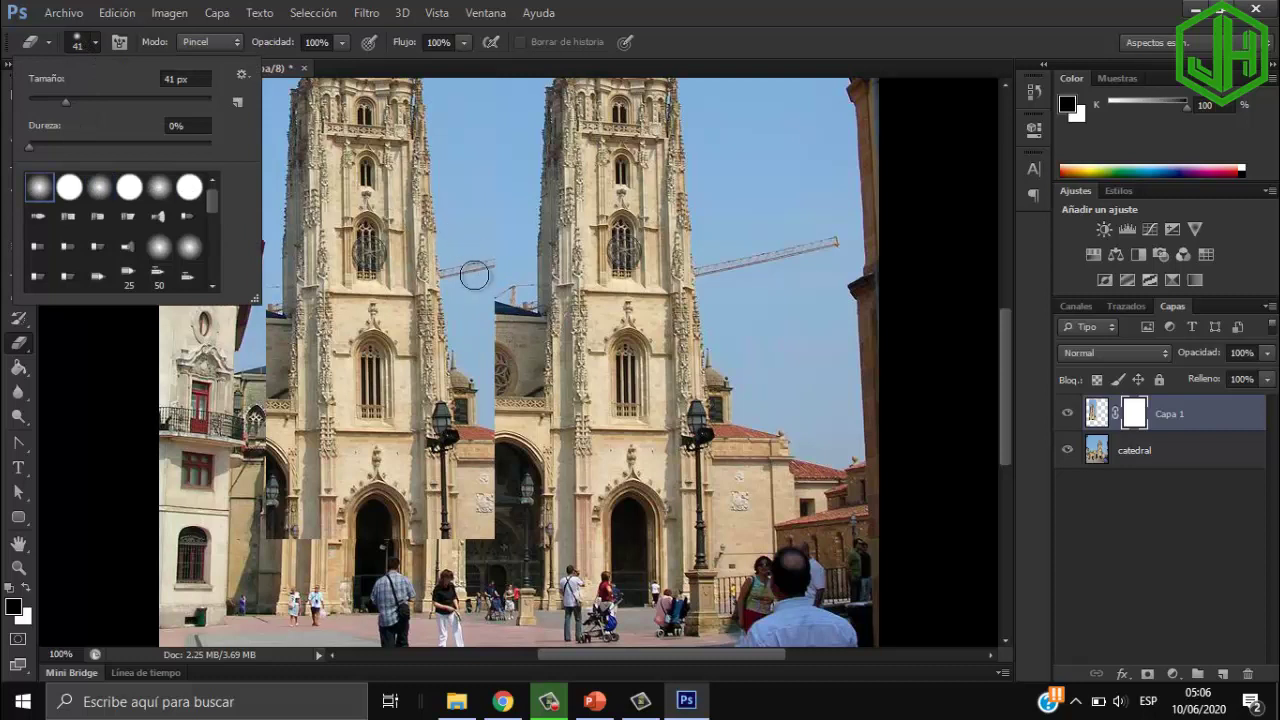
click(510, 308)
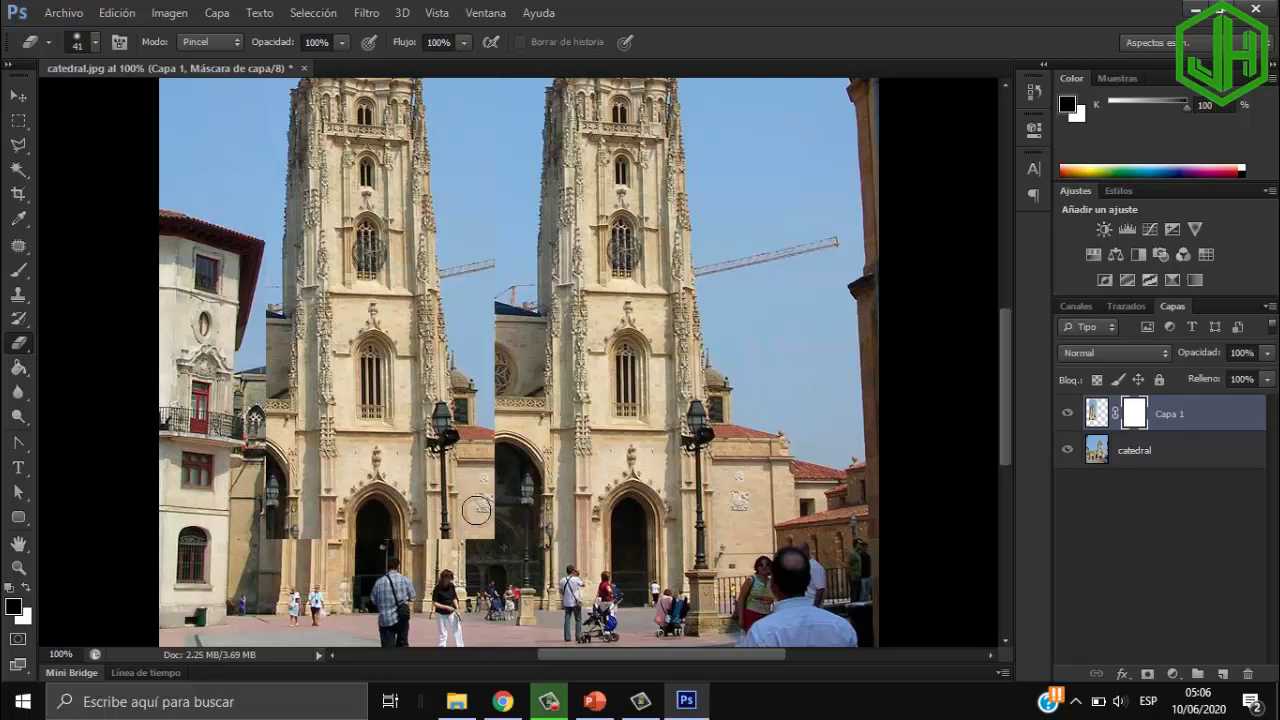
key(x)
- Erase along the central seam on the mask, revealing the rose window, portal and lamp post
drag(478, 500, 475, 537)
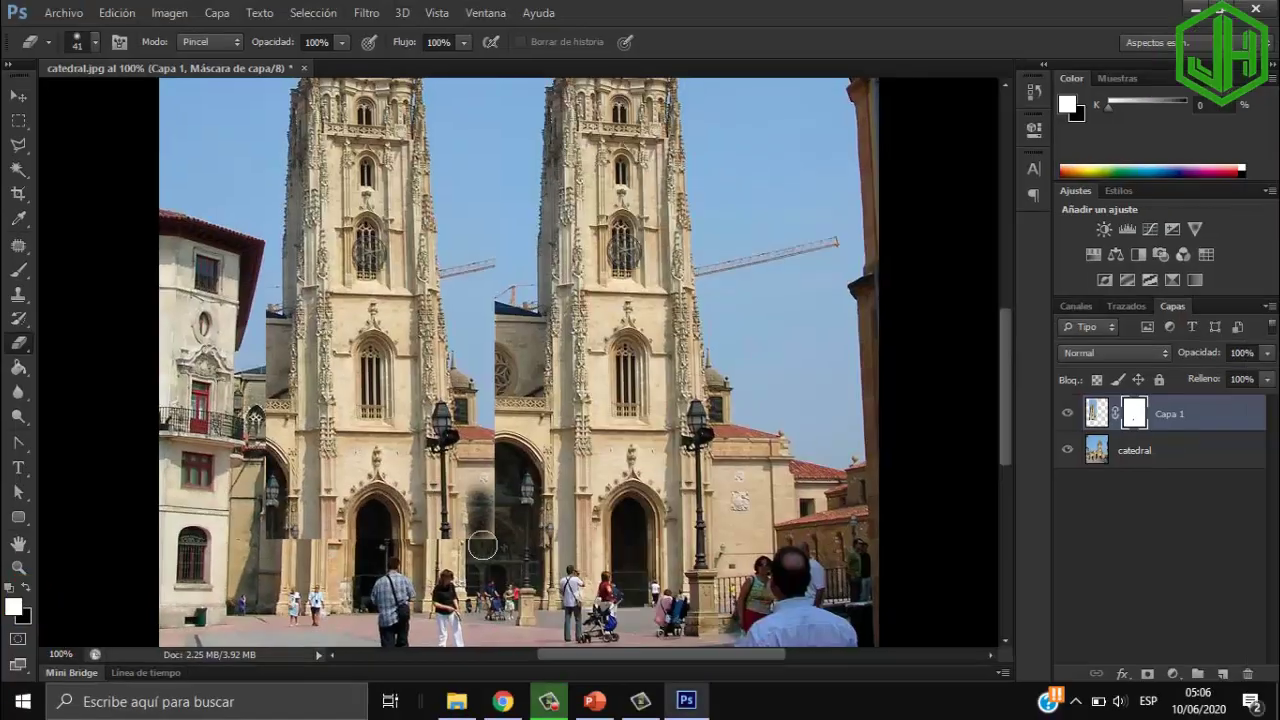
drag(484, 533, 480, 248)
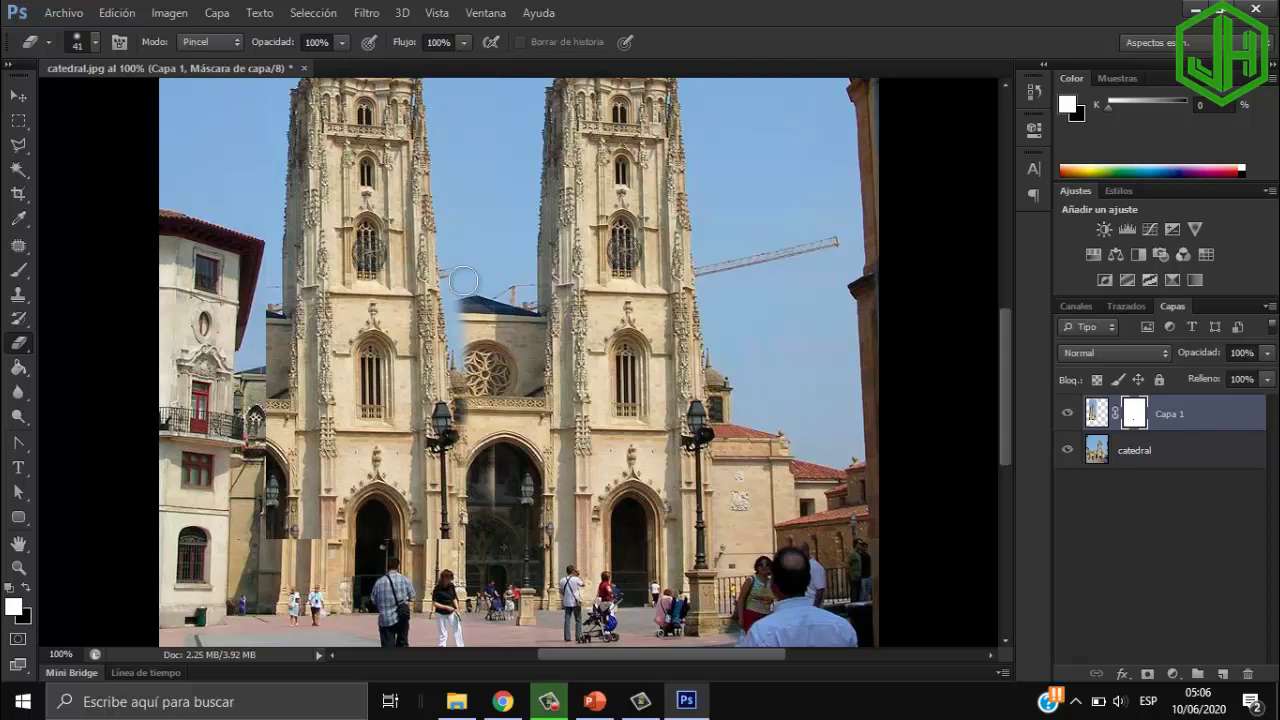
mouse_move(464, 281)
mouse_down()
mouse_move(466, 432)
mouse_move(447, 528)
mouse_up()
mouse_move(448, 474)
mouse_down()
mouse_move(445, 395)
mouse_move(451, 458)
mouse_move(468, 345)
mouse_move(472, 478)
mouse_up()
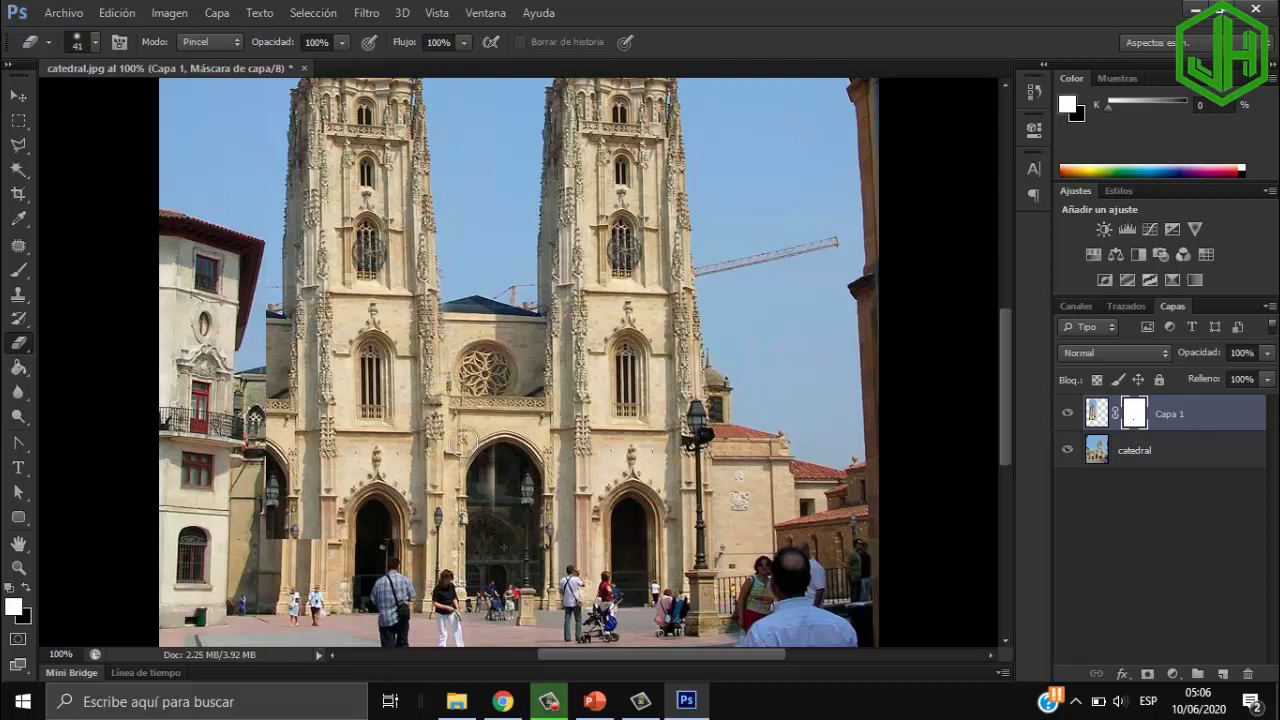
- Mask a band across the left tower, then swap colours to restore where sky showed through
drag(428, 196, 285, 197)
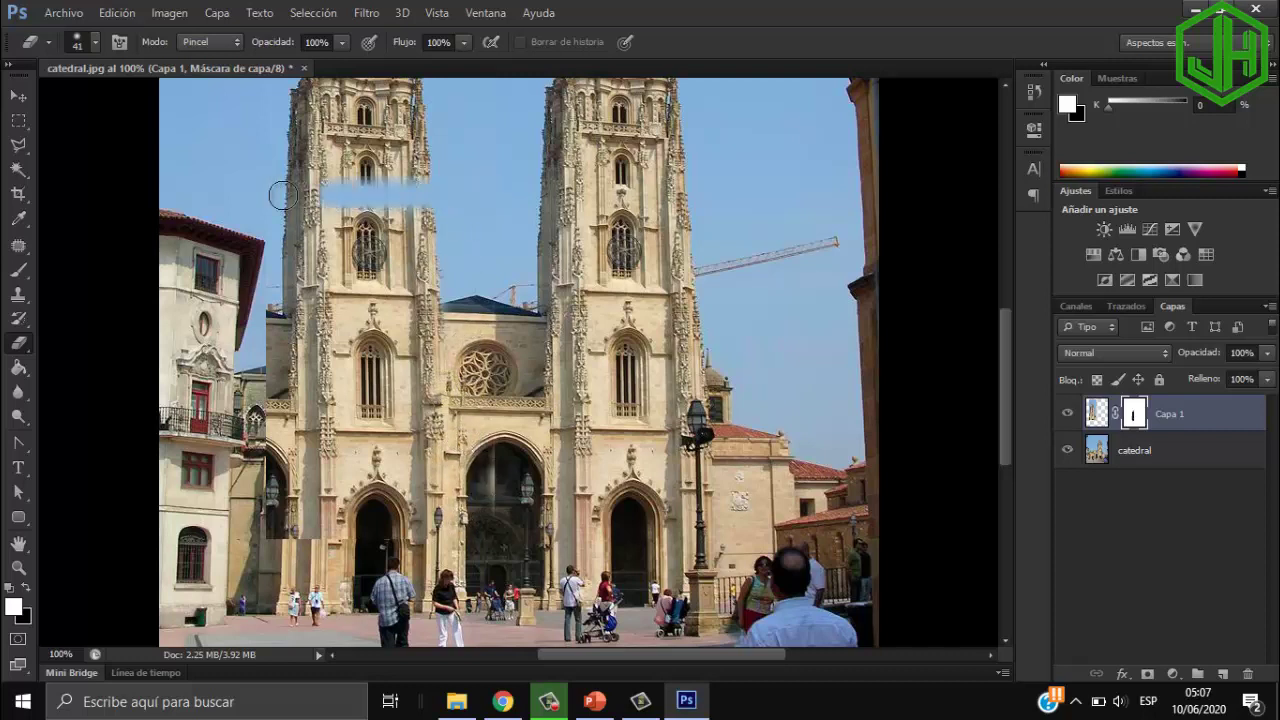
mouse_move(430, 148)
mouse_down()
mouse_move(371, 189)
mouse_move(277, 171)
mouse_move(313, 175)
mouse_up()
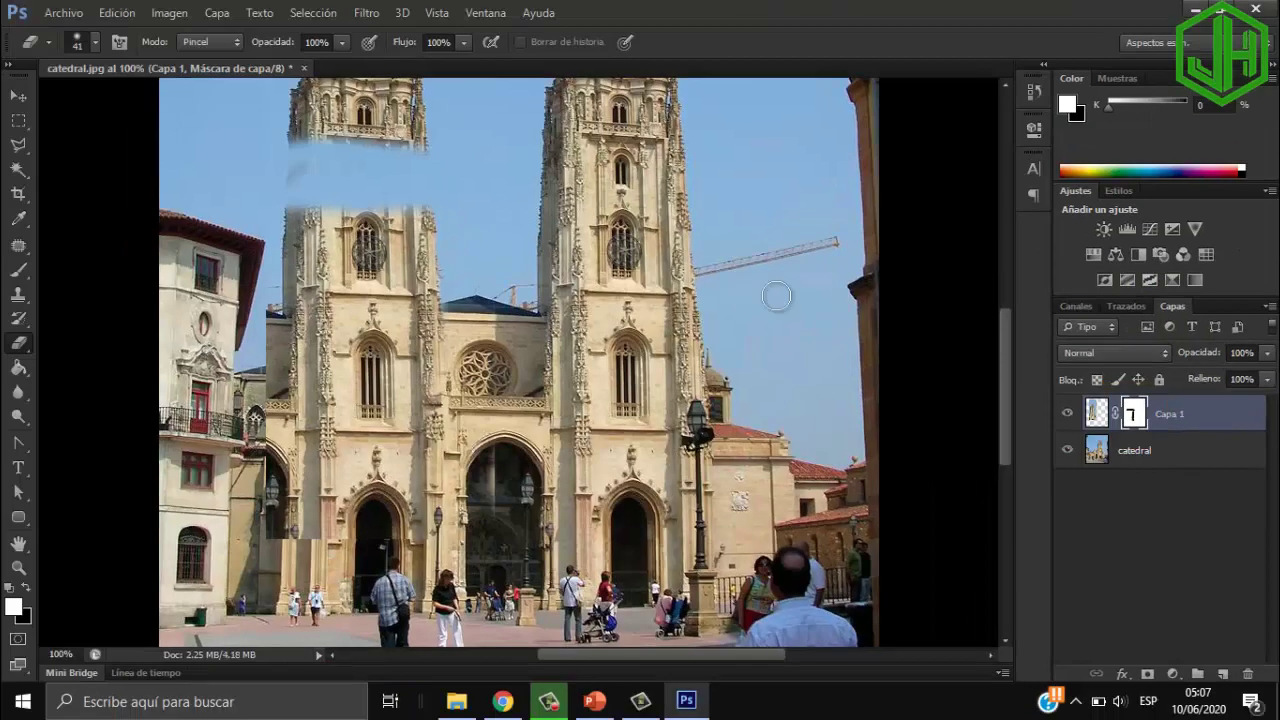
click(27, 592)
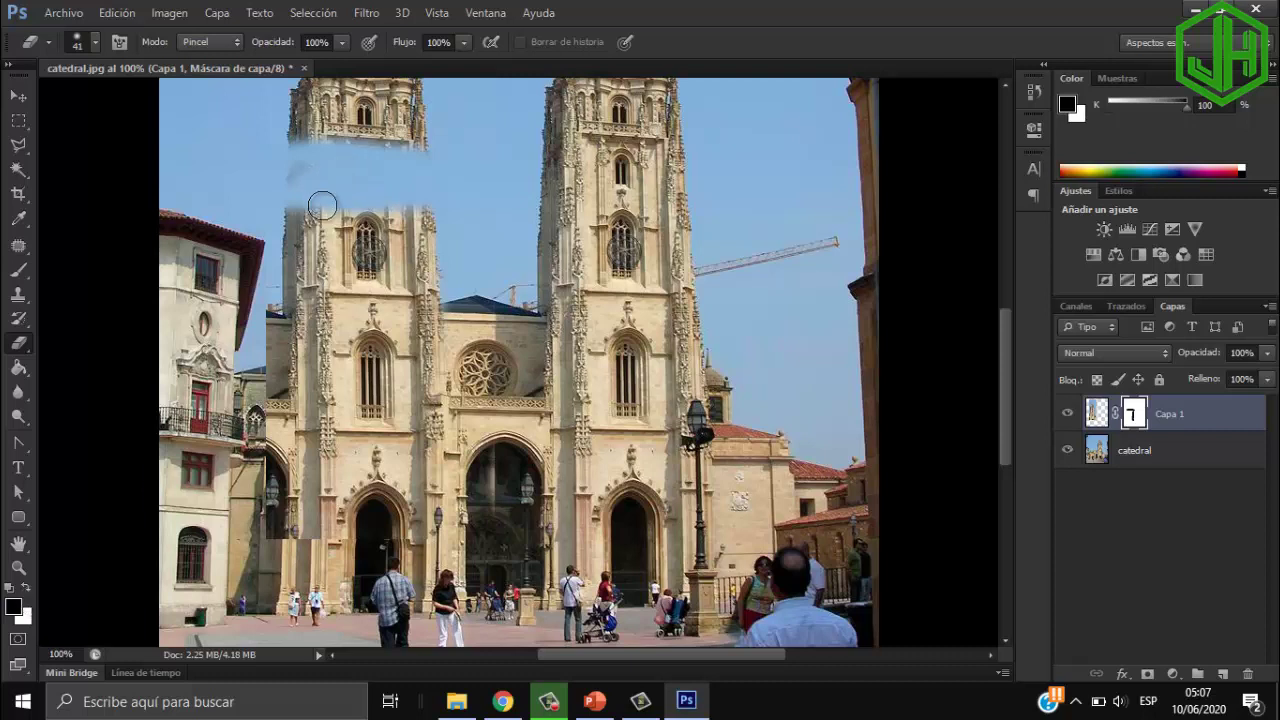
mouse_move(320, 206)
mouse_down()
mouse_move(357, 176)
mouse_move(299, 160)
mouse_move(370, 195)
mouse_move(400, 200)
mouse_move(408, 185)
mouse_move(383, 190)
mouse_move(400, 243)
mouse_up()
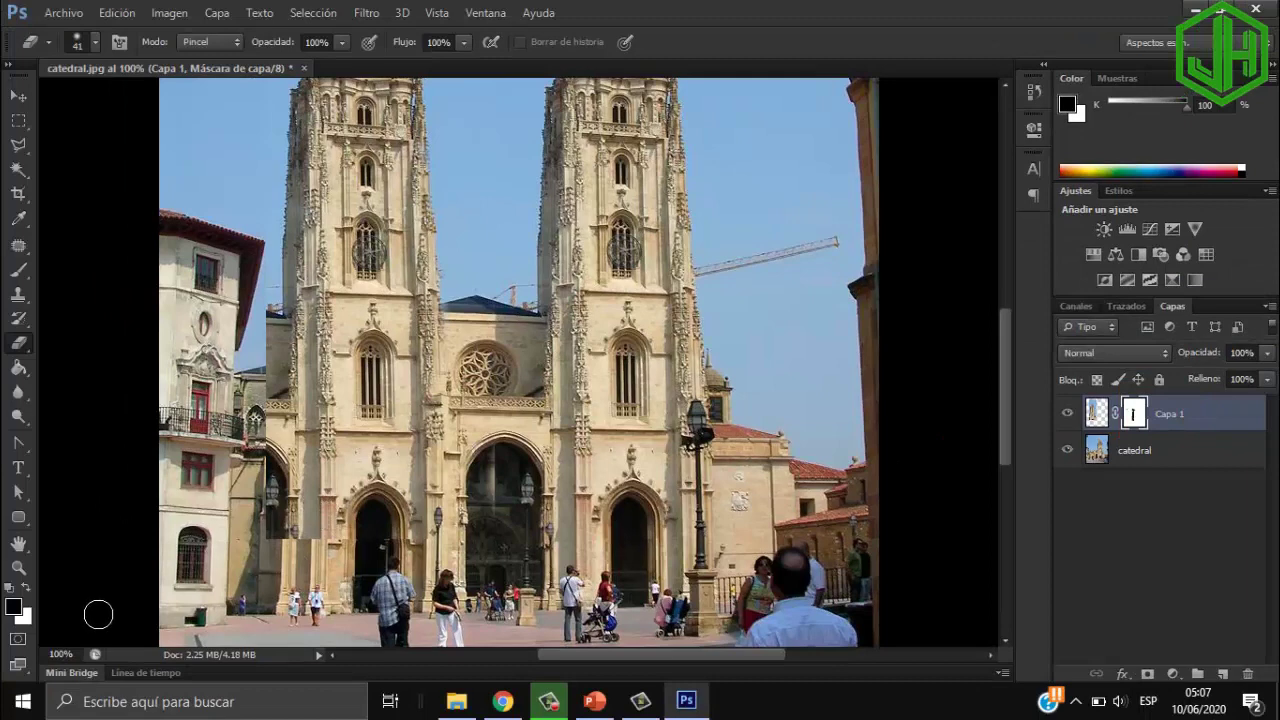
key(x)
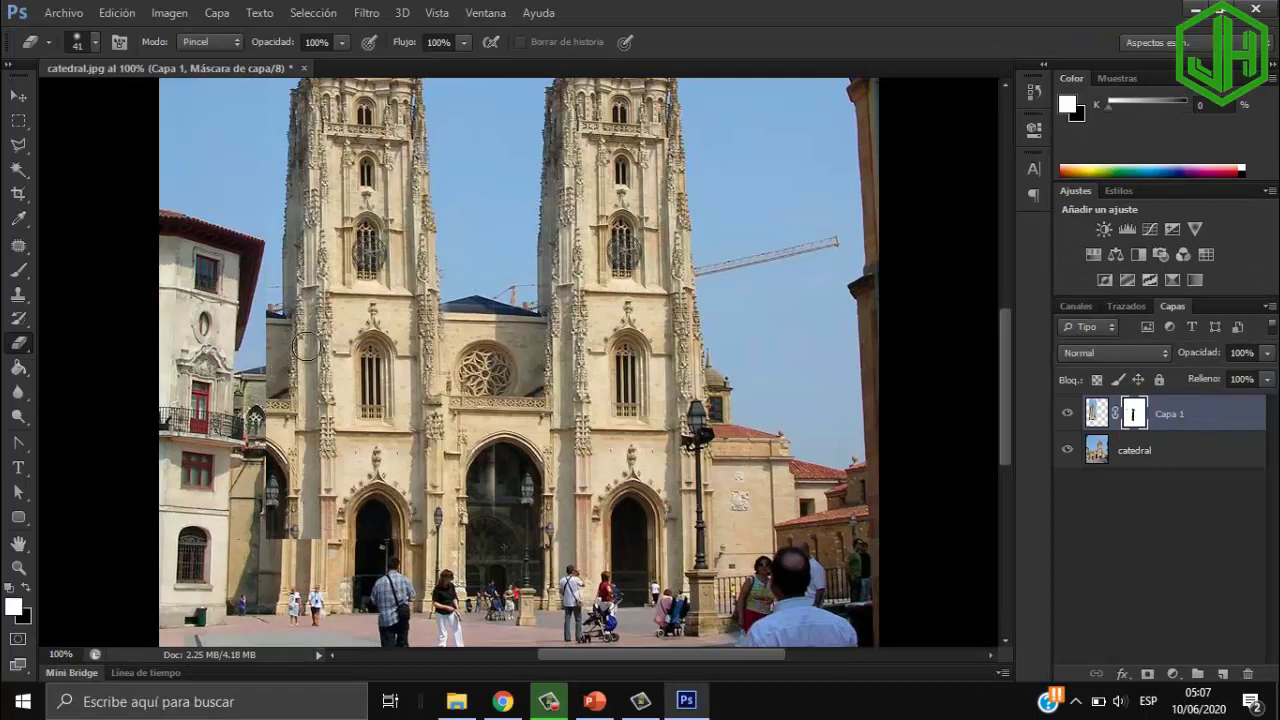
- Soften the left tower's outer edge, base and sky fringe against the neighbouring building
drag(270, 314, 258, 380)
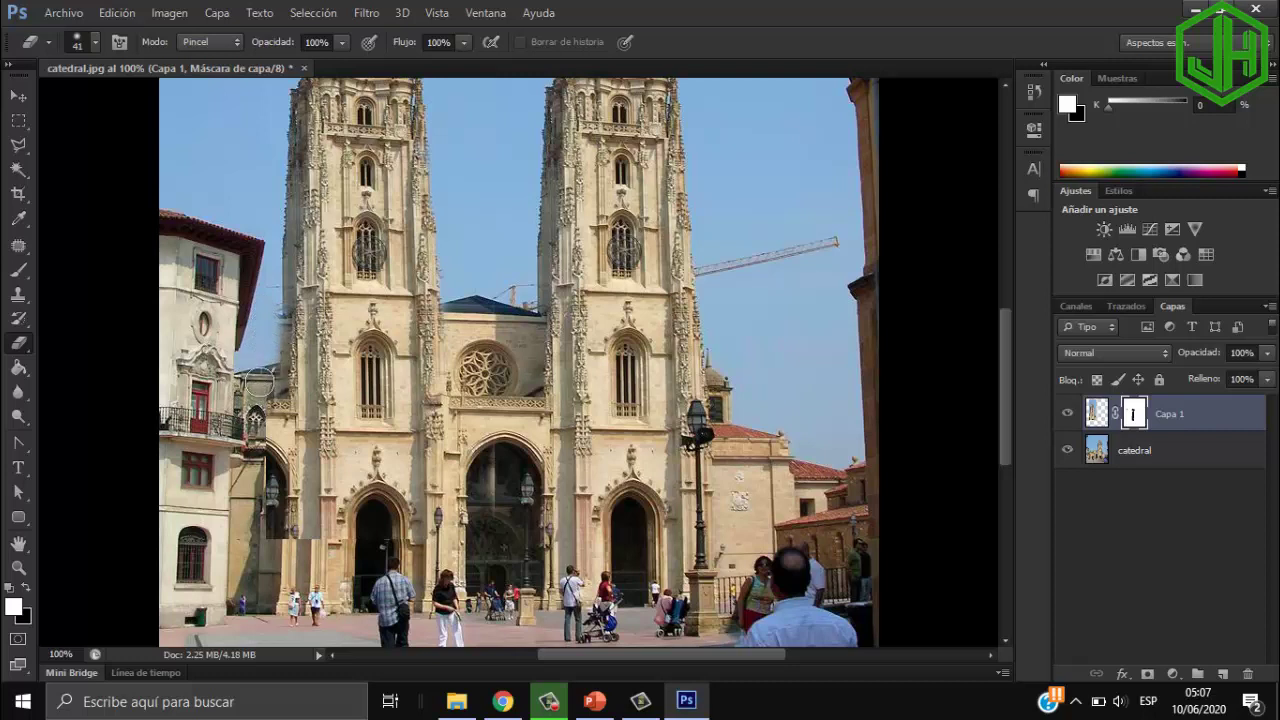
mouse_move(264, 318)
mouse_down()
mouse_move(259, 478)
mouse_move(280, 432)
mouse_move(277, 319)
mouse_move(226, 249)
mouse_up()
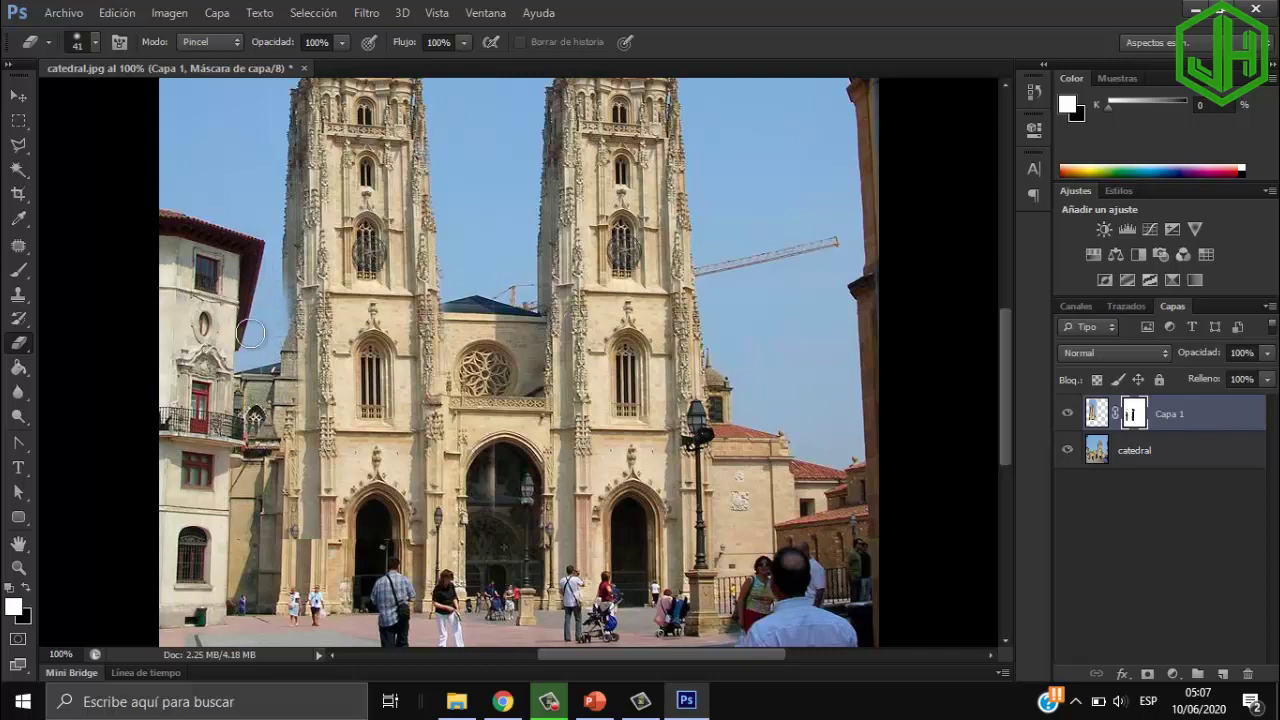
mouse_move(273, 531)
mouse_down()
mouse_move(281, 548)
mouse_move(314, 550)
mouse_up()
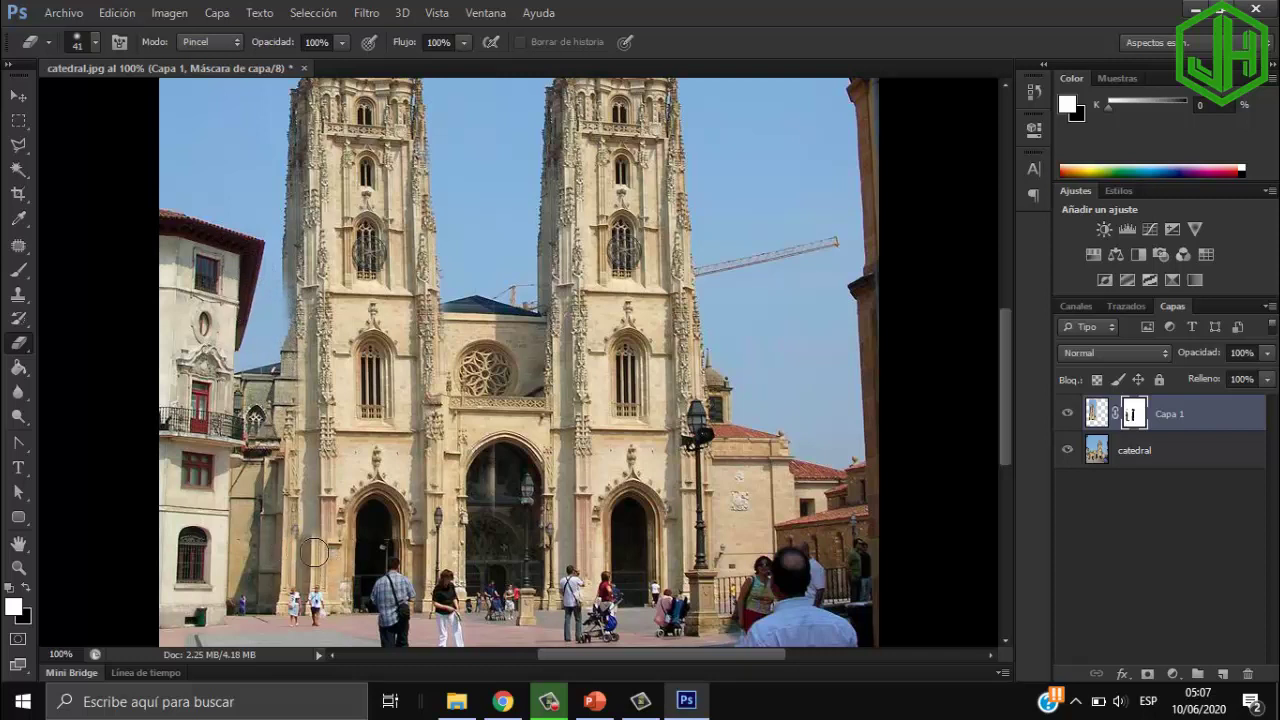
drag(295, 541, 400, 553)
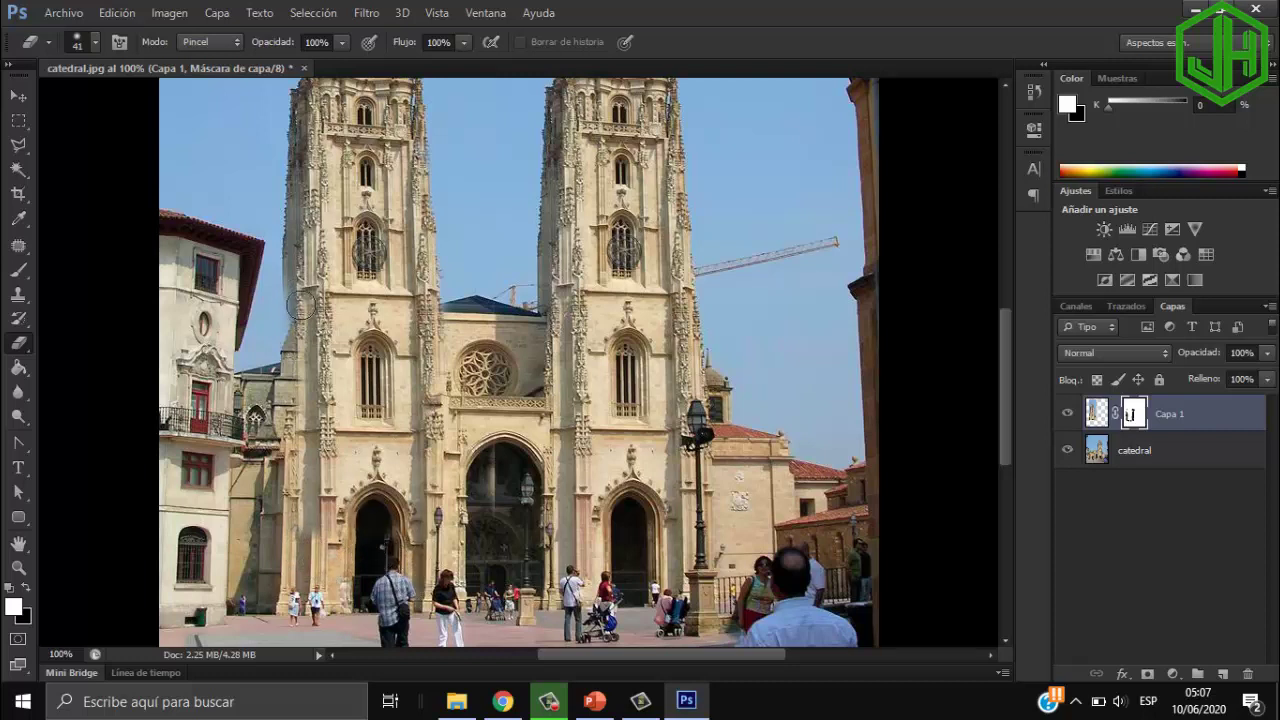
key(x)
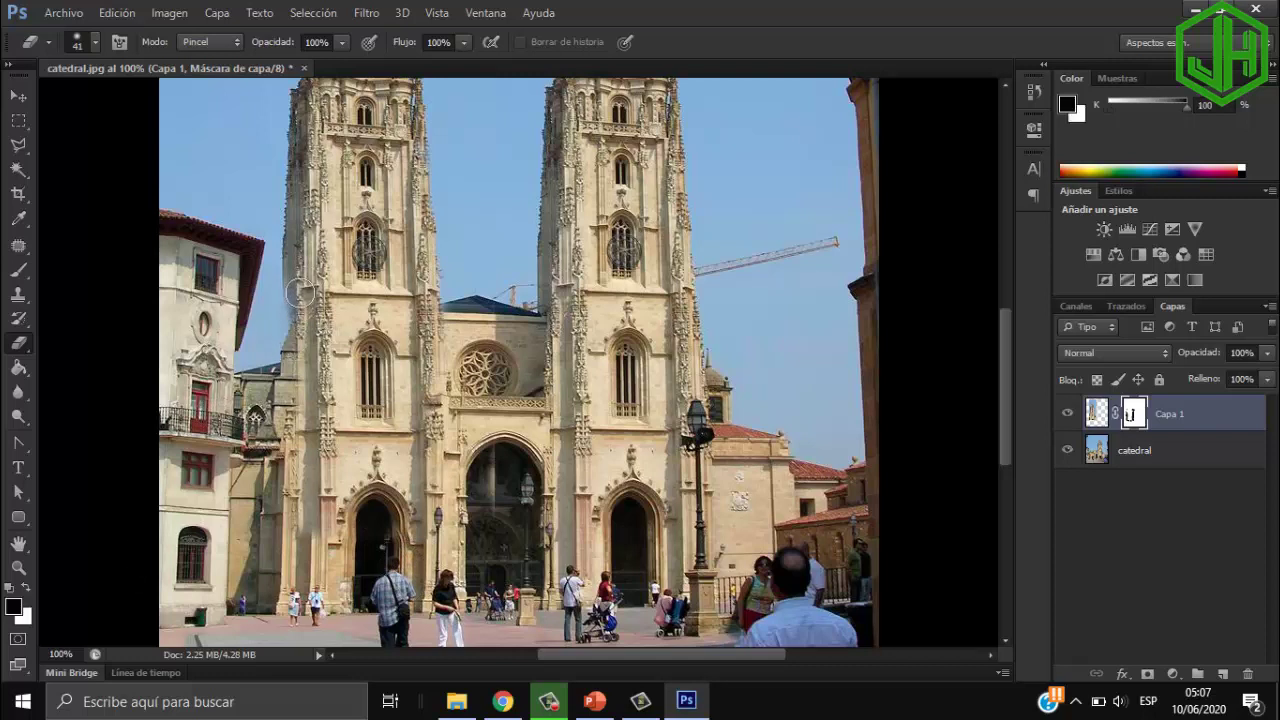
drag(298, 300, 284, 350)
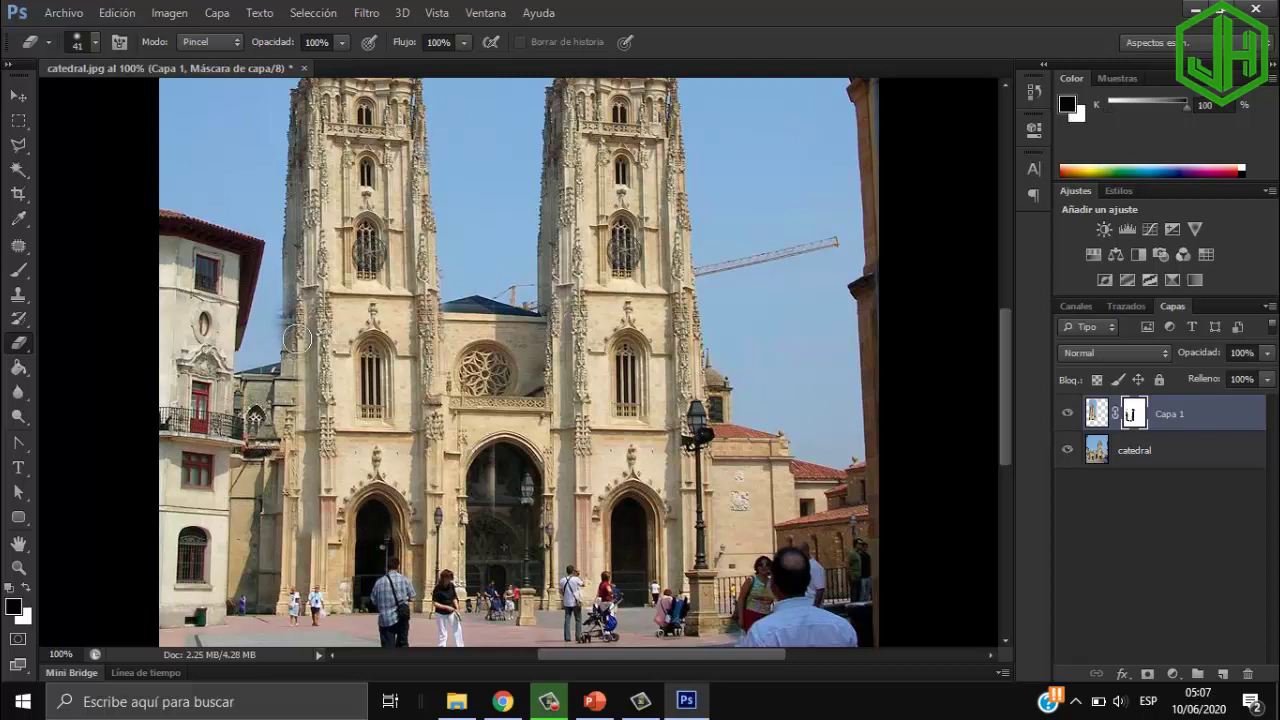
mouse_move(299, 297)
mouse_down()
mouse_move(304, 271)
mouse_move(272, 340)
mouse_move(246, 355)
mouse_move(282, 310)
mouse_move(280, 287)
mouse_up()
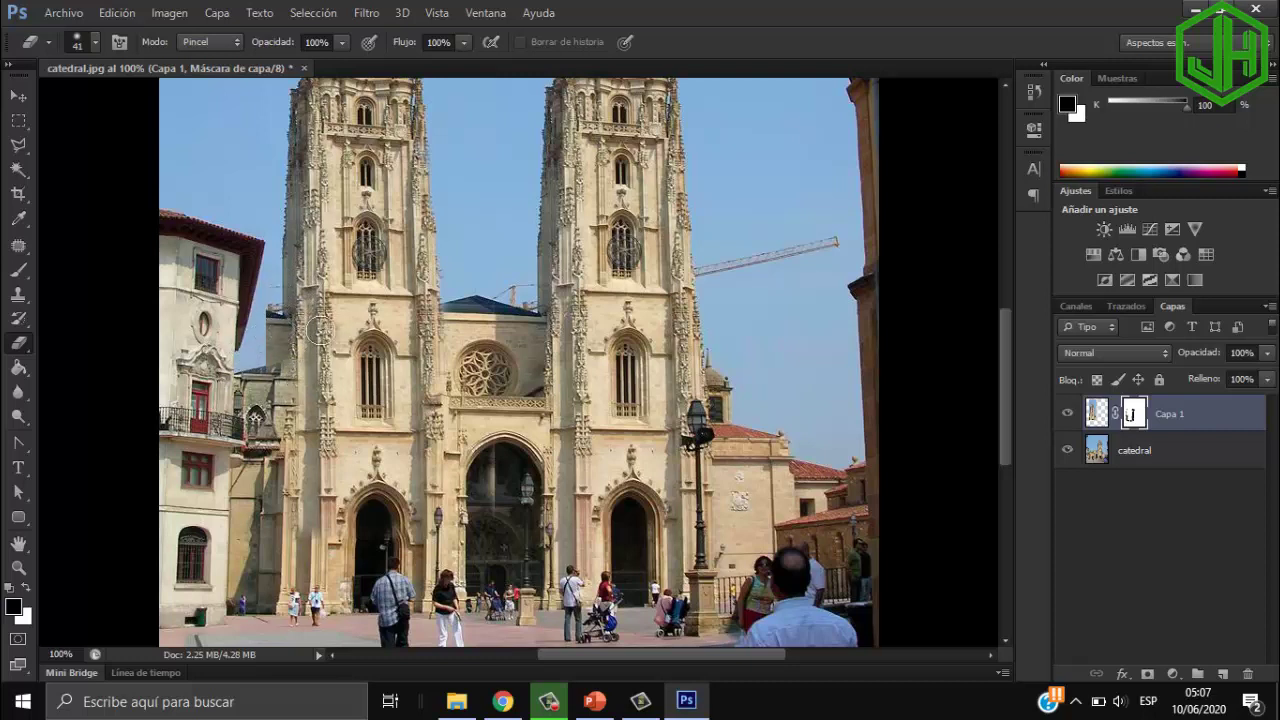
scroll(360, 335, up, 3)
scroll(370, 330, up, 2)
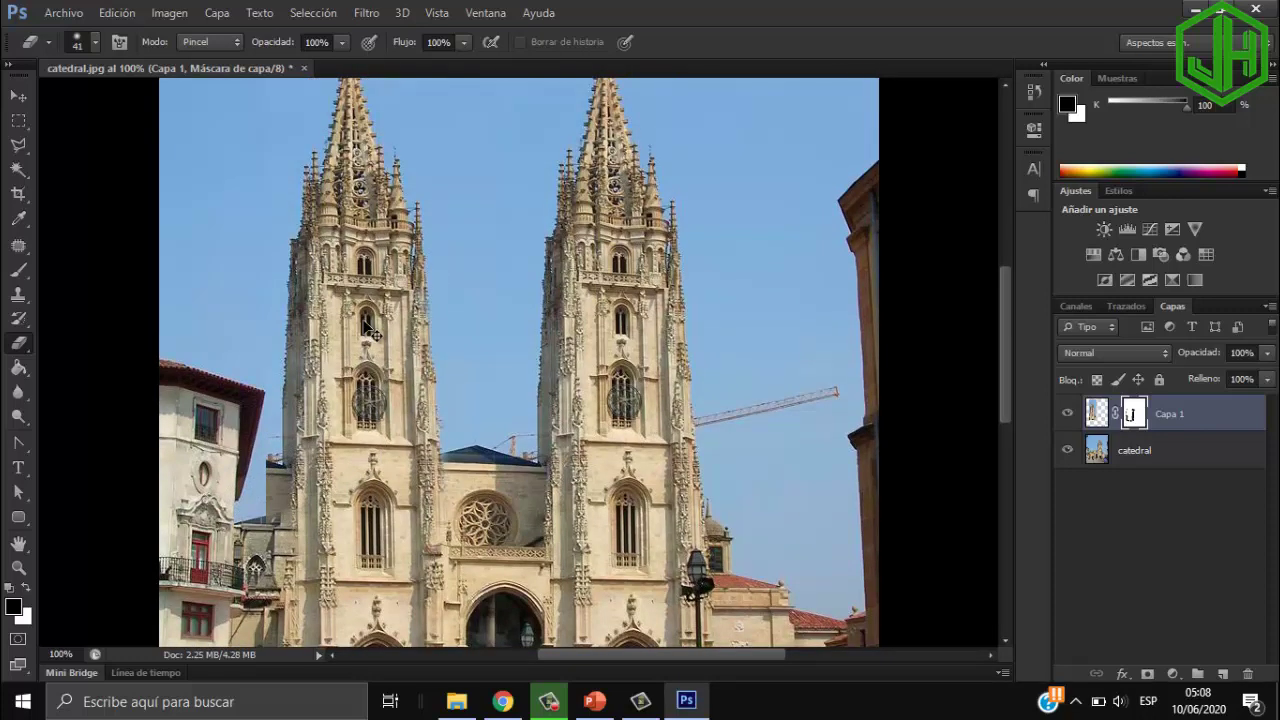
- Save the composite as PNG file catedral.png on the Escritorio, accepting the default PNG options
key(ctrl+minus)
key(ctrl+minus)
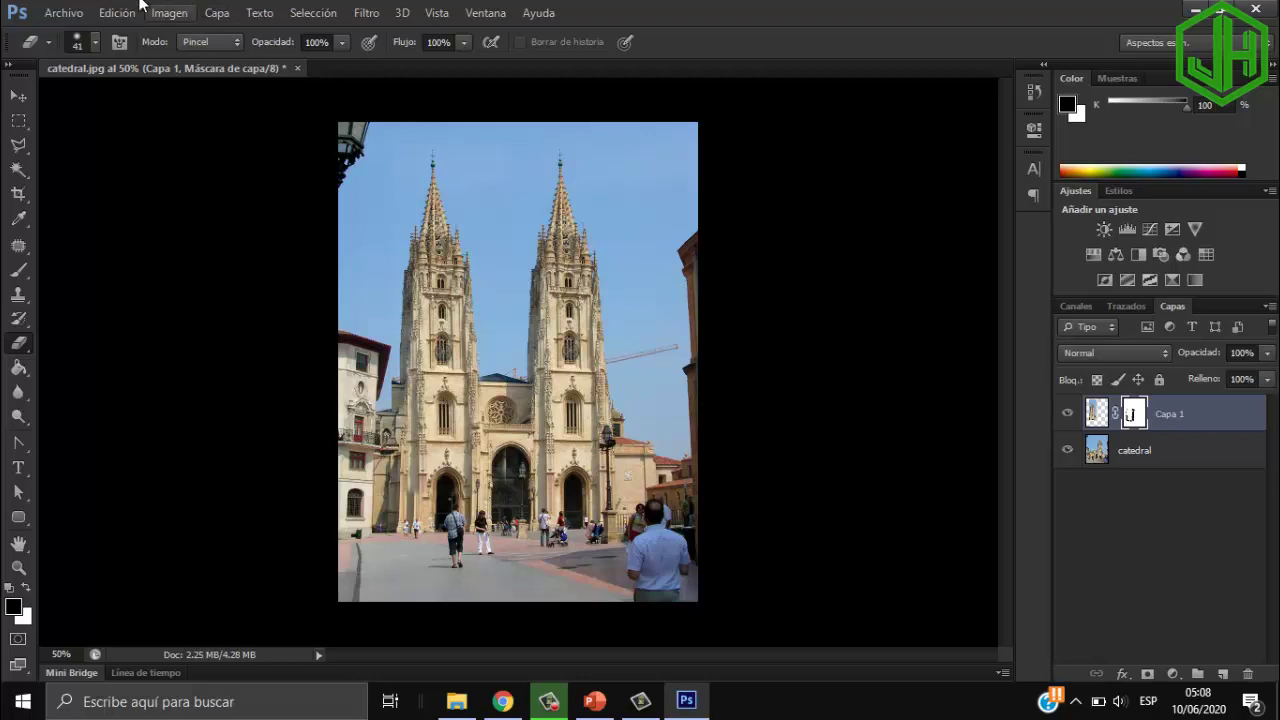
click(68, 12)
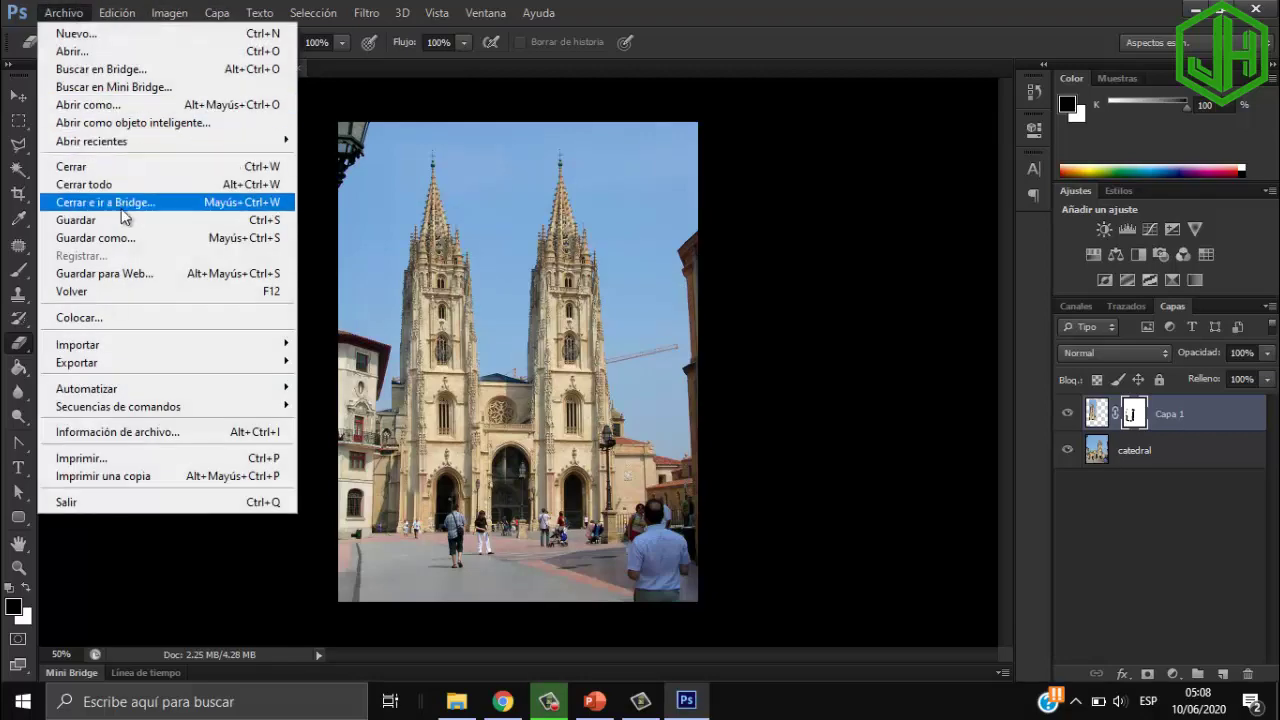
click(138, 240)
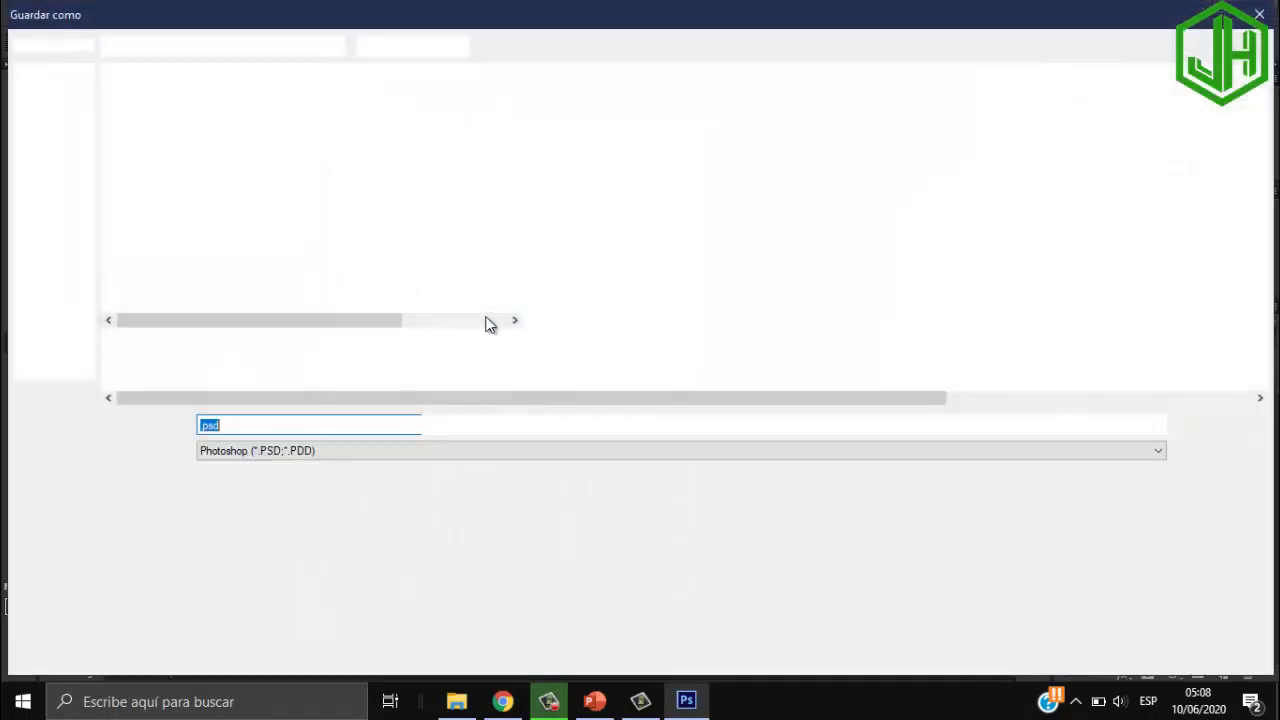
click(280, 450)
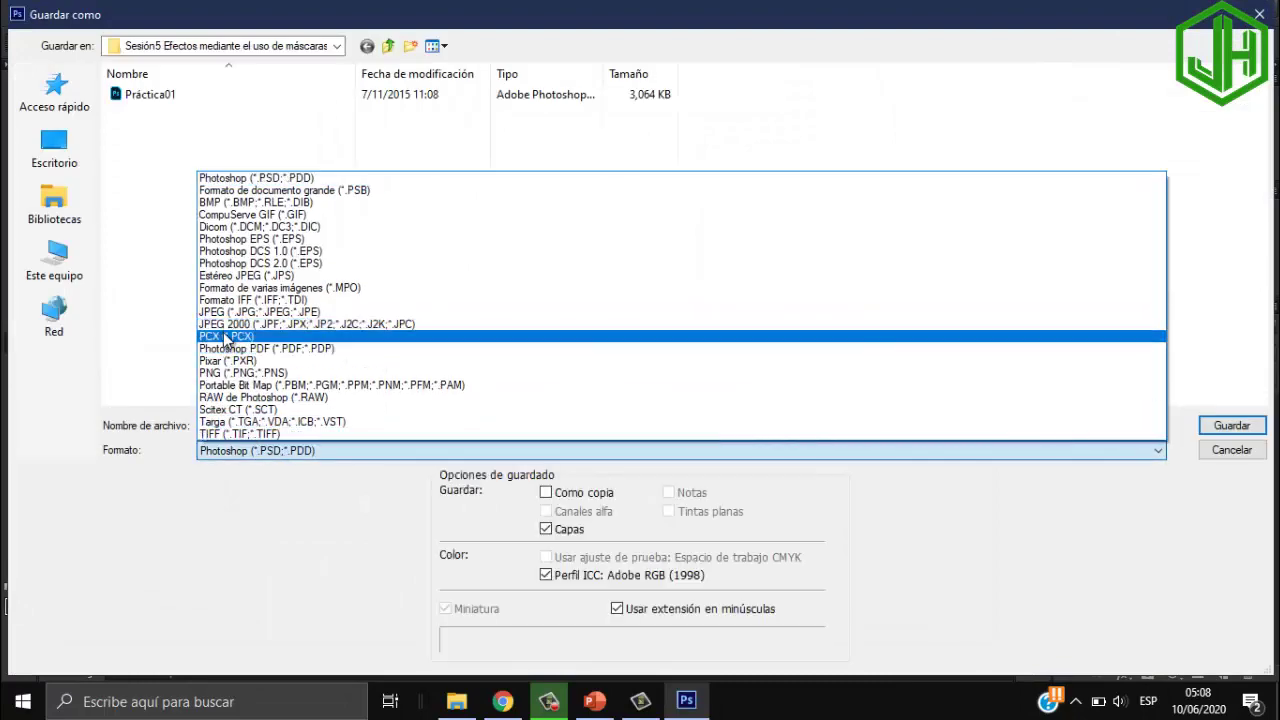
click(240, 372)
click(56, 158)
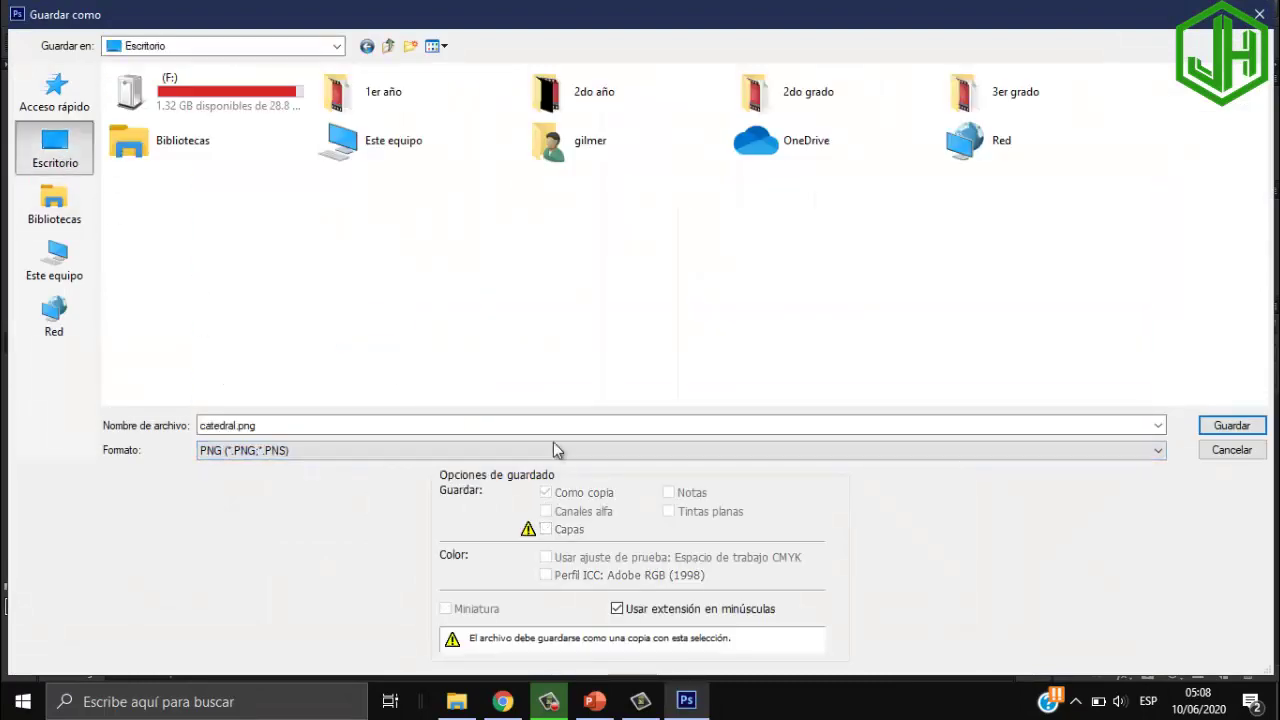
click(1215, 426)
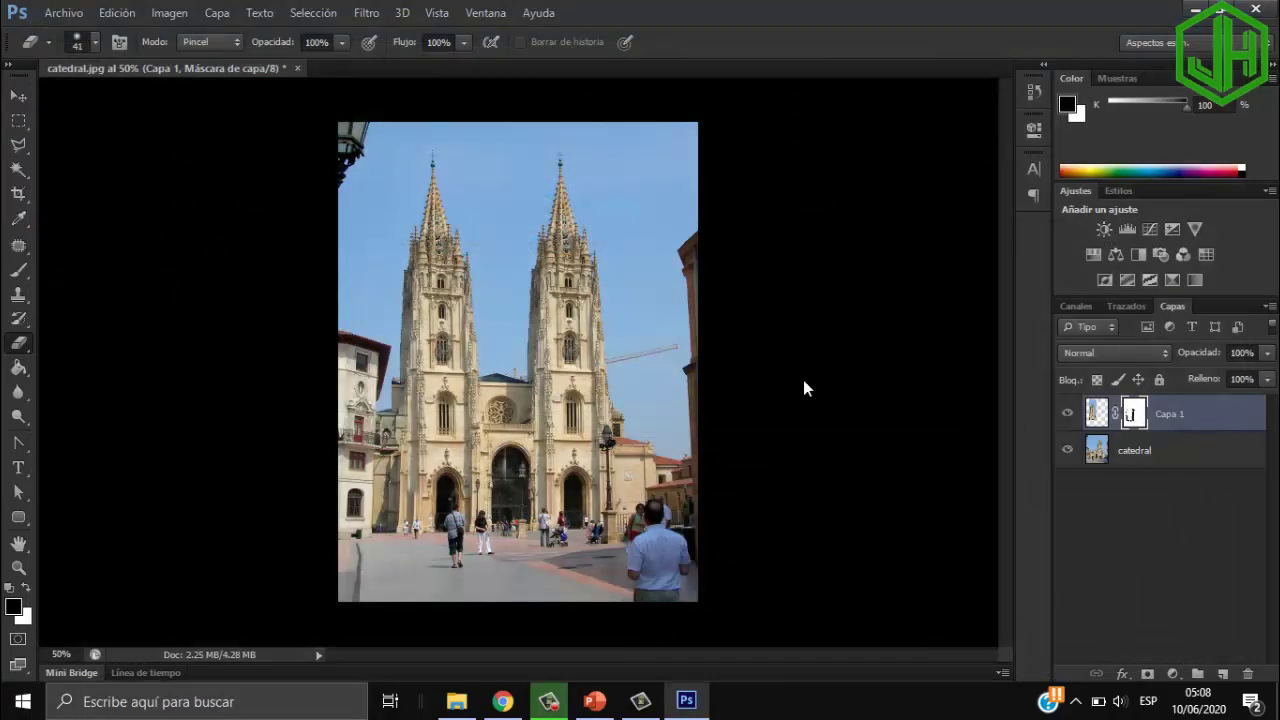
click(722, 219)
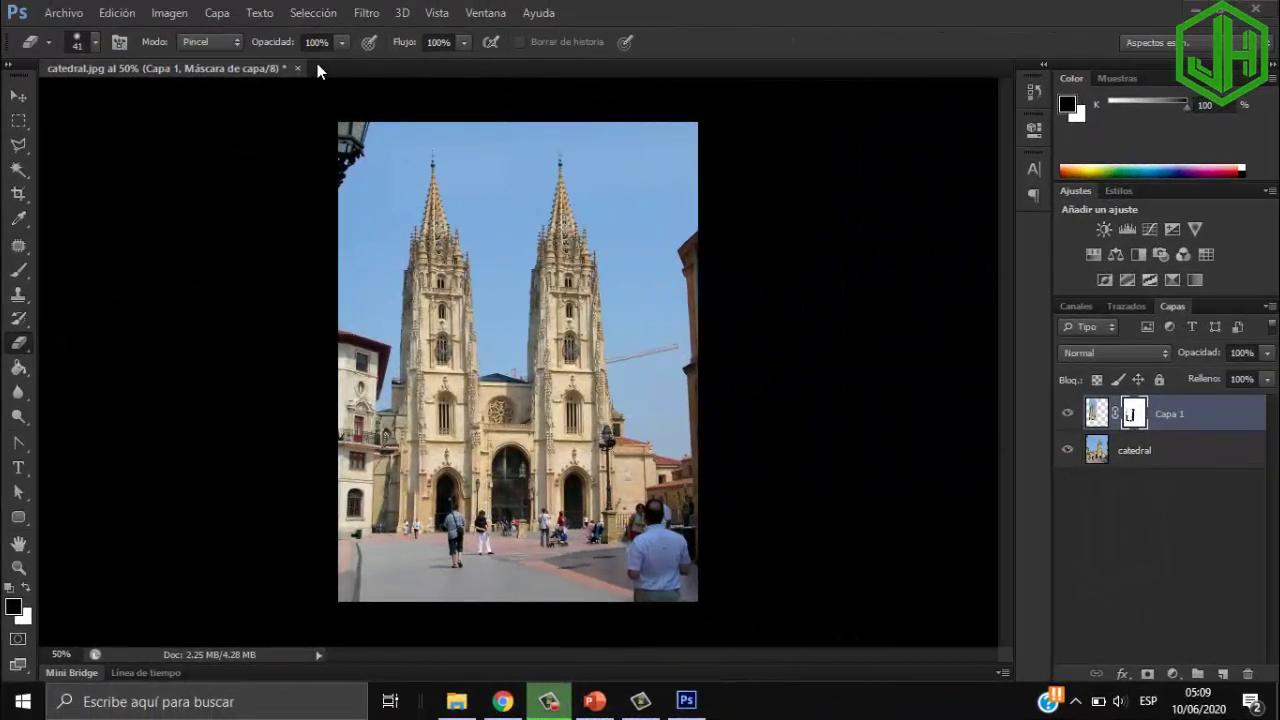
- Close the cathedral image without saving and browse into CLASSES VIRTUALES > SECUNDARIA > 2DO AÑO
click(297, 70)
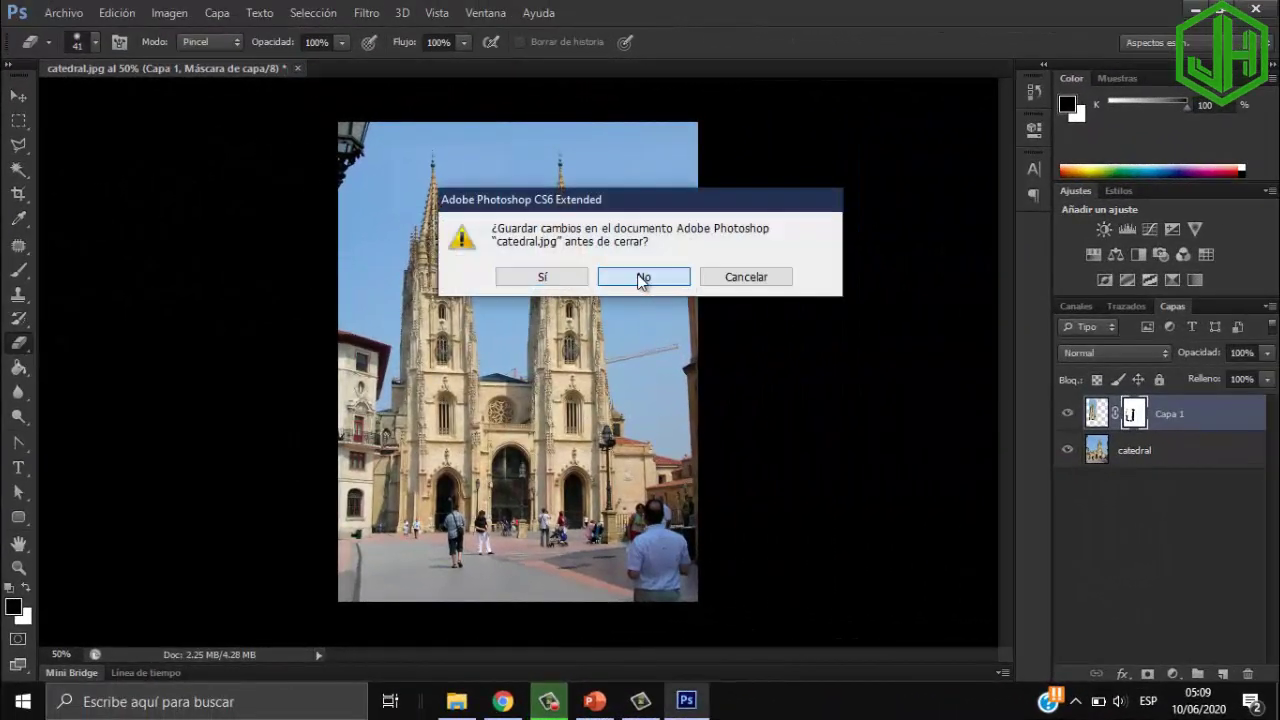
click(643, 278)
click(63, 12)
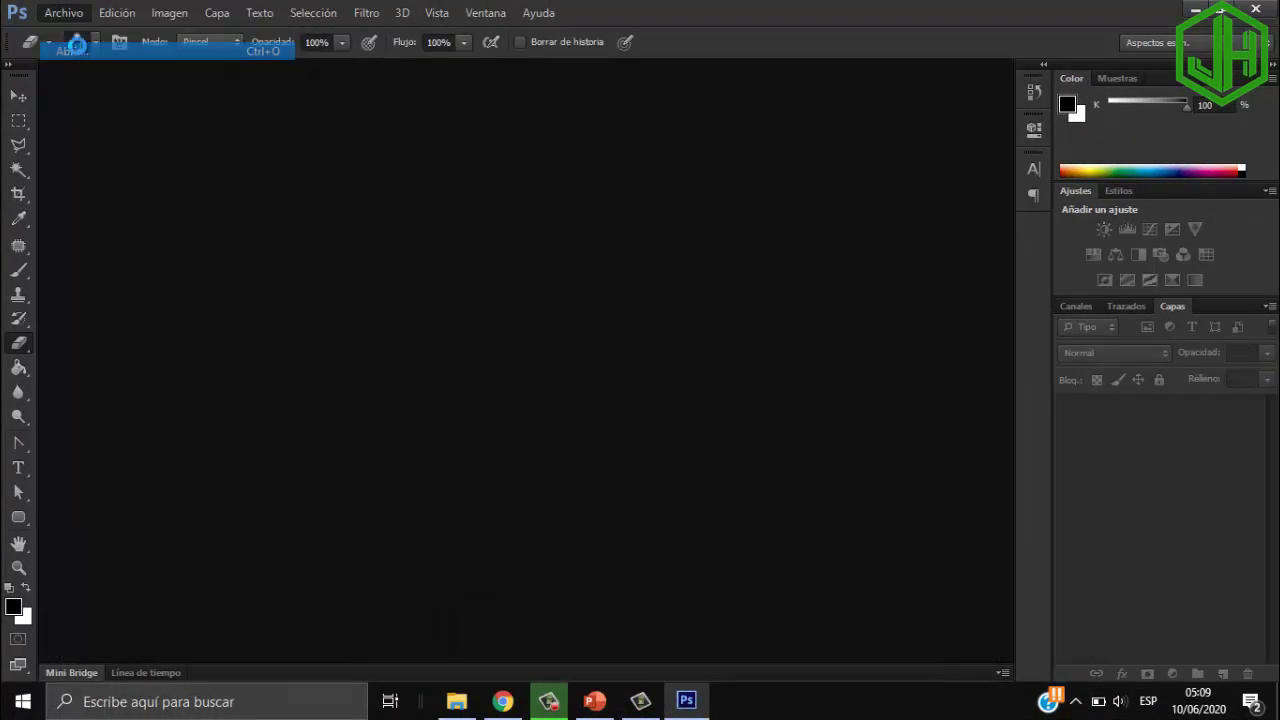
double_click(487, 165)
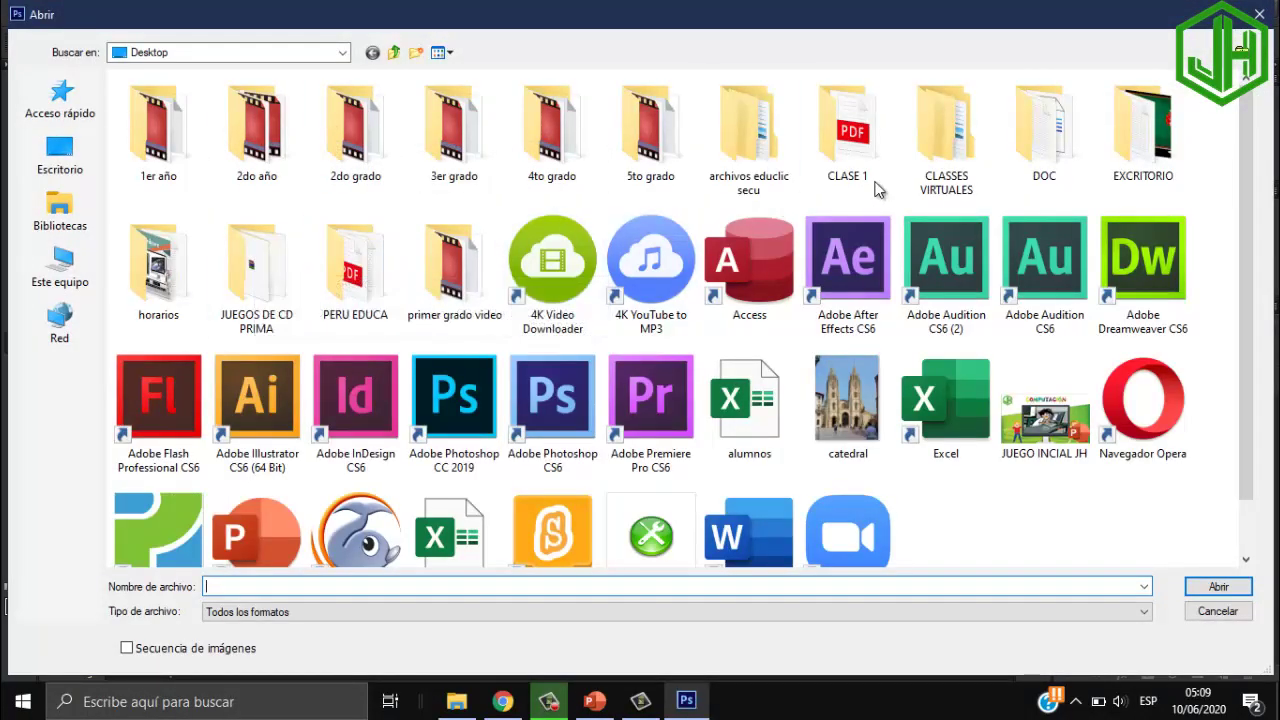
double_click(946, 150)
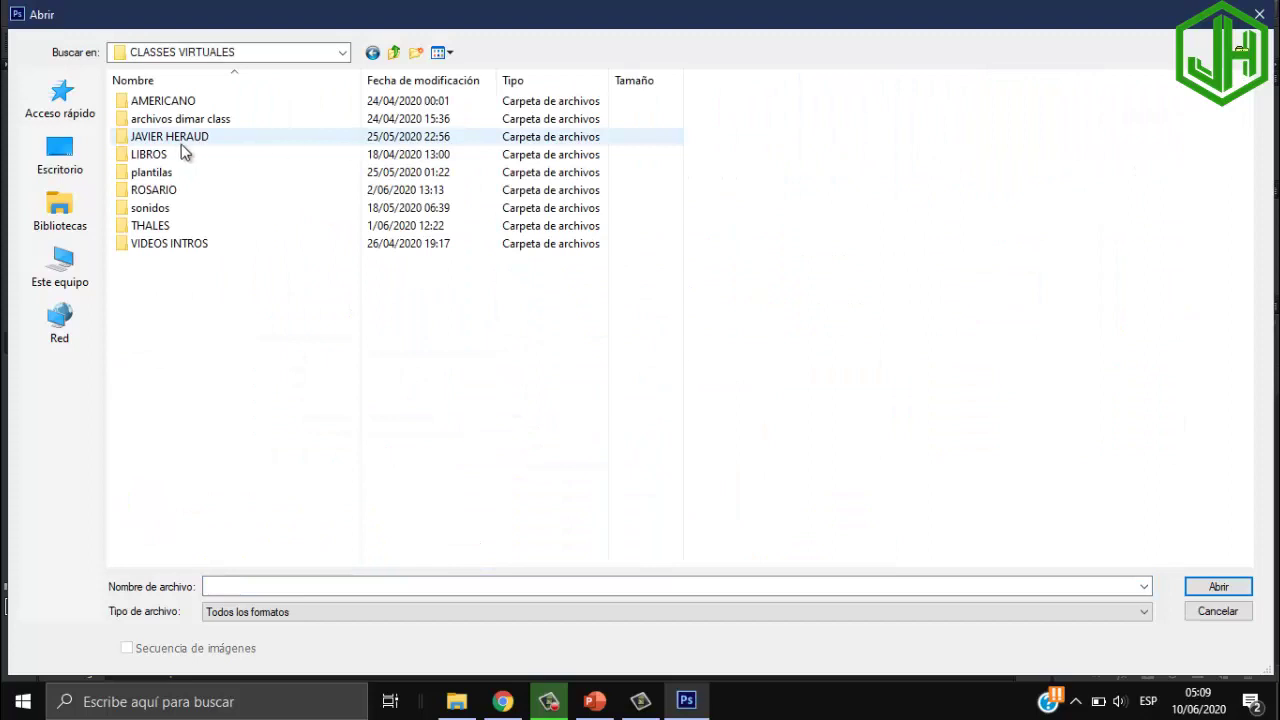
double_click(175, 138)
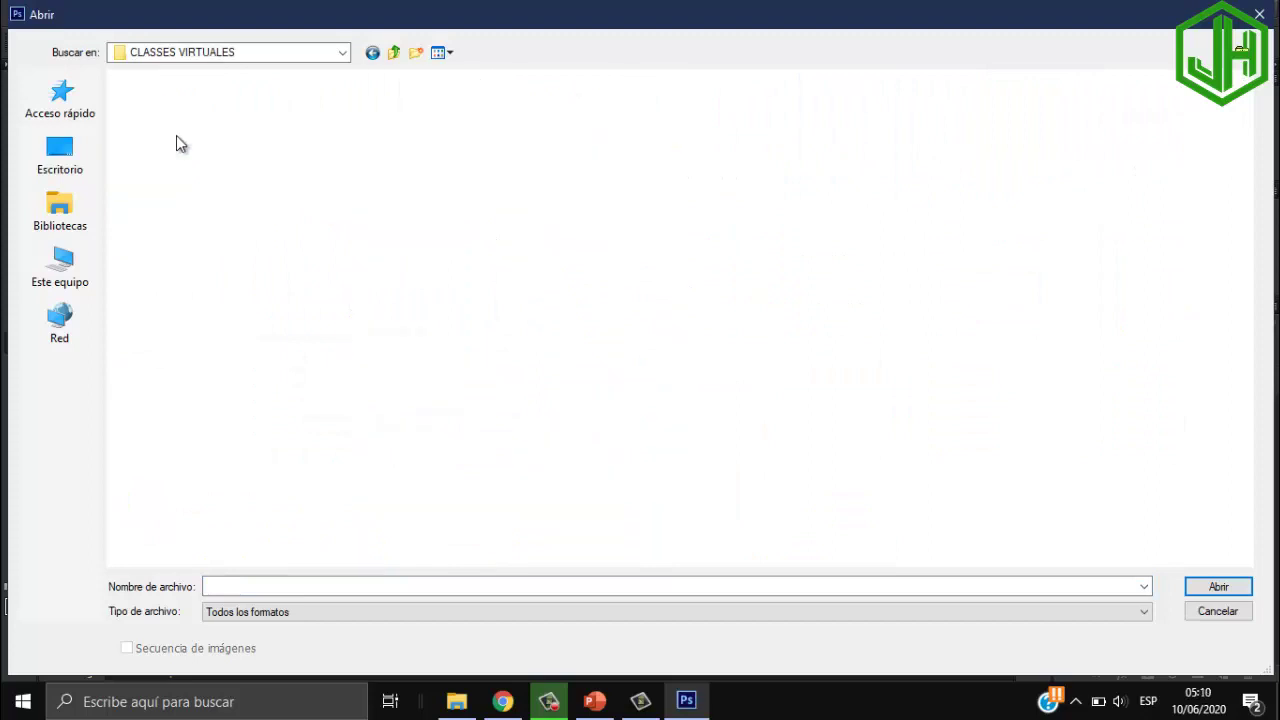
double_click(443, 130)
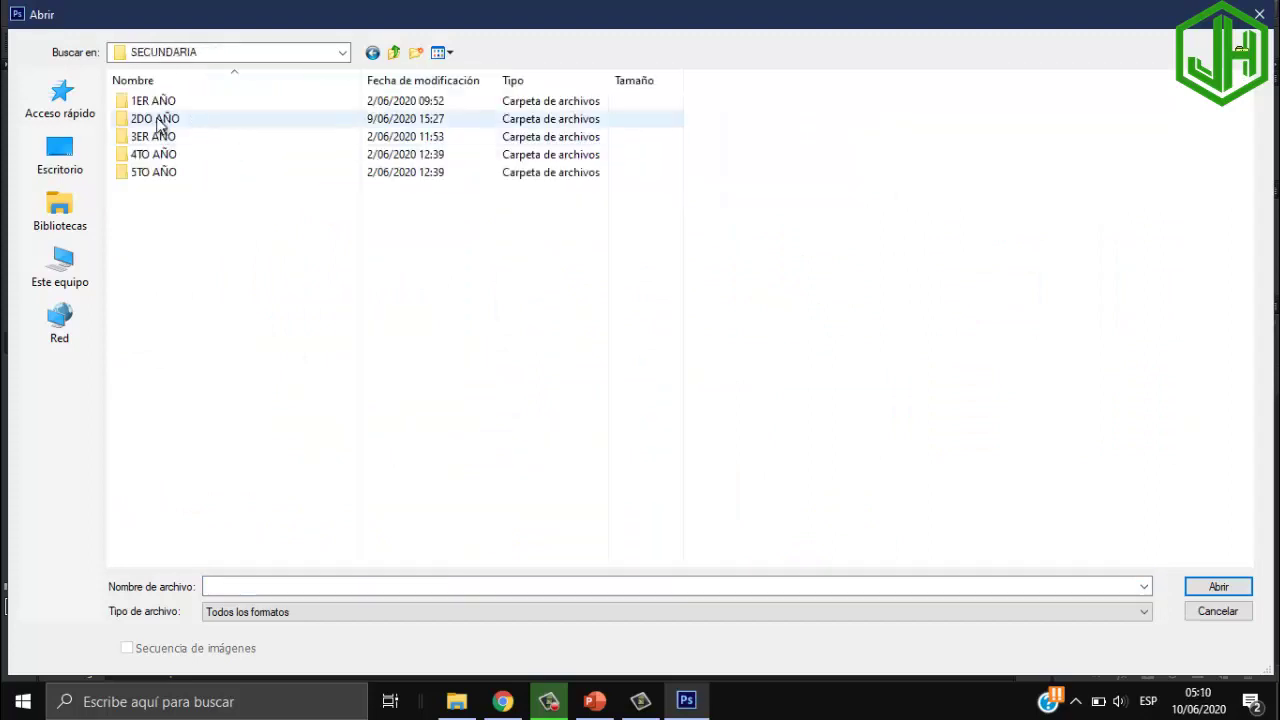
double_click(160, 125)
- Open bosque.jpg from Unidad 1 > Sesión5 > aplicando, accepting the colour profile warning
double_click(245, 121)
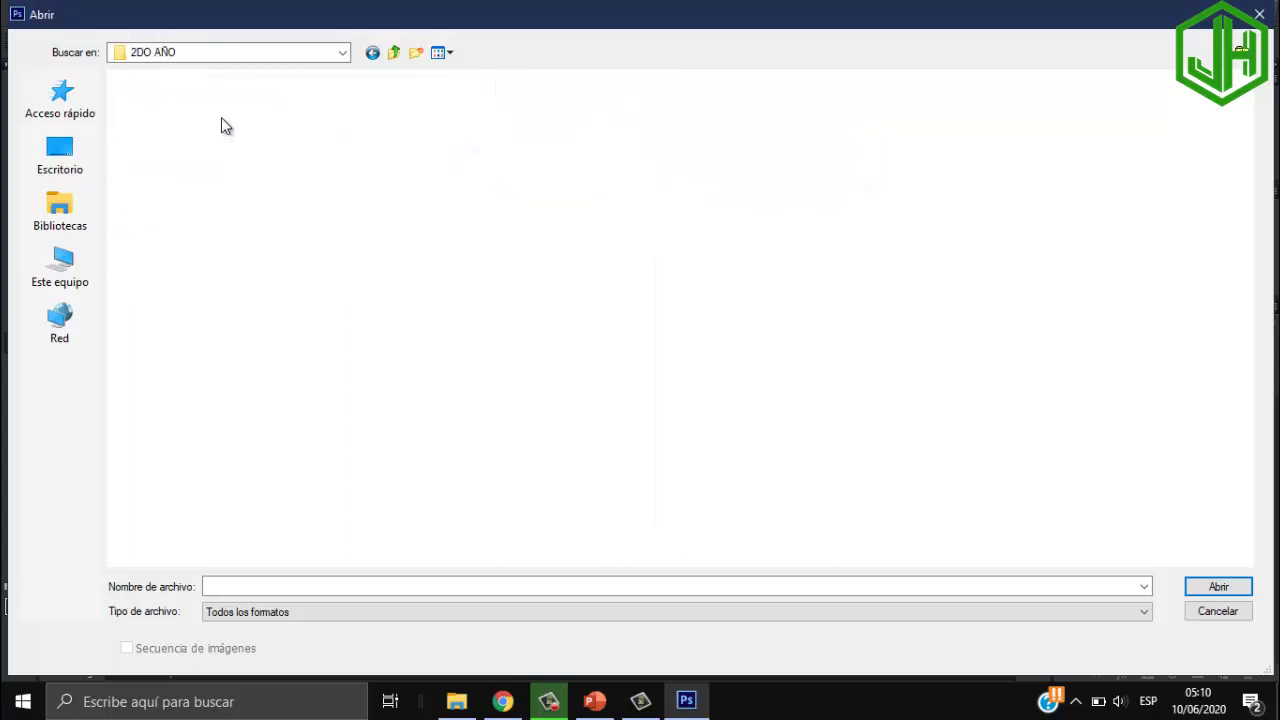
double_click(186, 103)
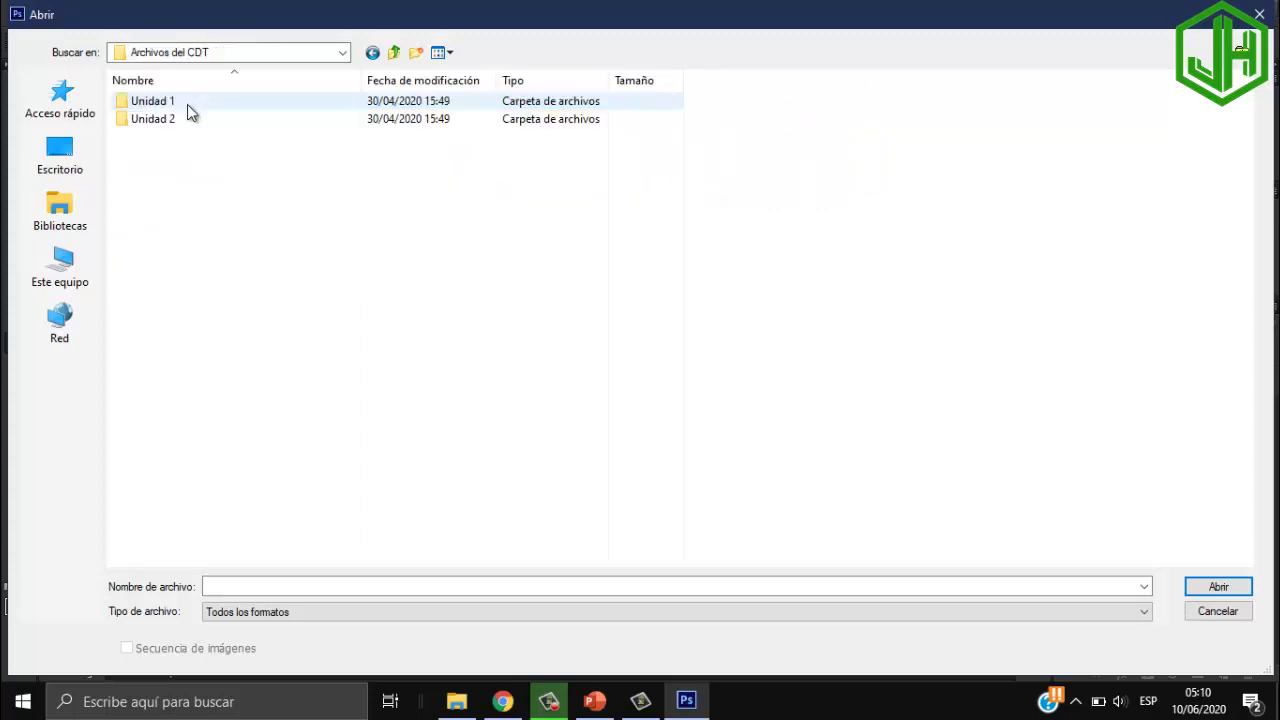
double_click(179, 106)
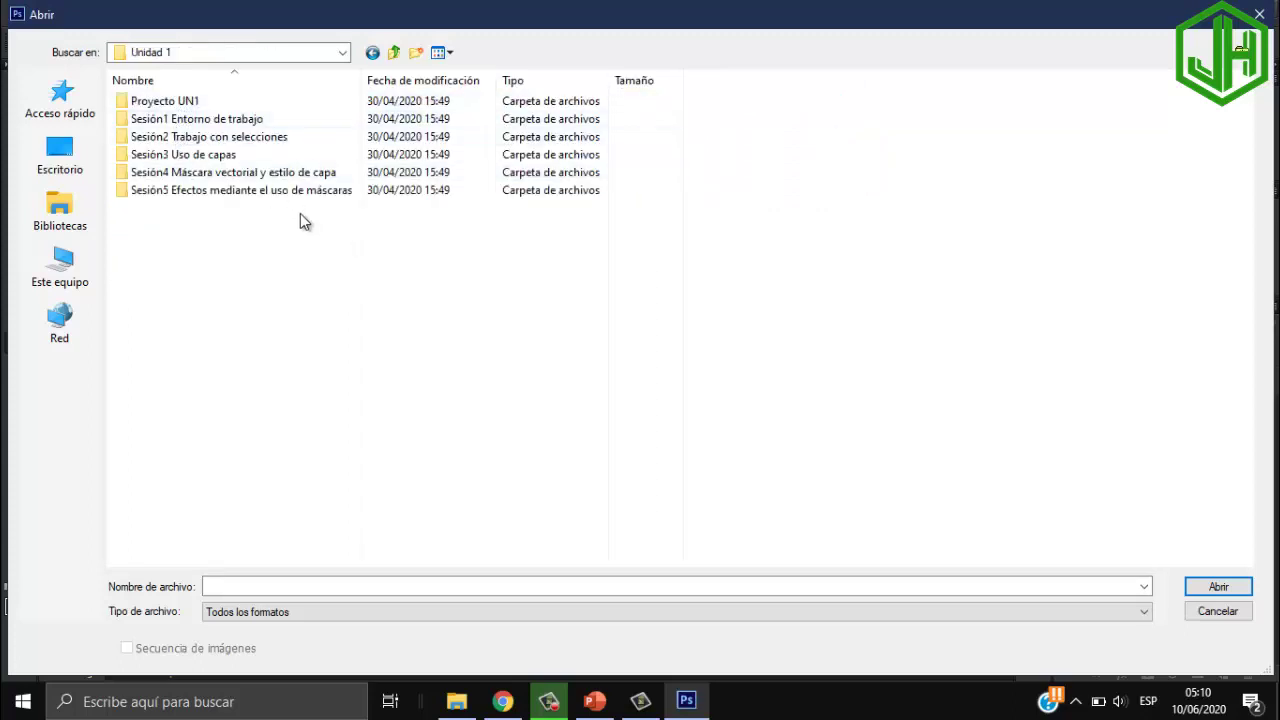
double_click(285, 192)
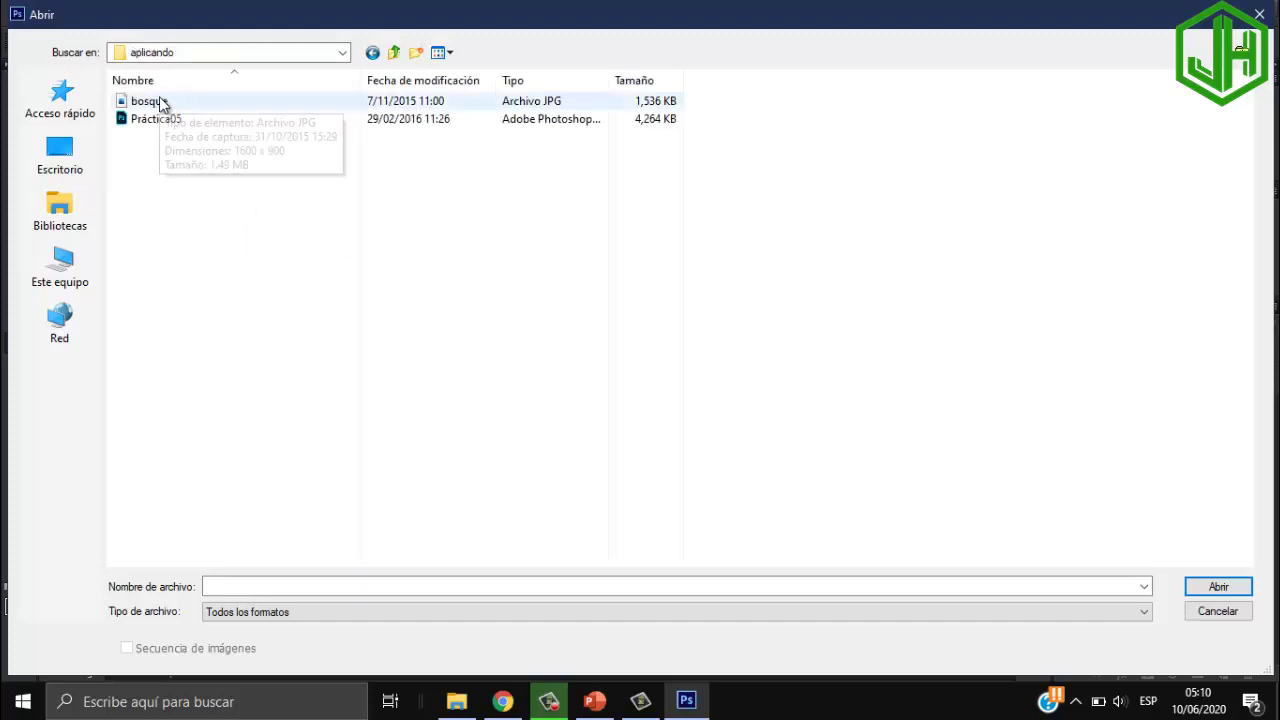
double_click(162, 102)
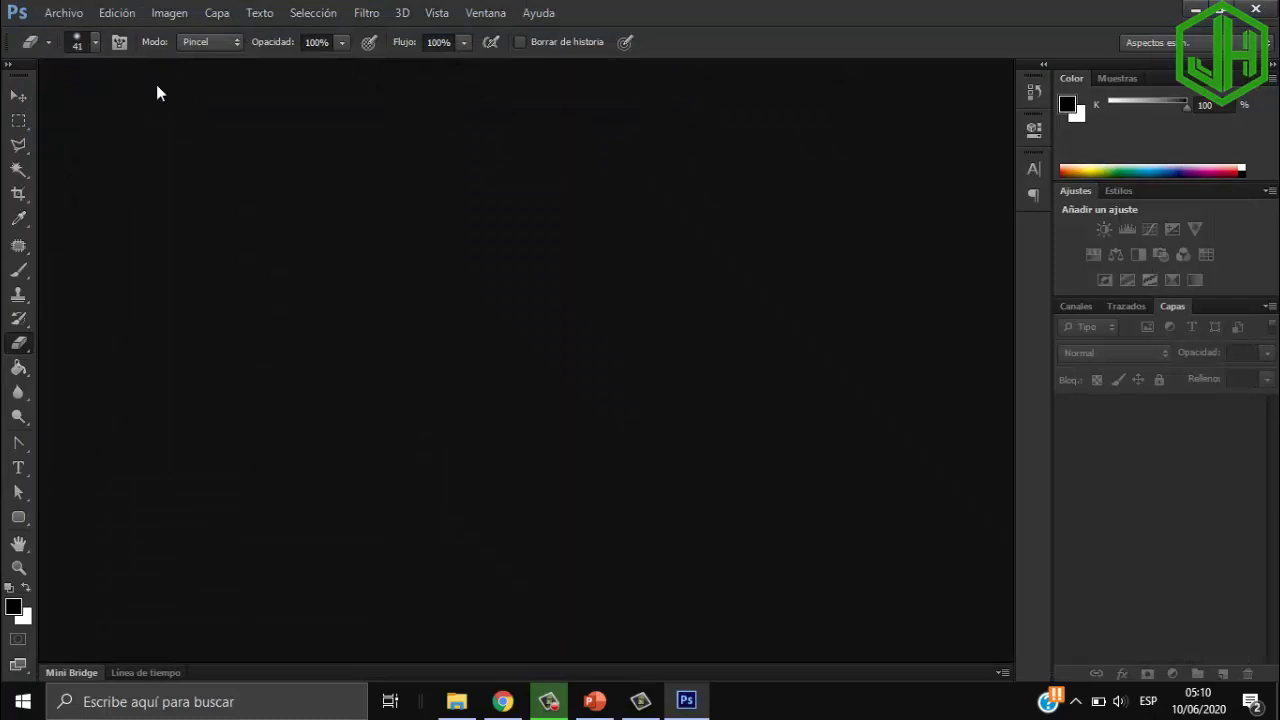
click(684, 369)
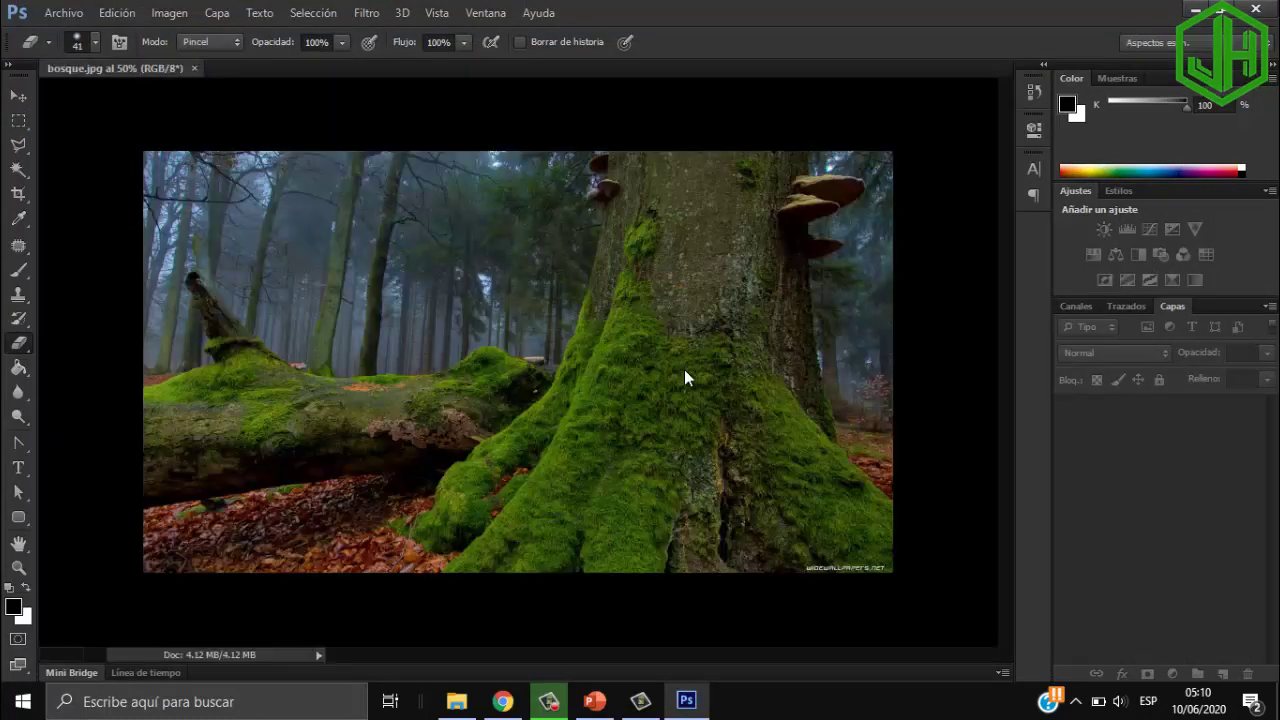
- Open the Paisaje2 cart painting from Sesión5's 'Transparencia con máscara de capa' folder
click(52, 6)
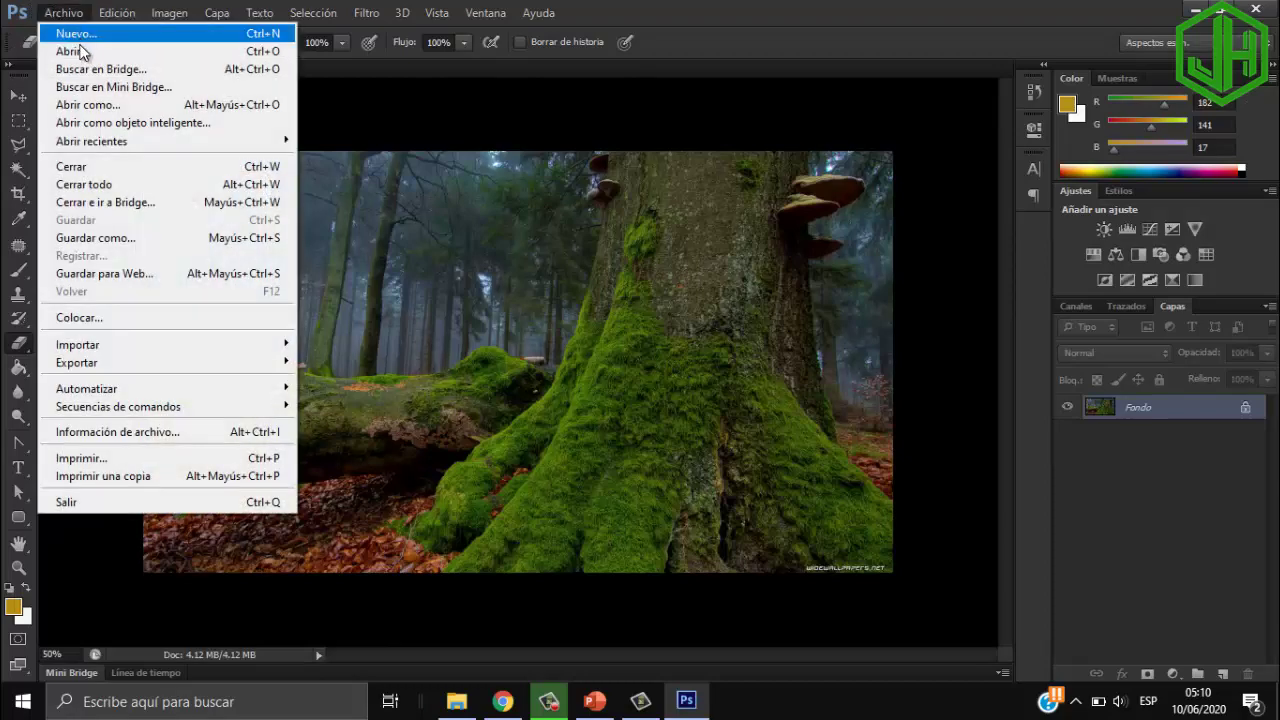
click(79, 46)
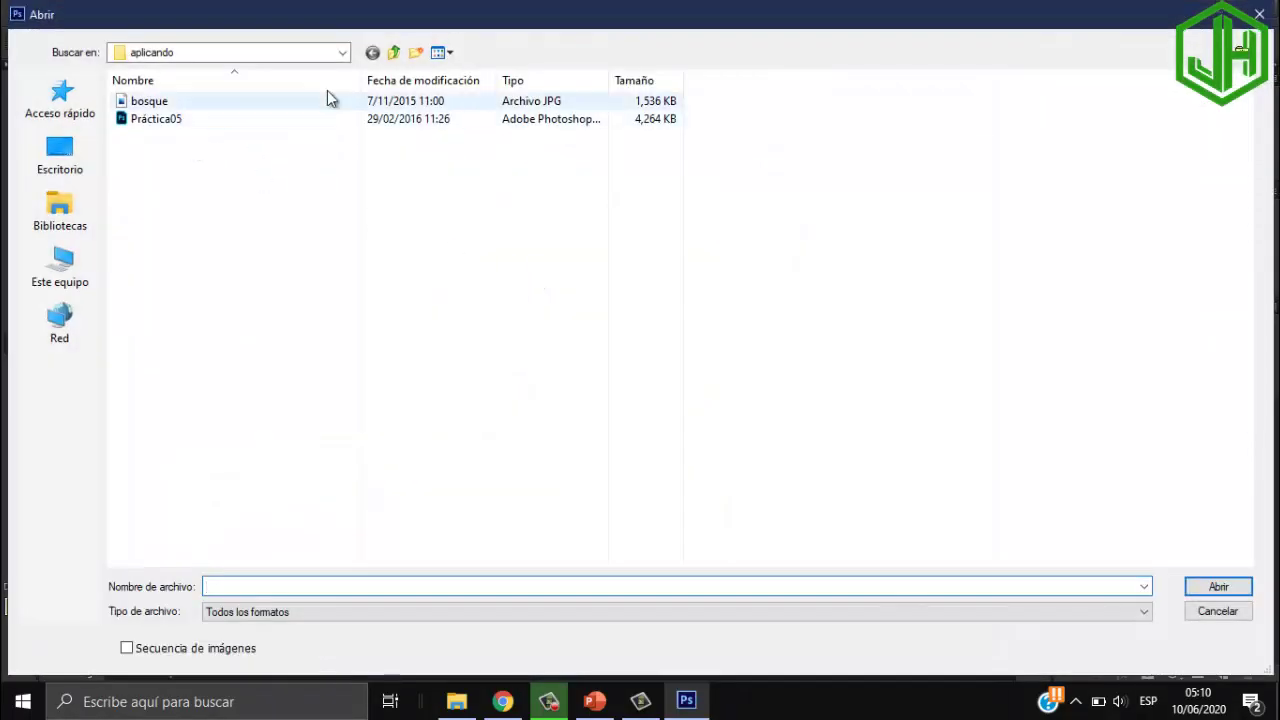
click(342, 52)
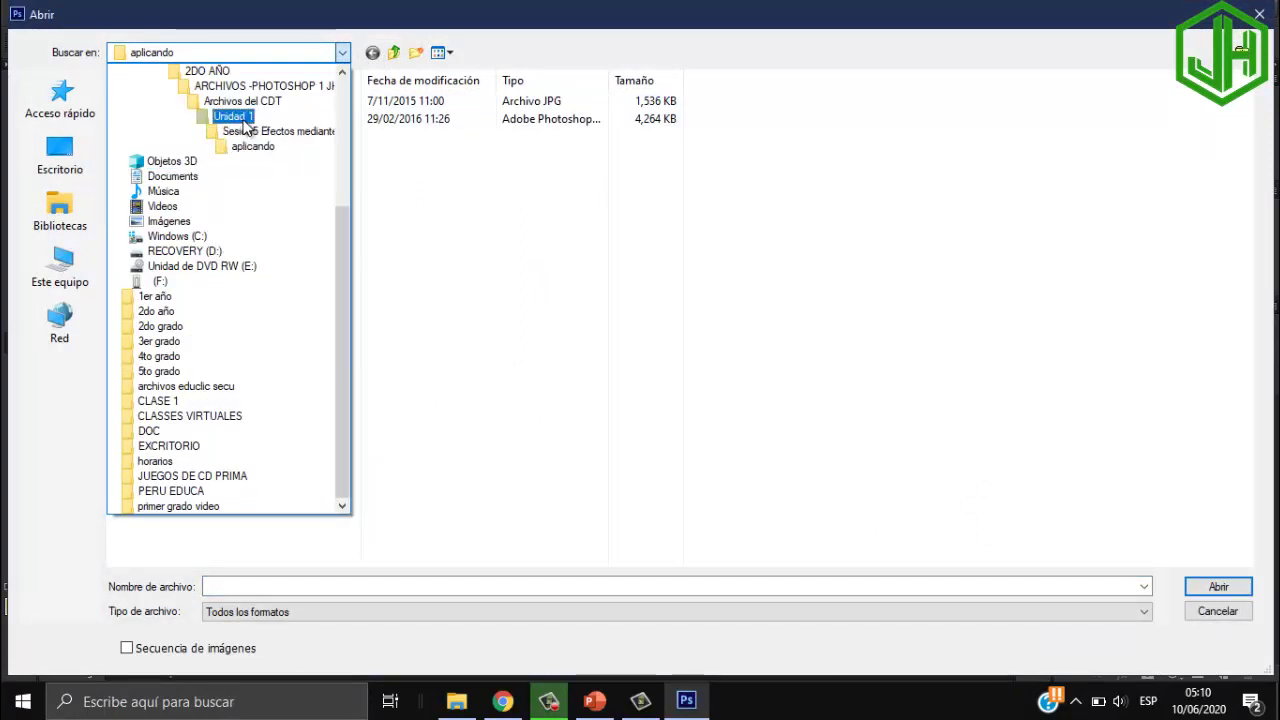
click(238, 117)
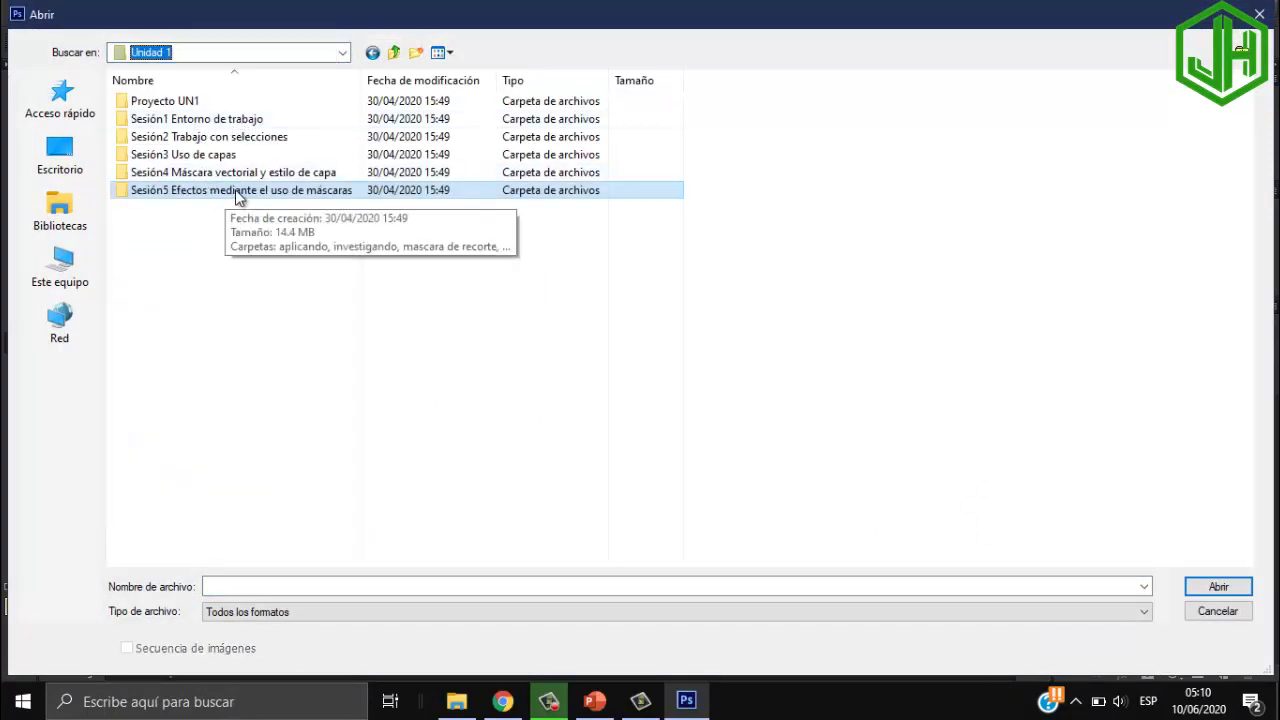
double_click(247, 190)
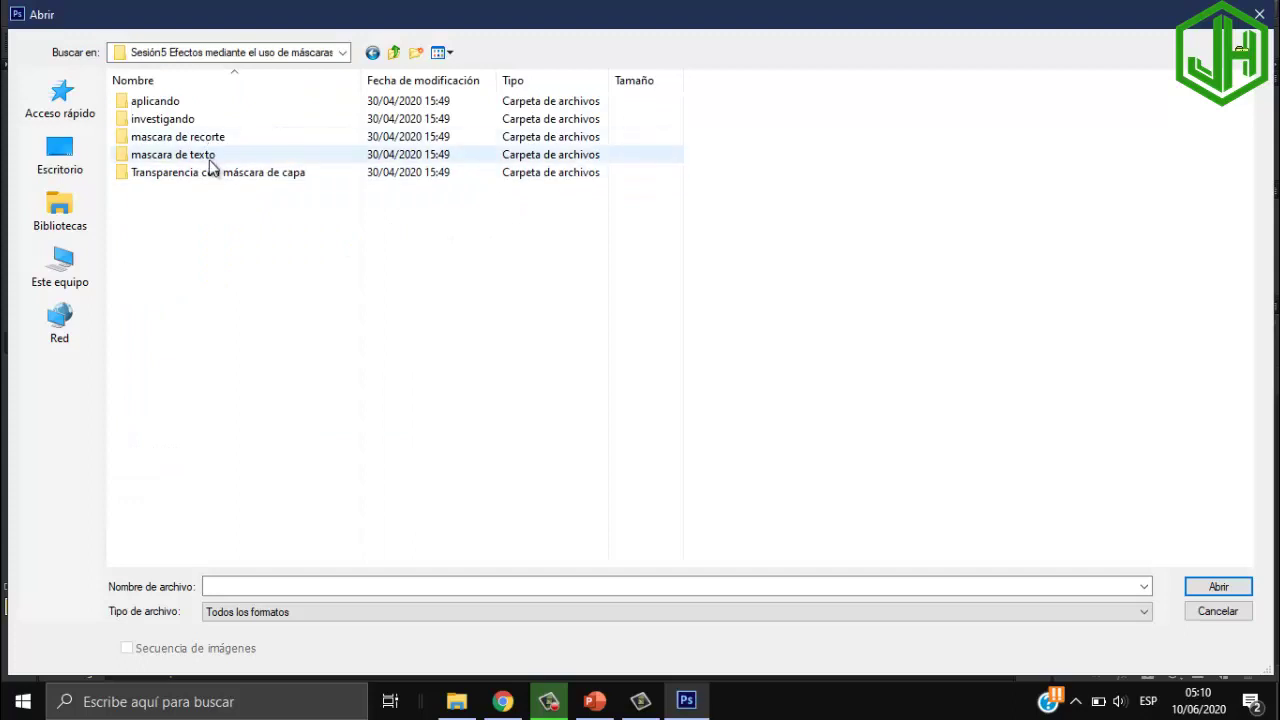
mouse_move(178, 136)
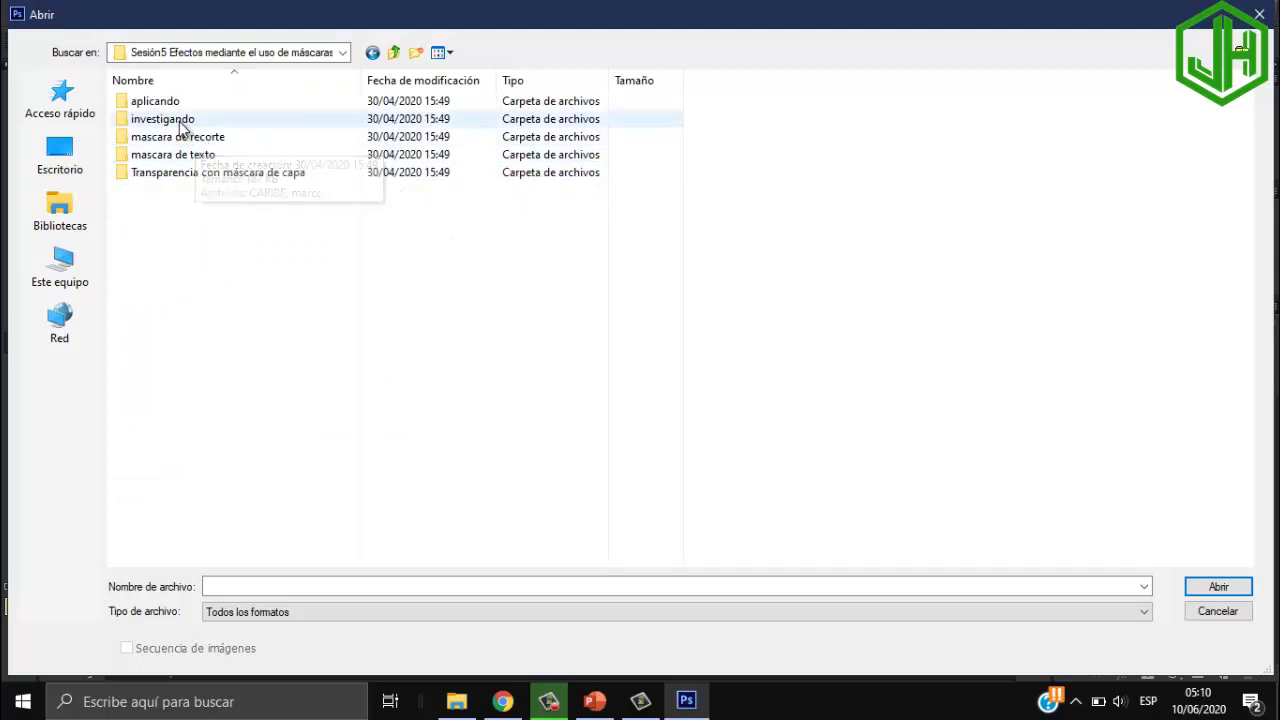
double_click(218, 172)
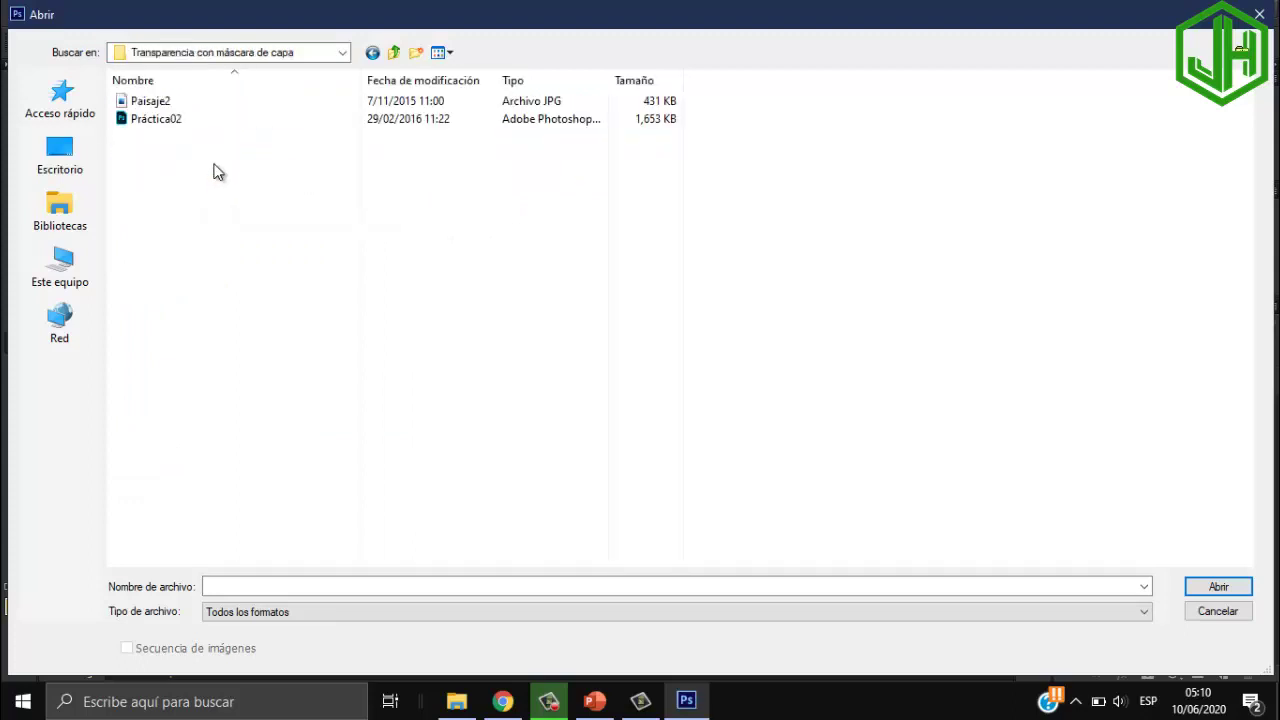
double_click(157, 101)
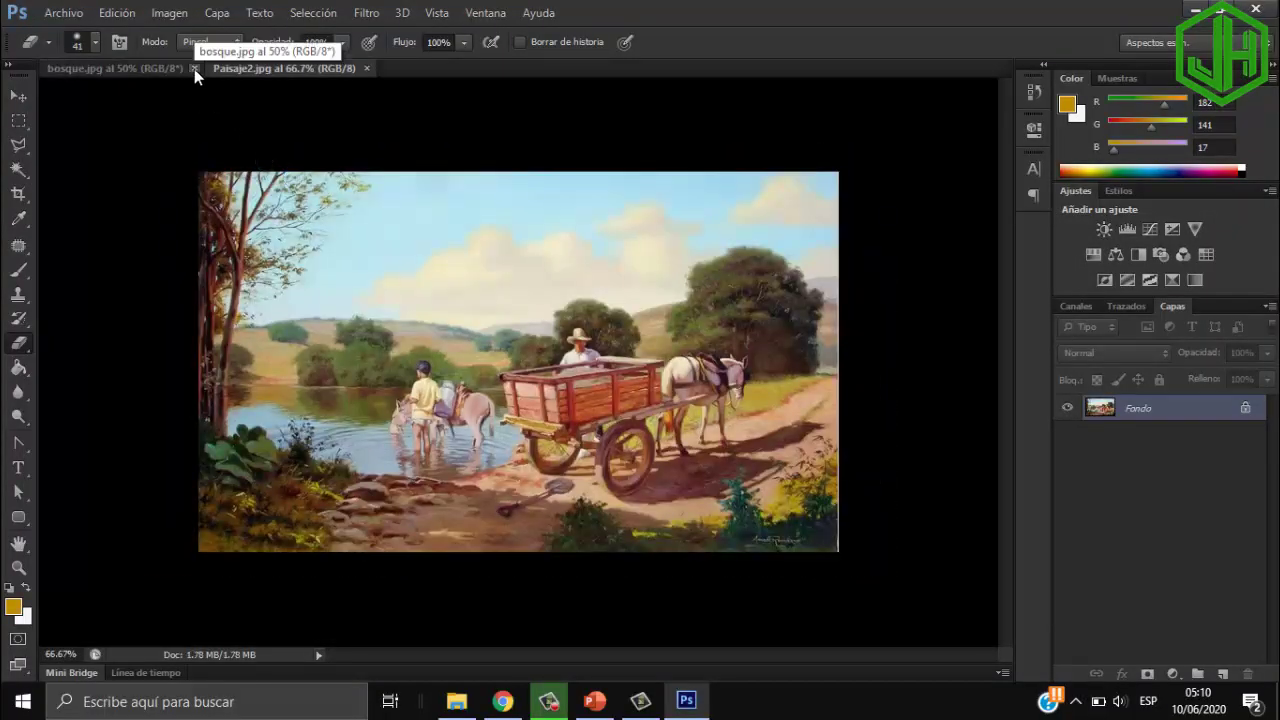
- Close bosque and open the Paisaje1 village painting from the Sesión5 investigando folder
click(194, 68)
click(85, 13)
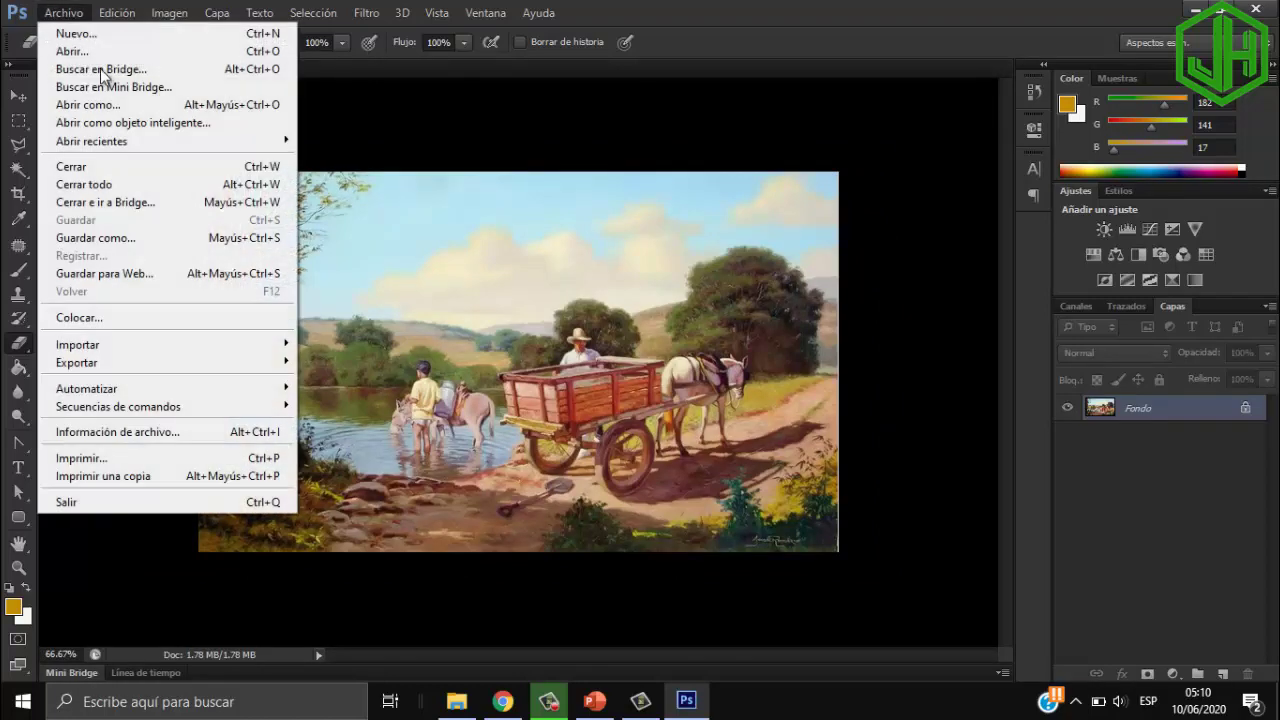
click(80, 48)
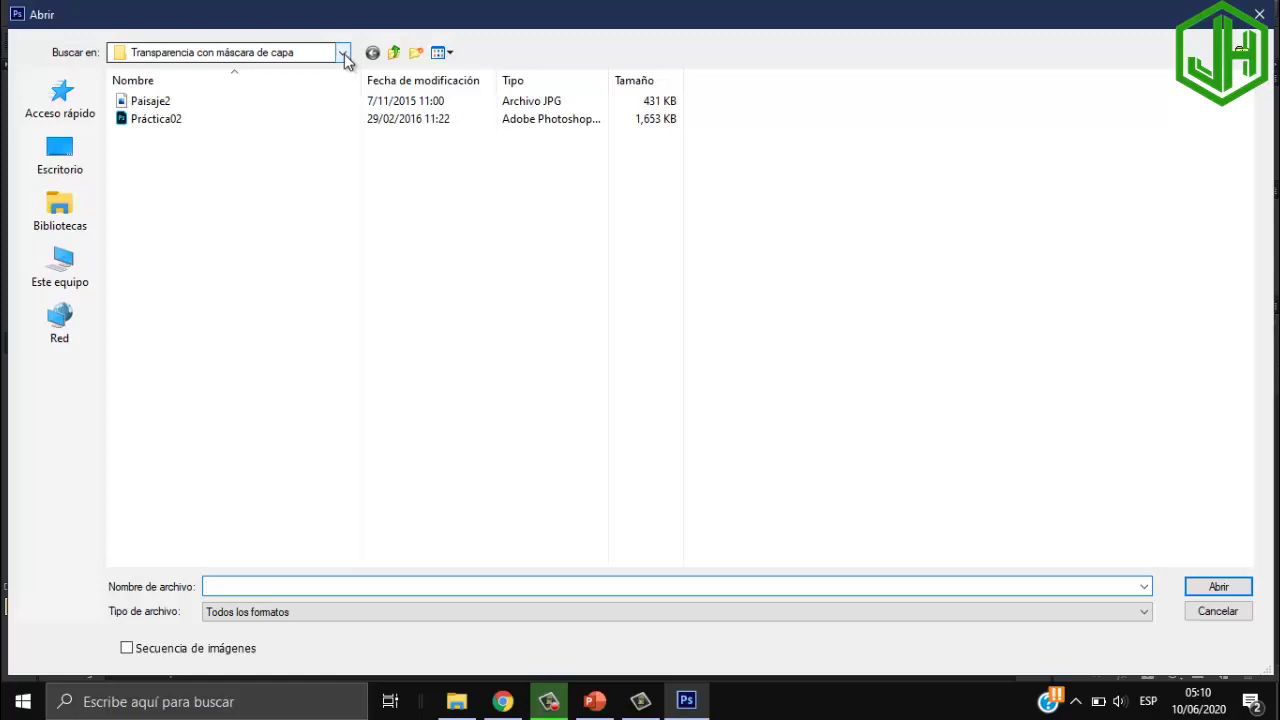
click(343, 53)
click(256, 143)
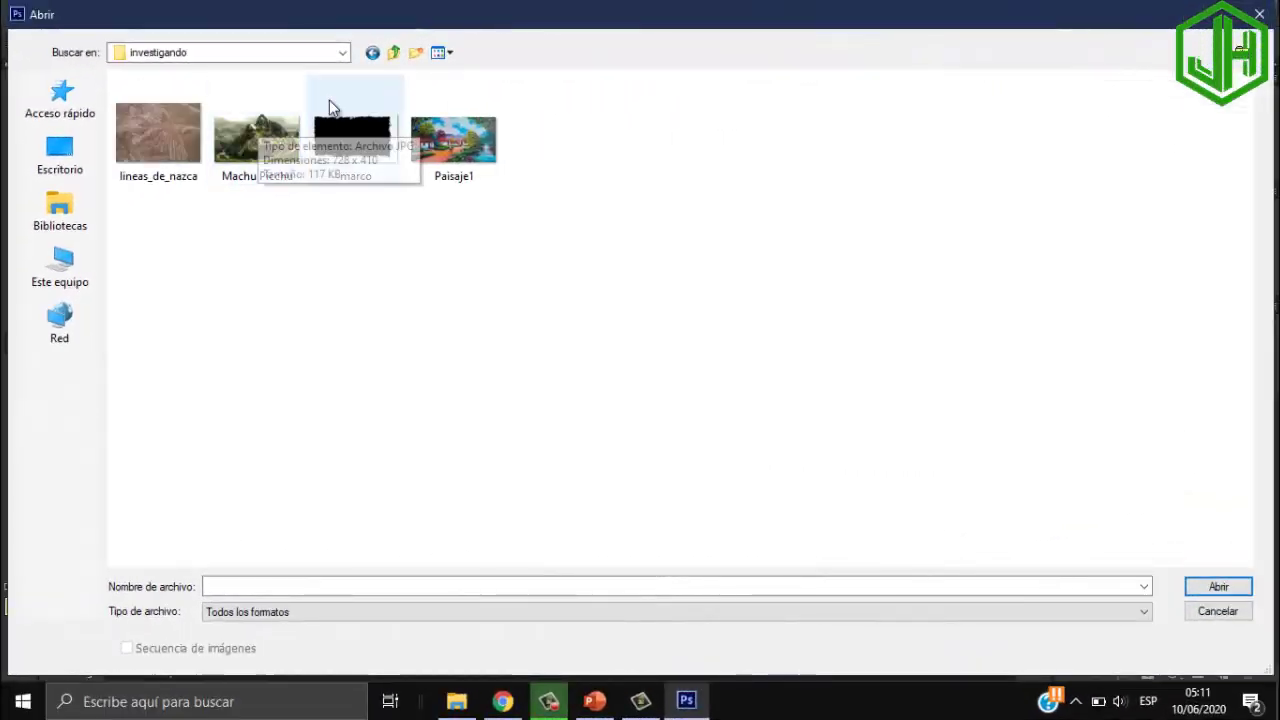
click(372, 52)
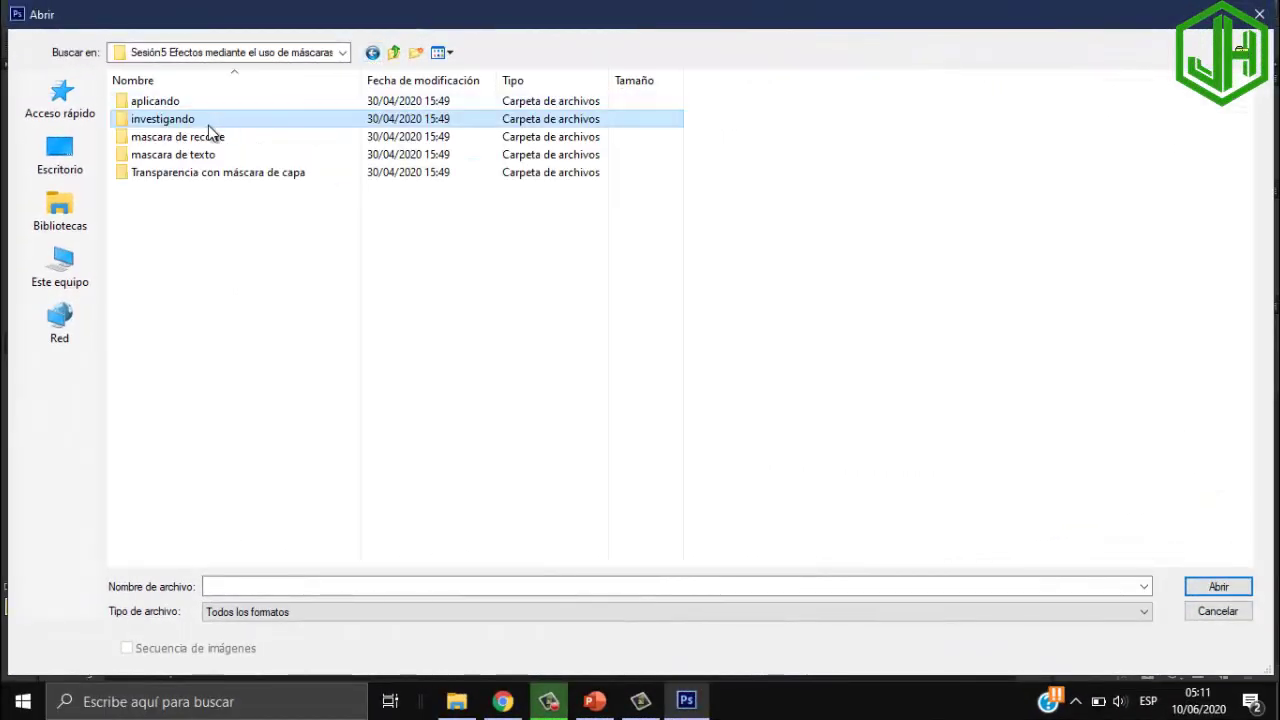
double_click(208, 122)
click(453, 150)
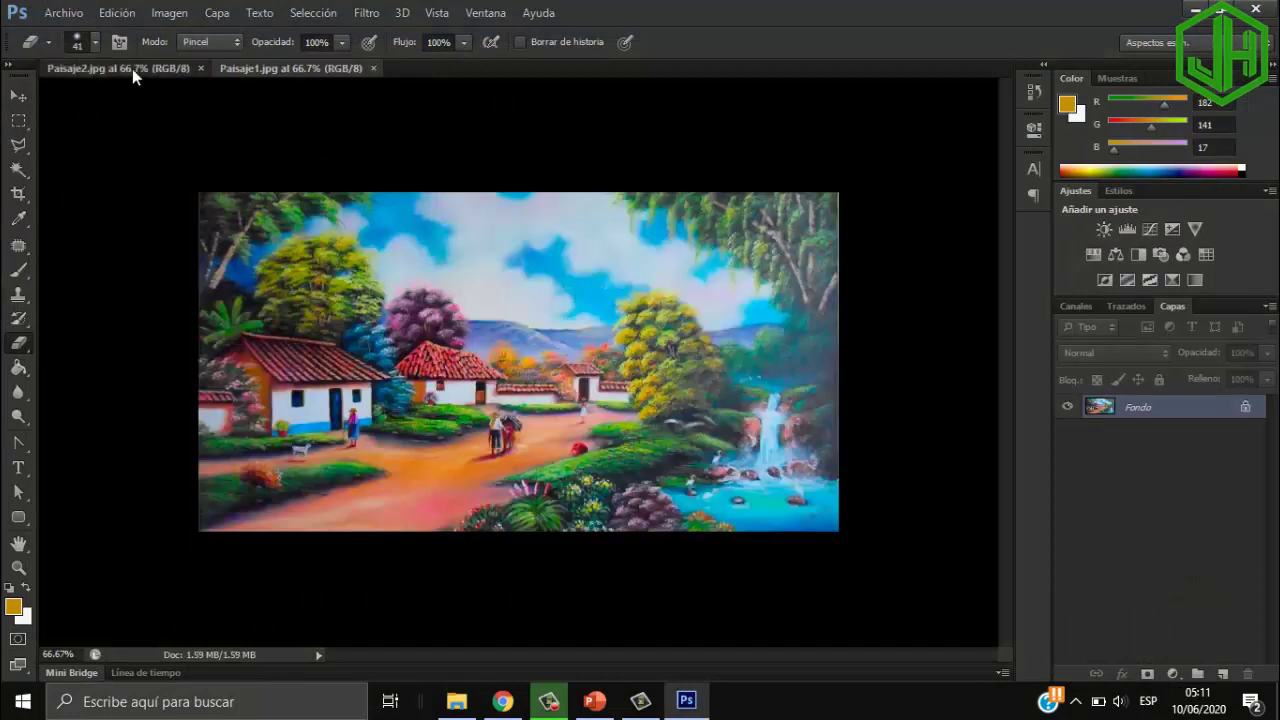
- Tile Paisaje2 and Paisaje1 side by side using Organizar > Vertical de 2 hojas
click(135, 68)
click(290, 70)
click(135, 67)
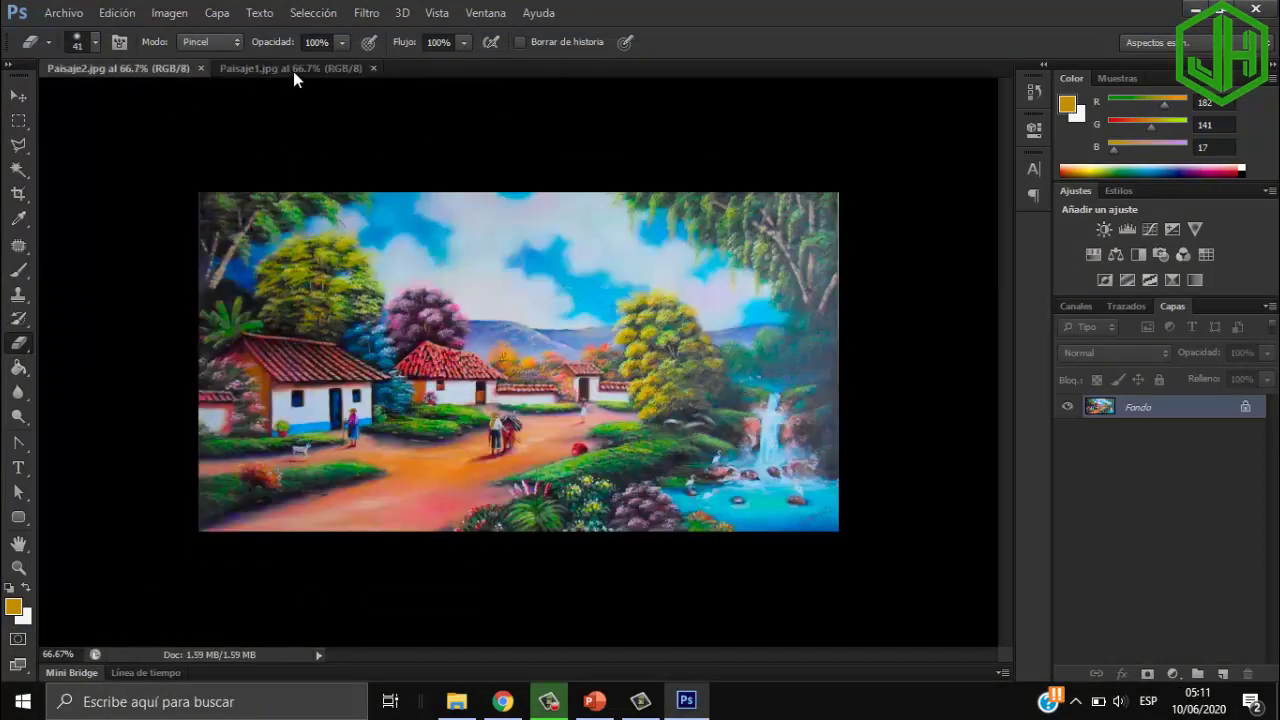
click(292, 70)
click(127, 70)
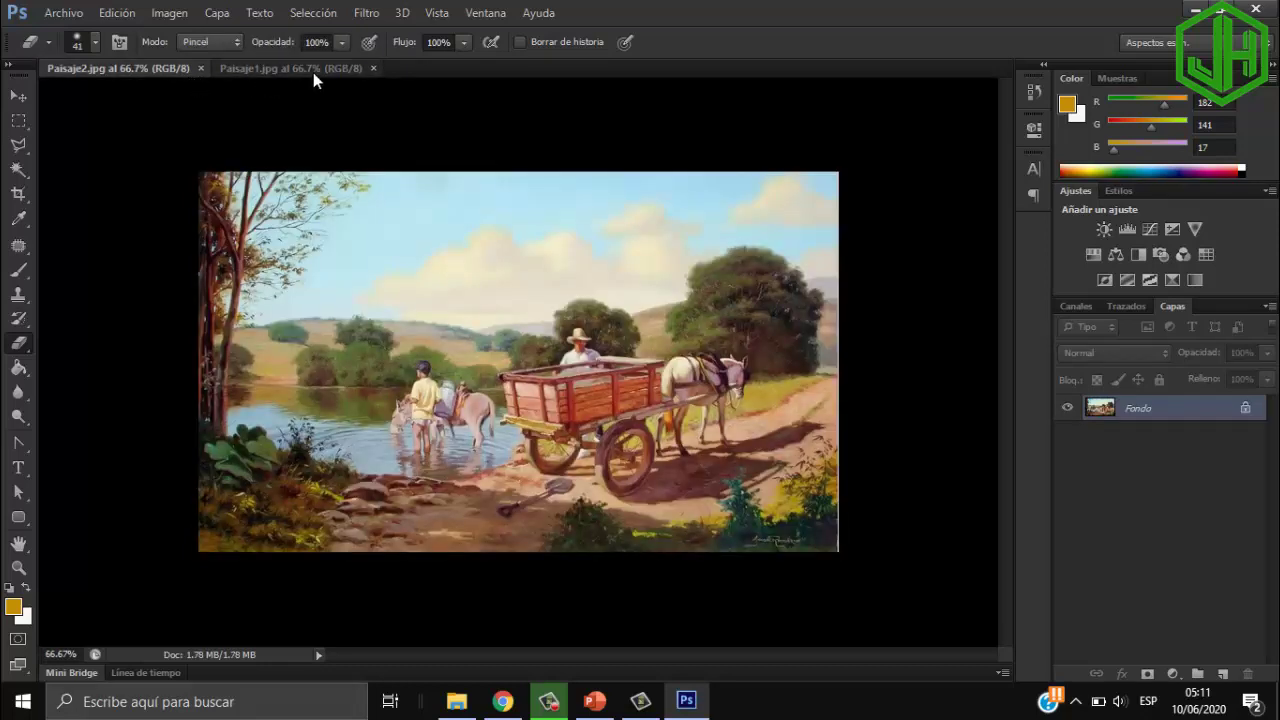
click(486, 13)
mouse_move(540, 34)
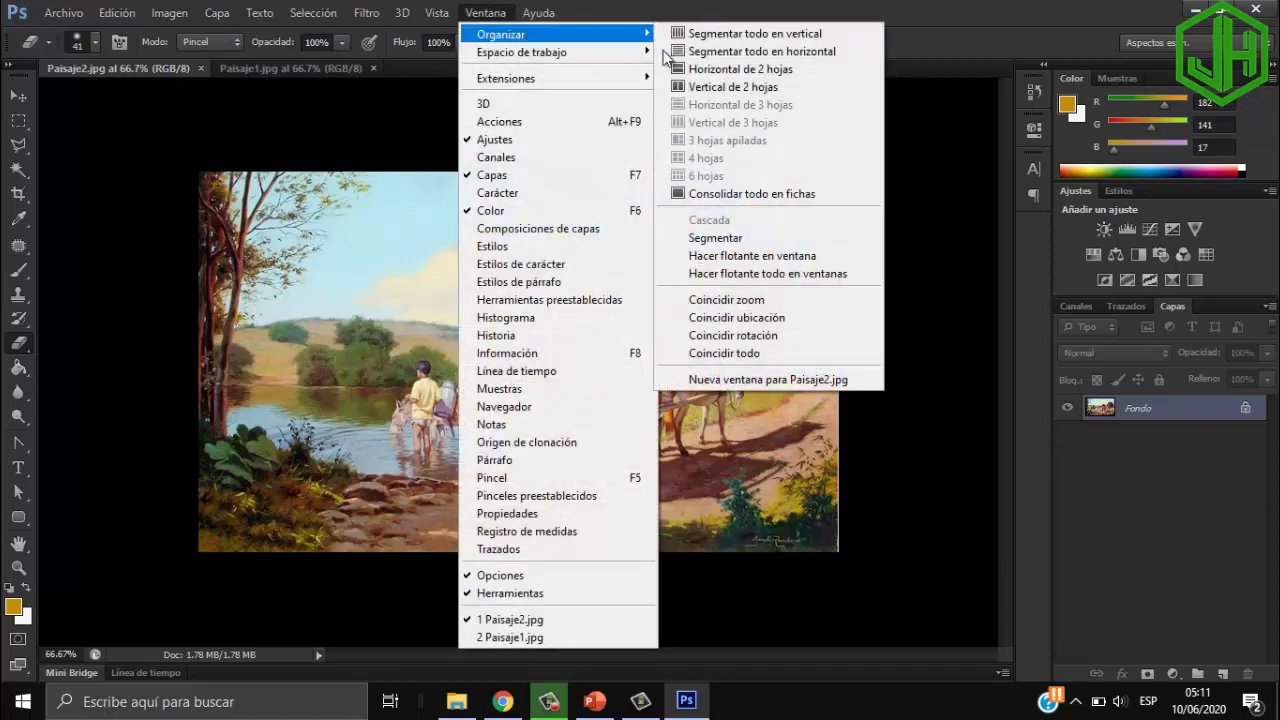
click(740, 86)
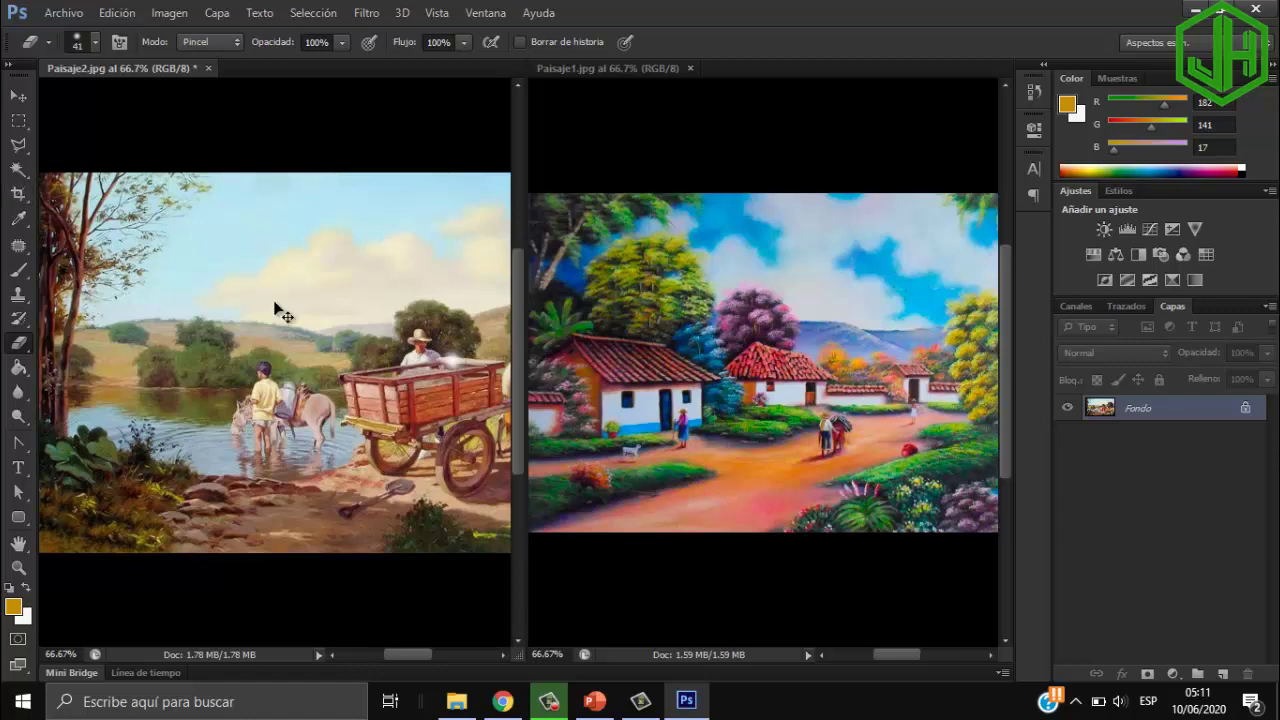
- Select the Move tool and drag the Paisaje1 painting toward Paisaje2
click(24, 97)
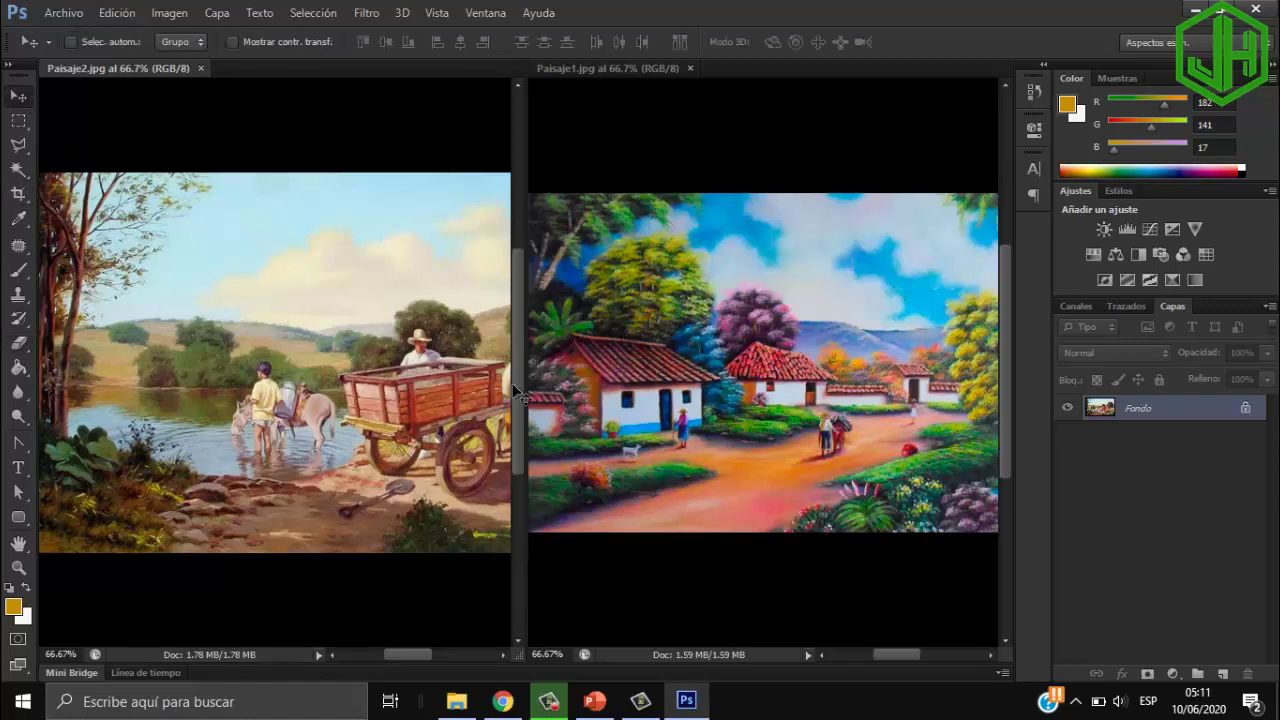
drag(592, 368, 650, 388)
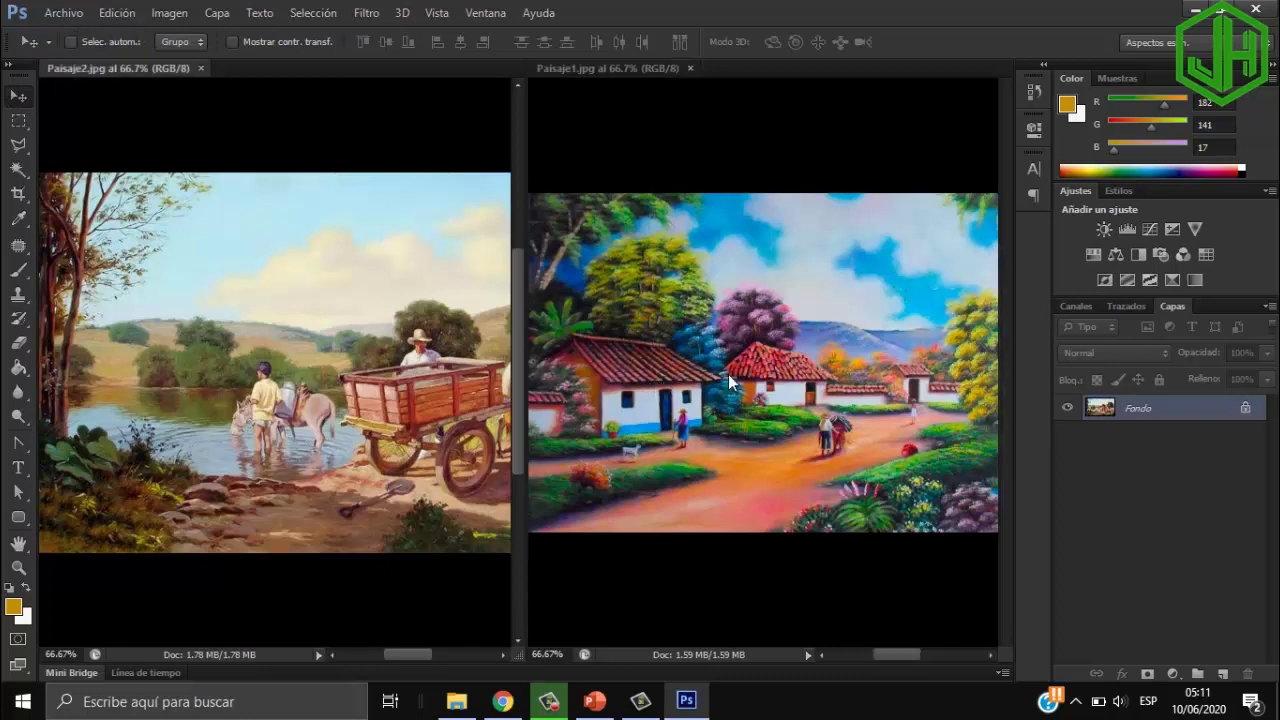
drag(728, 374, 498, 346)
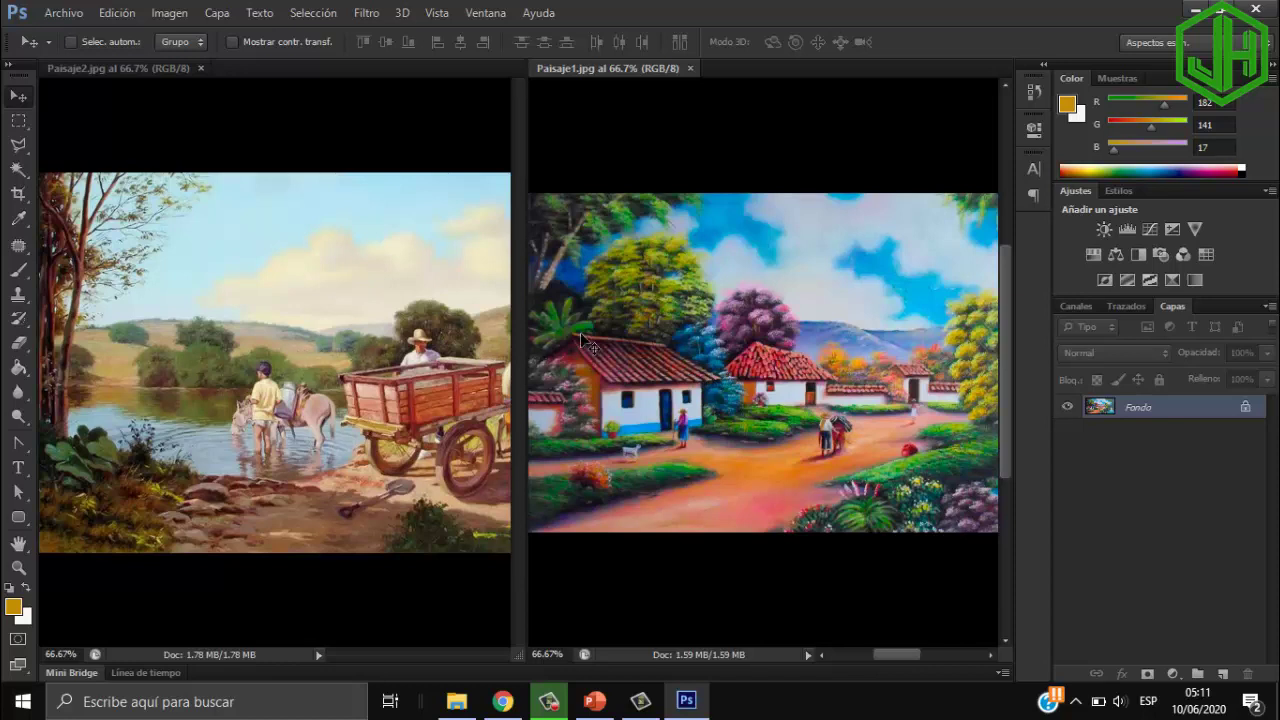
- Copy the village painting into Paisaje2 as Capa 1 and close Paisaje1
drag(586, 338, 311, 313)
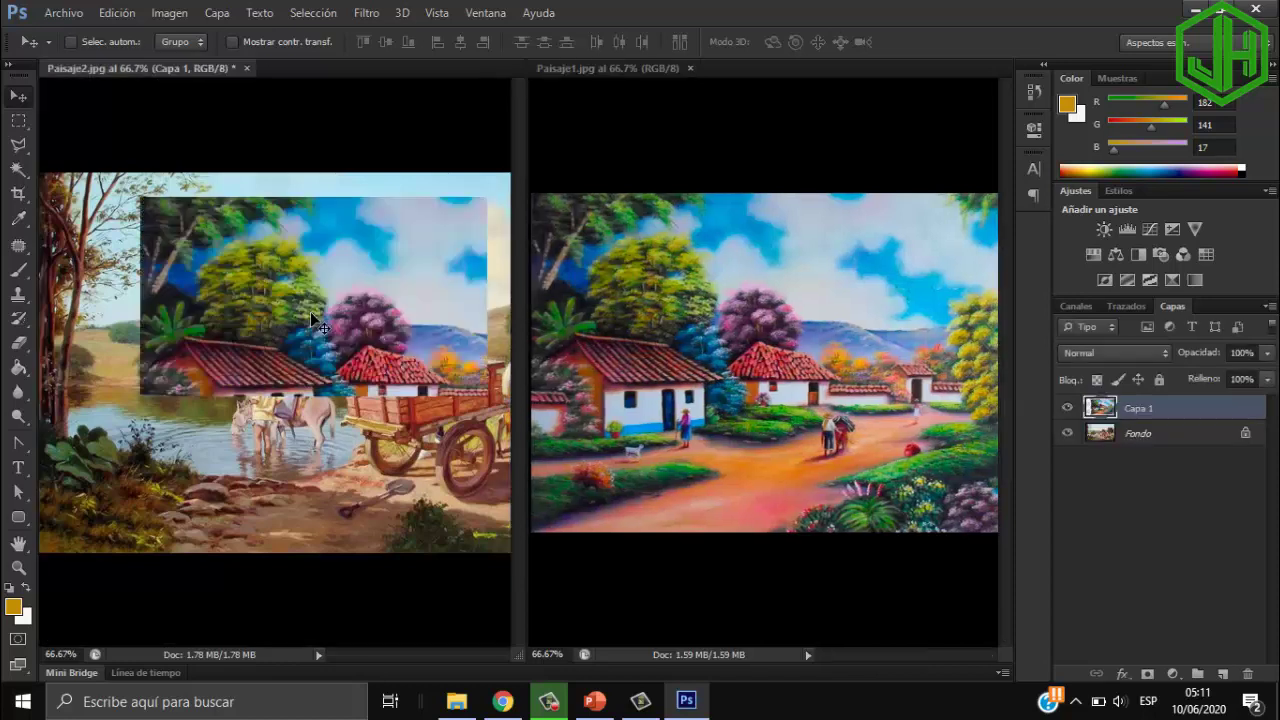
click(690, 68)
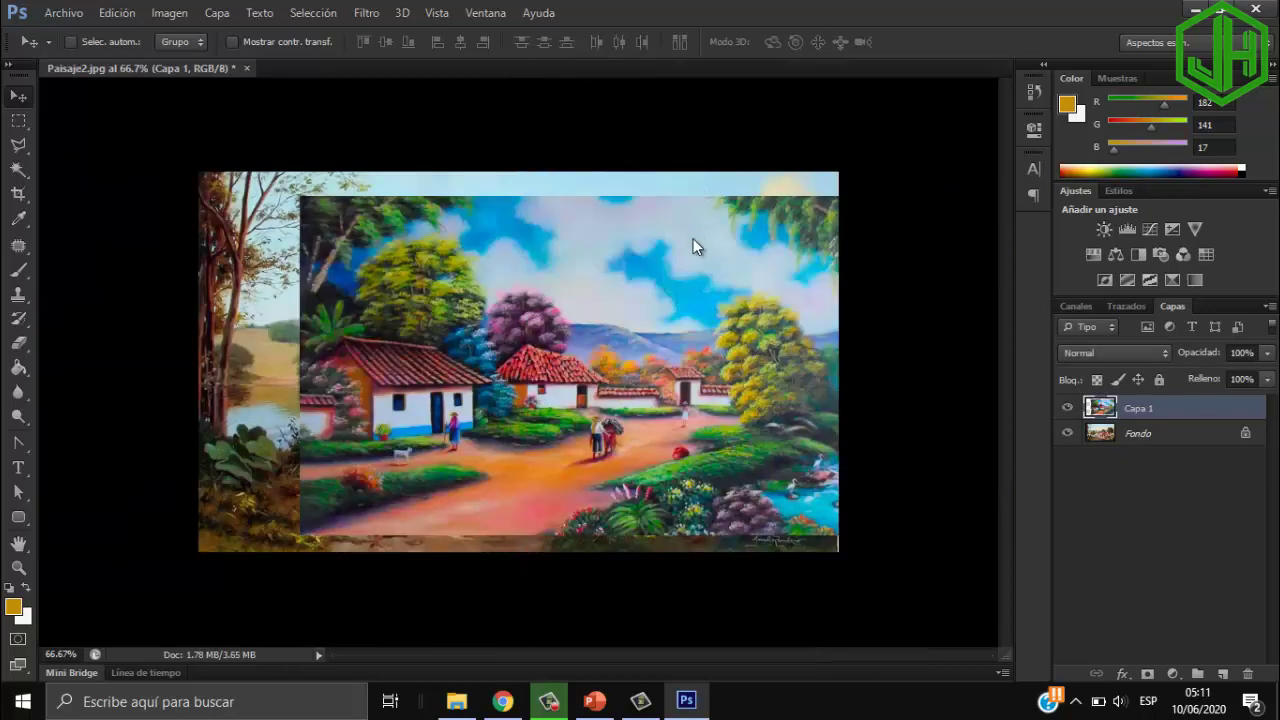
mouse_move(682, 325)
mouse_down()
mouse_move(607, 313)
mouse_move(615, 321)
mouse_up()
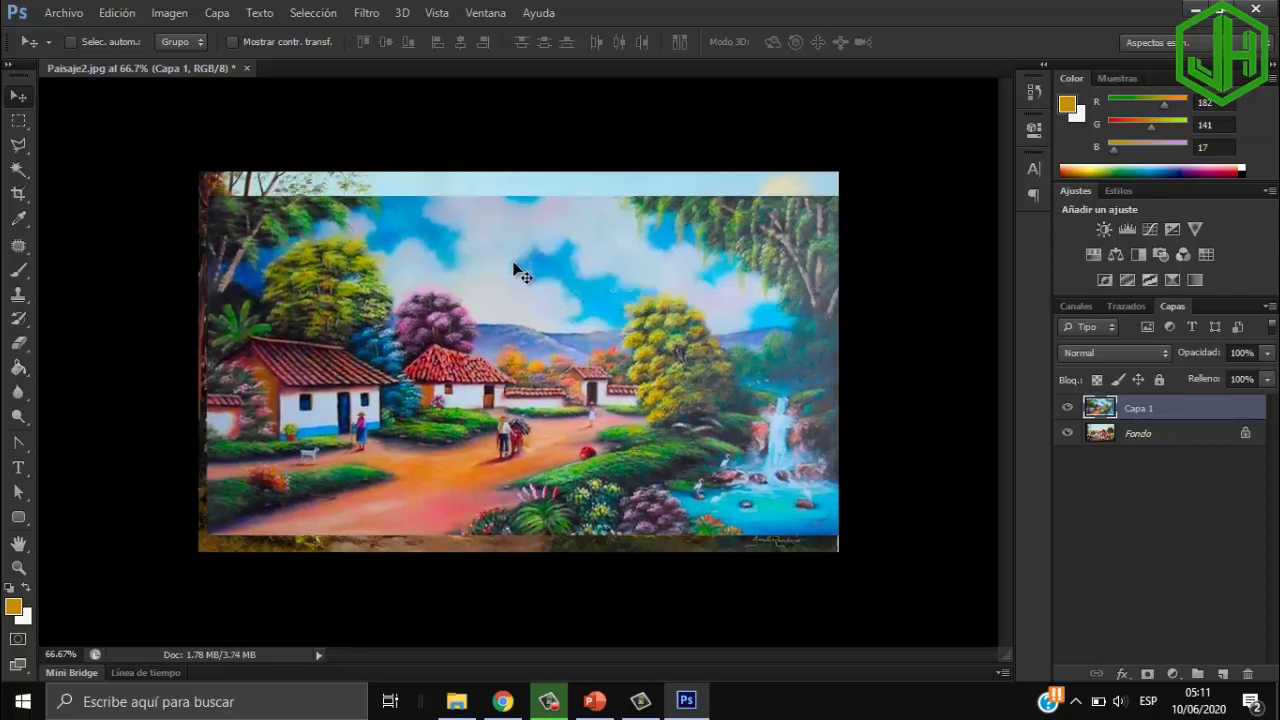
- Free-transform Capa 1 with Ctrl+T so it stretches across the whole canvas
key(ctrl+t)
drag(519, 193, 526, 172)
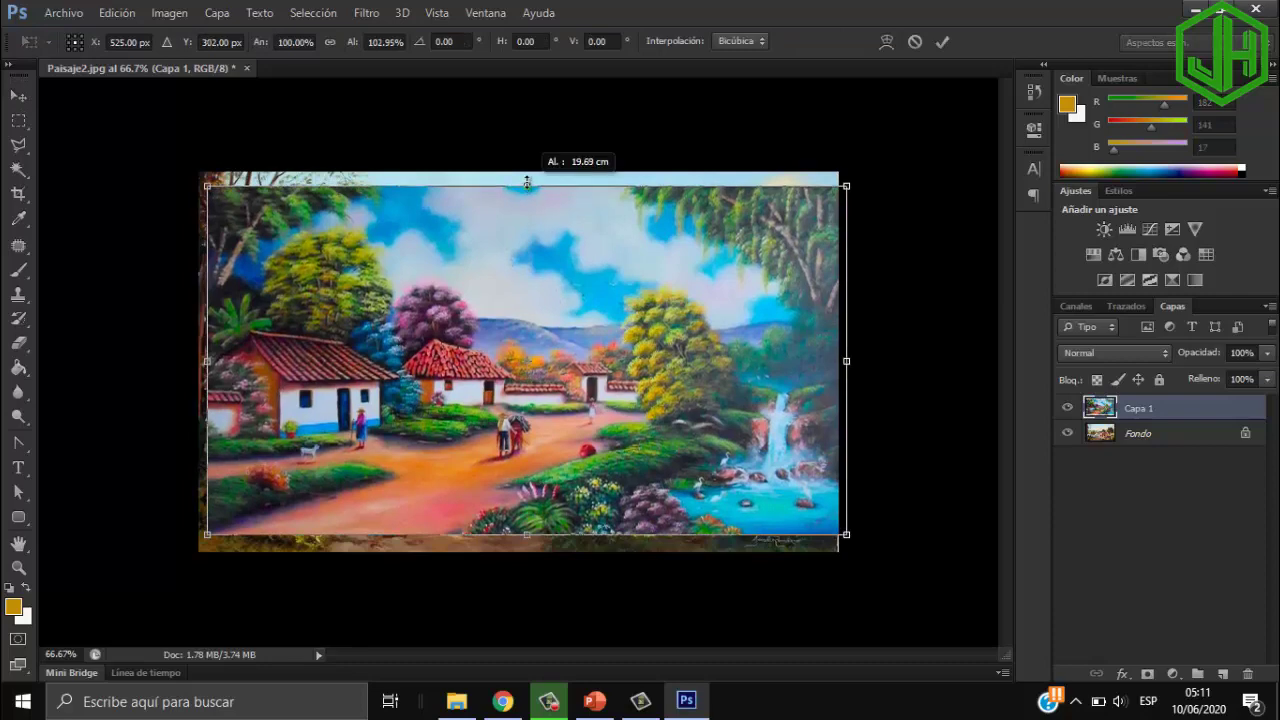
drag(524, 274, 516, 280)
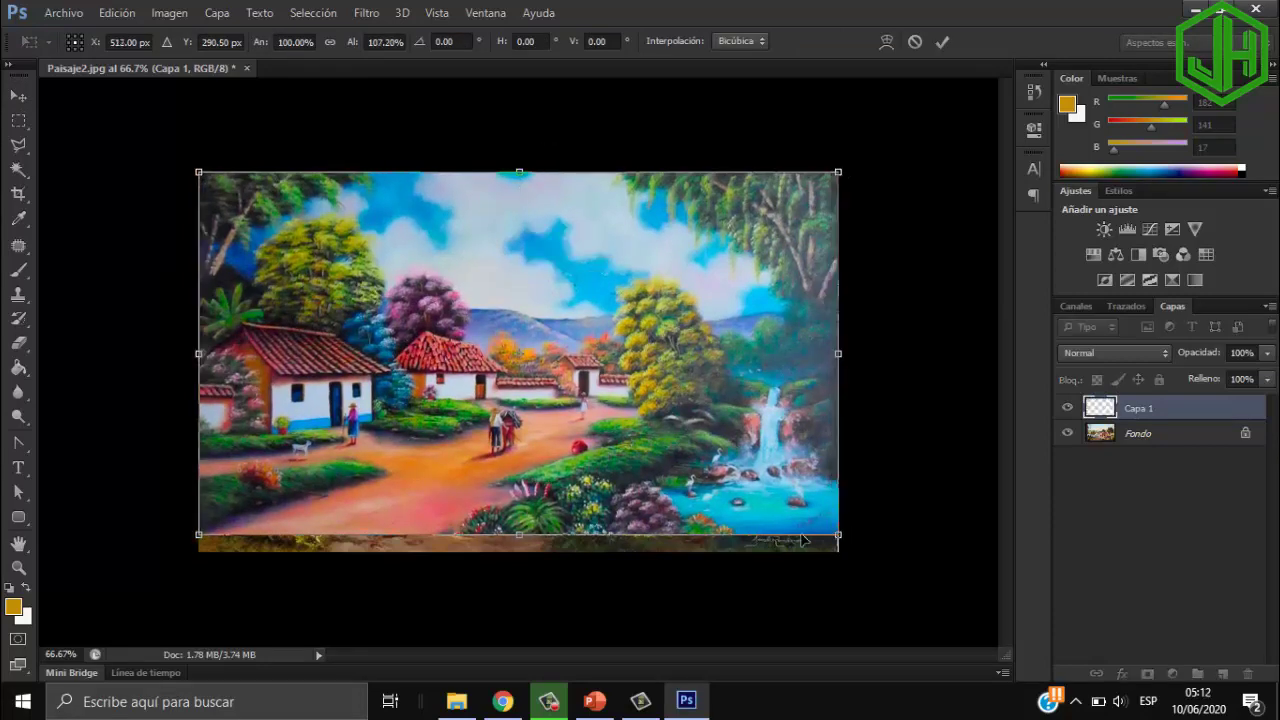
drag(838, 537, 846, 550)
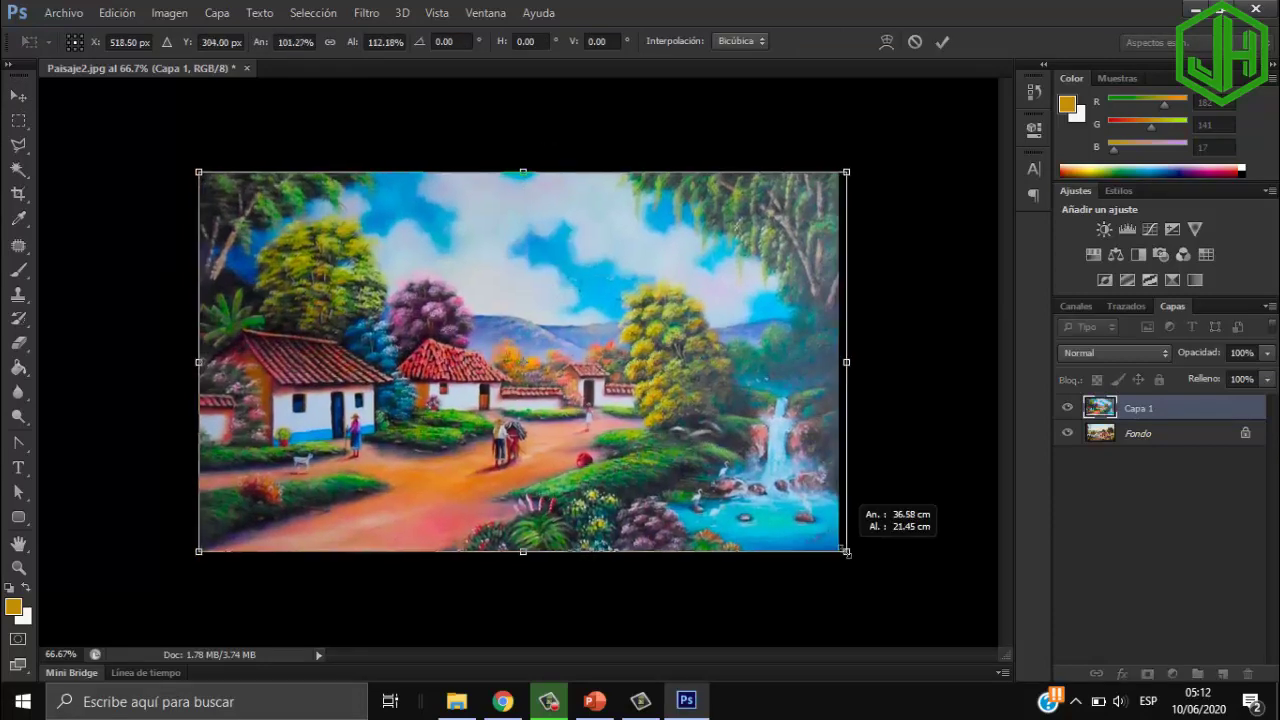
key(Return)
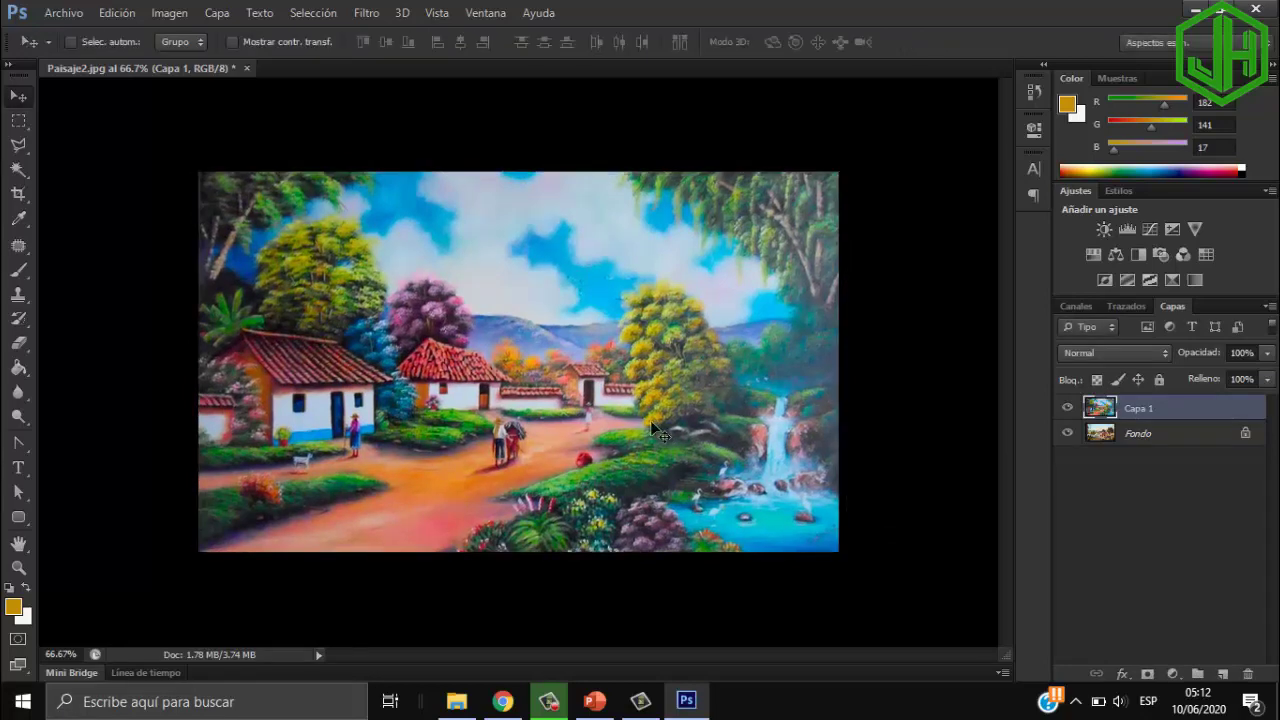
drag(650, 420, 651, 421)
- Add a white Descubrir todas layer mask to Capa 1
click(228, 16)
mouse_move(257, 219)
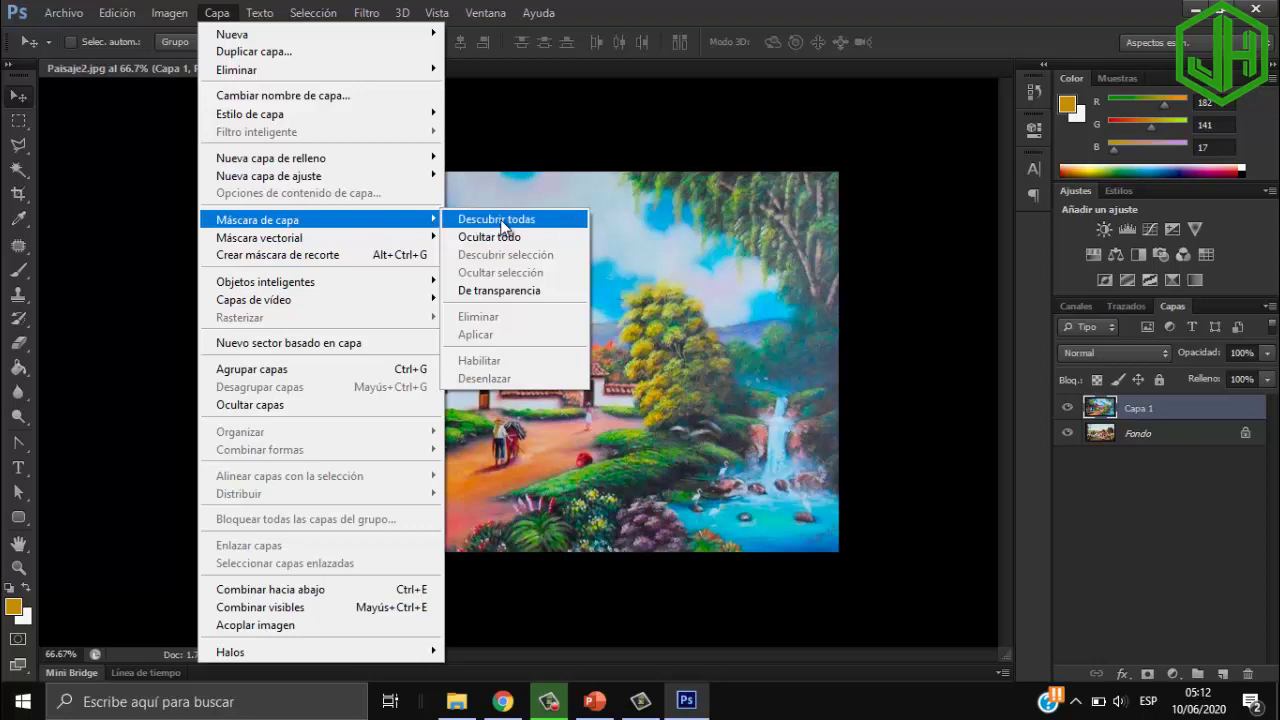
click(500, 219)
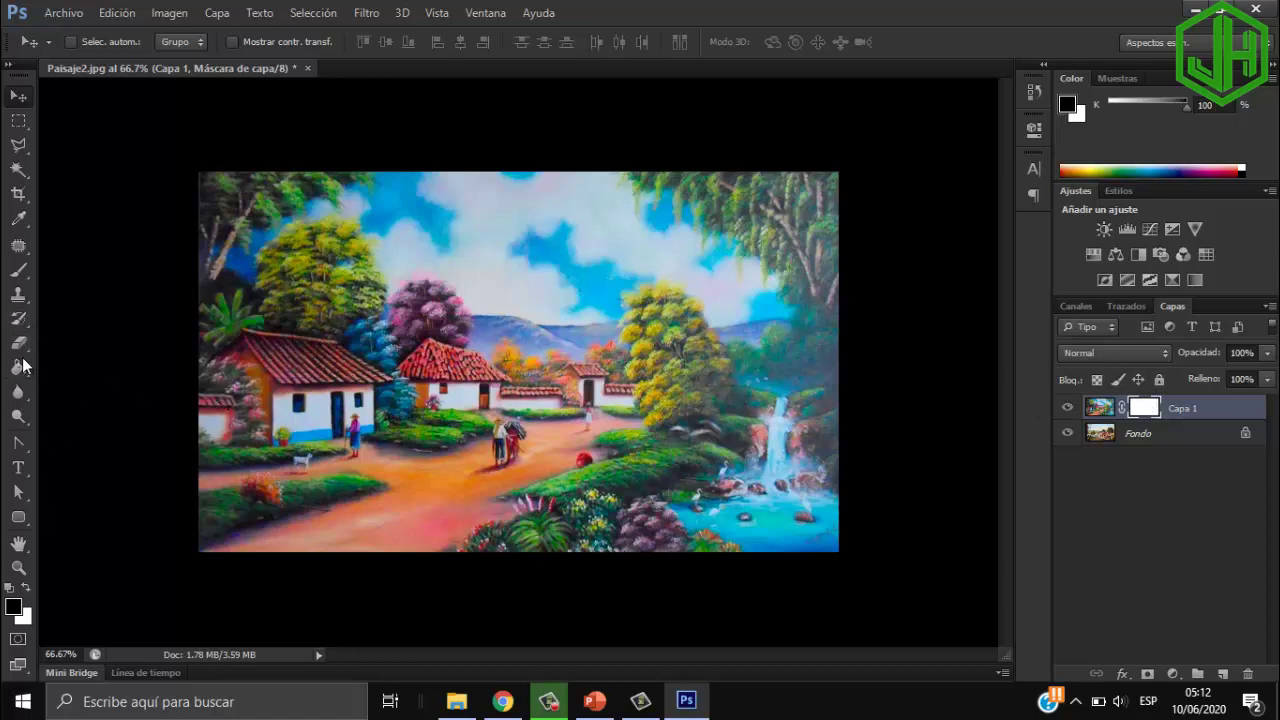
click(22, 366)
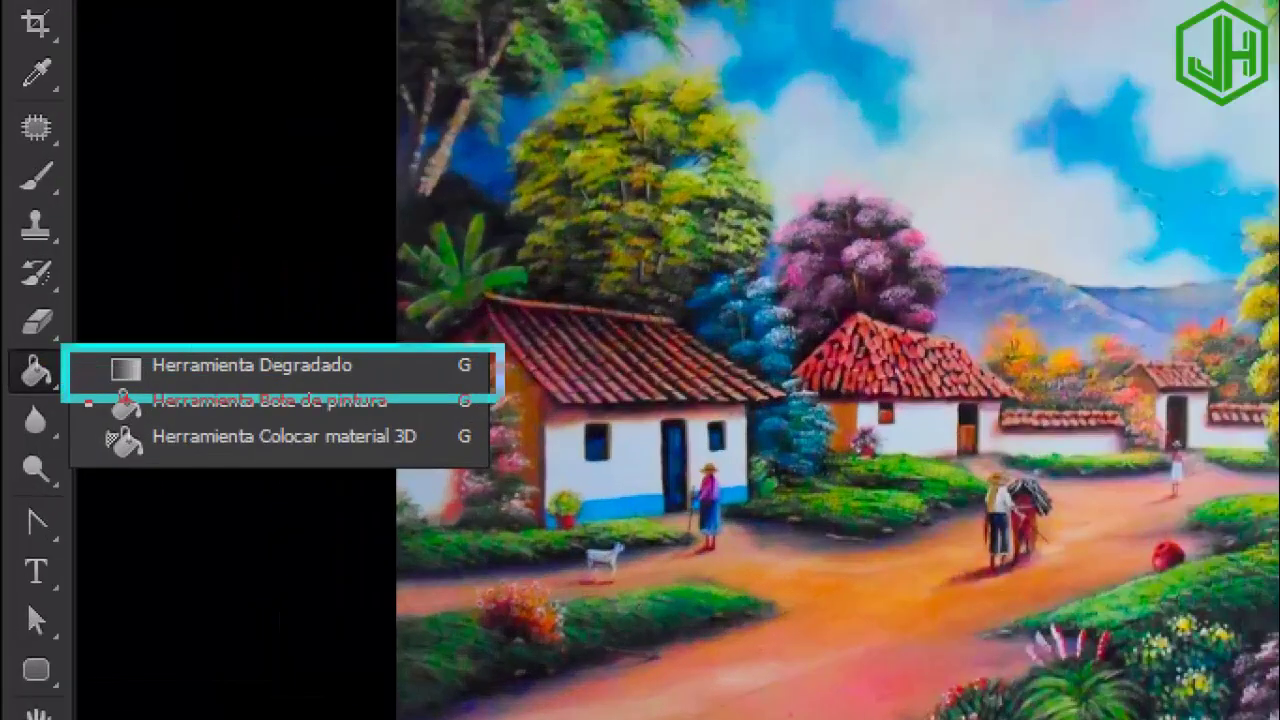
- Choose the Gradient tool and set the black-to-white foreground/background gradient preset
key(super)
key(Escape)
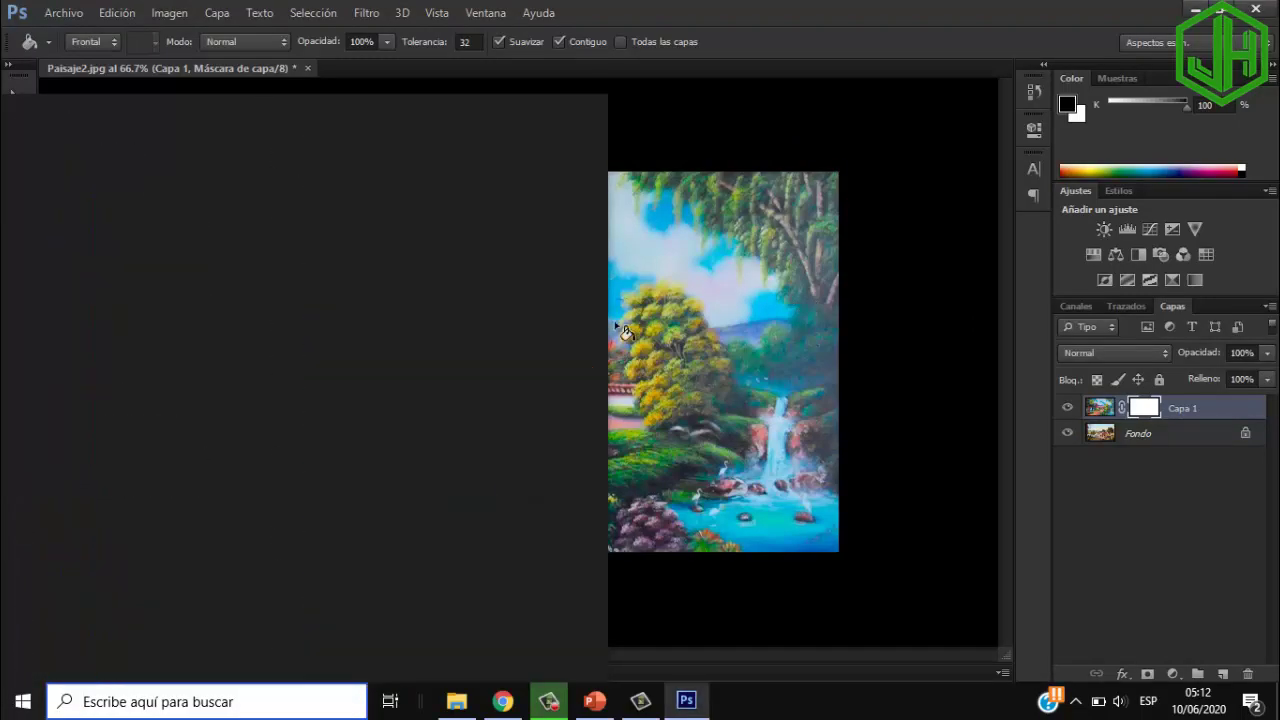
right_click(20, 368)
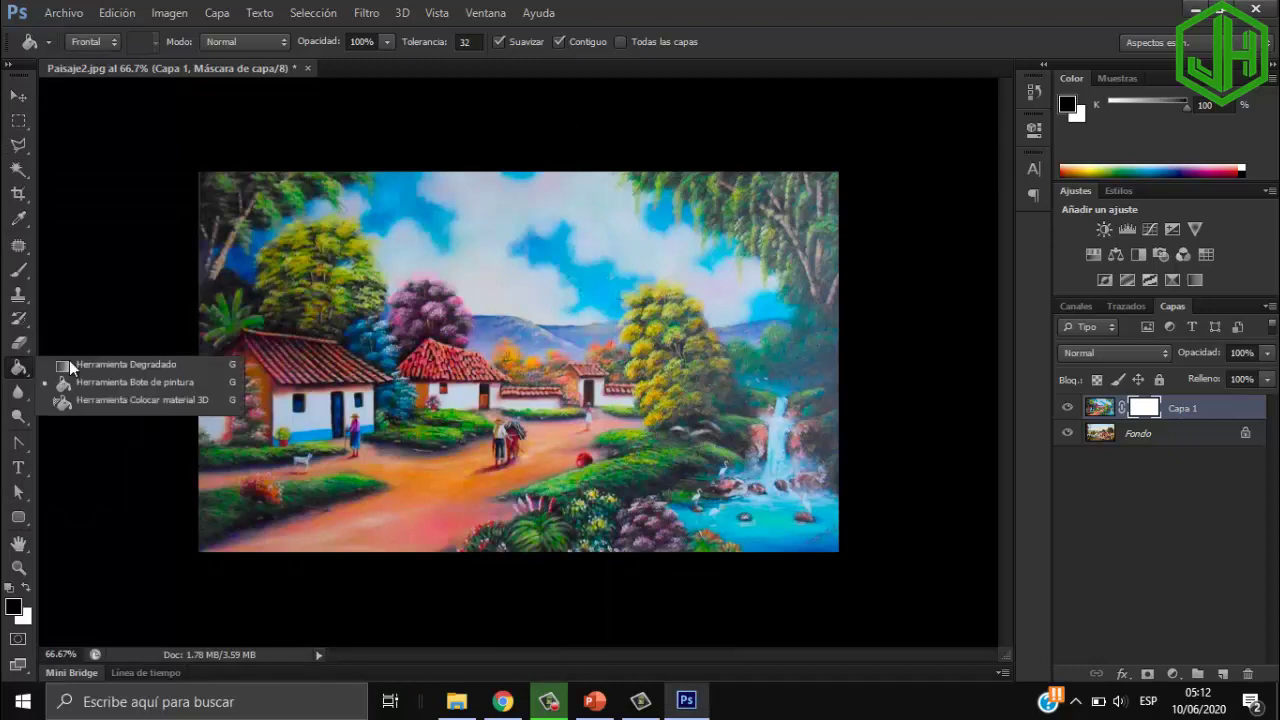
click(99, 362)
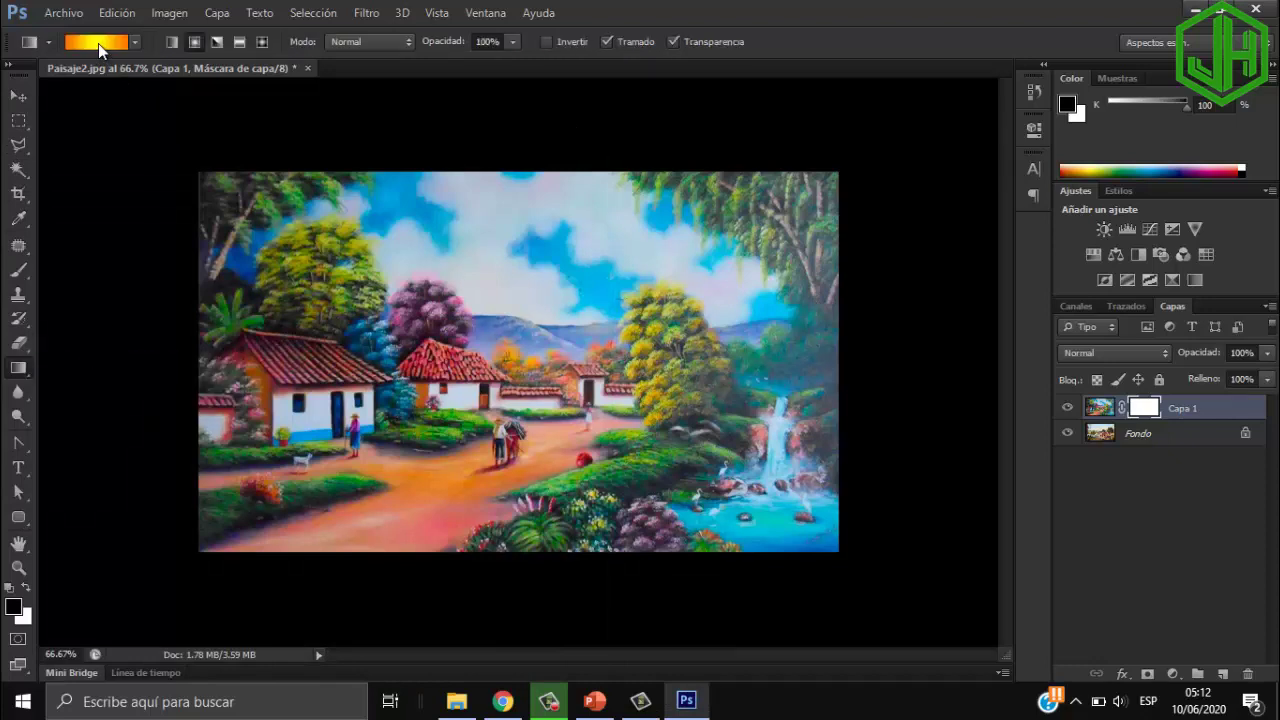
click(96, 43)
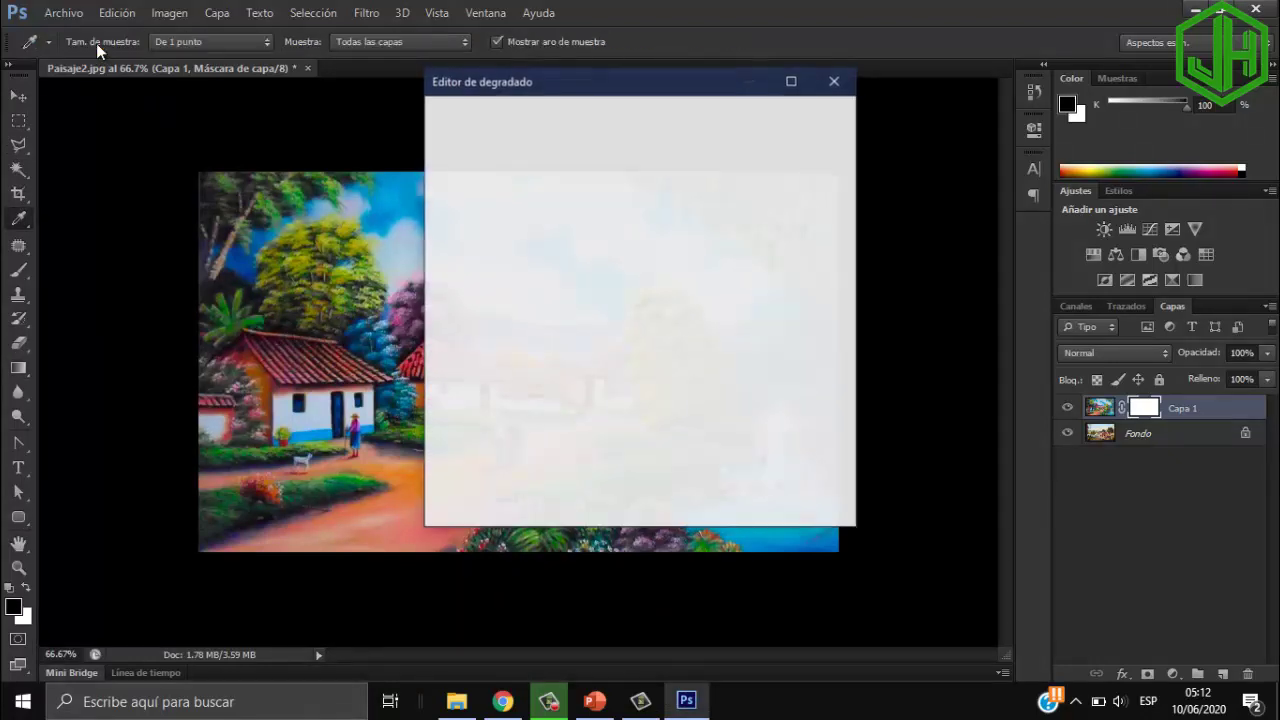
click(455, 145)
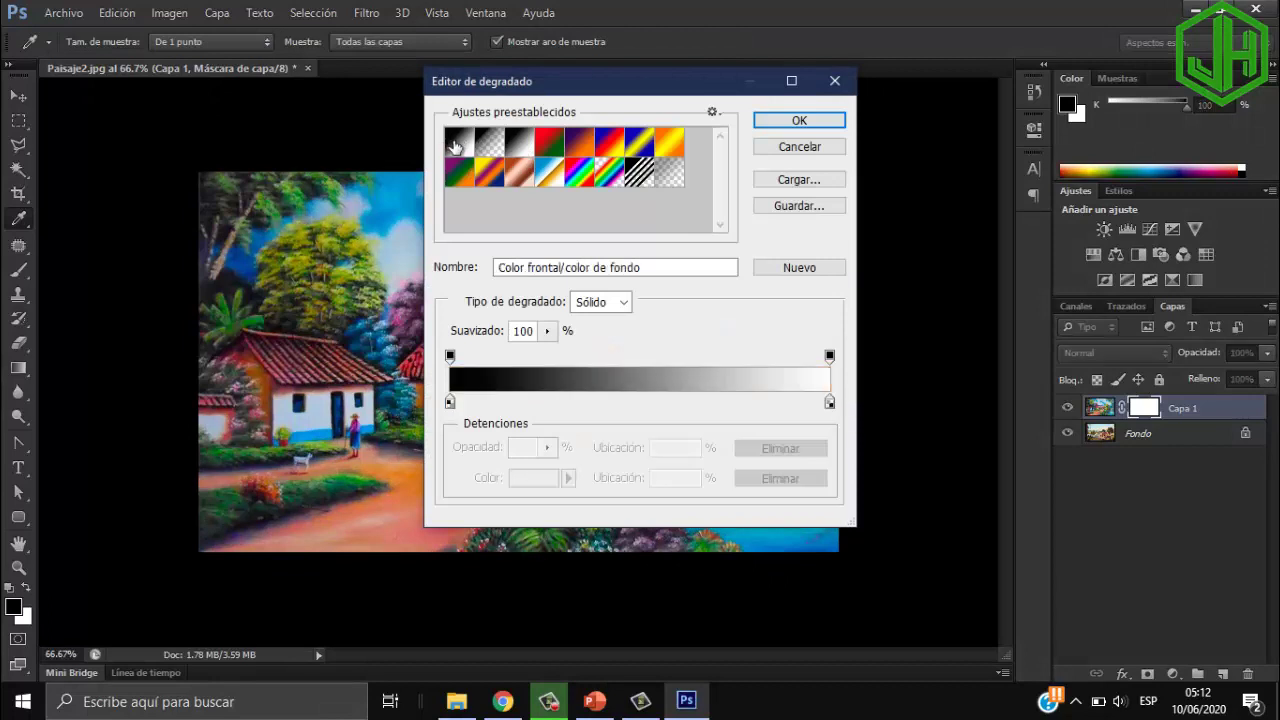
click(799, 121)
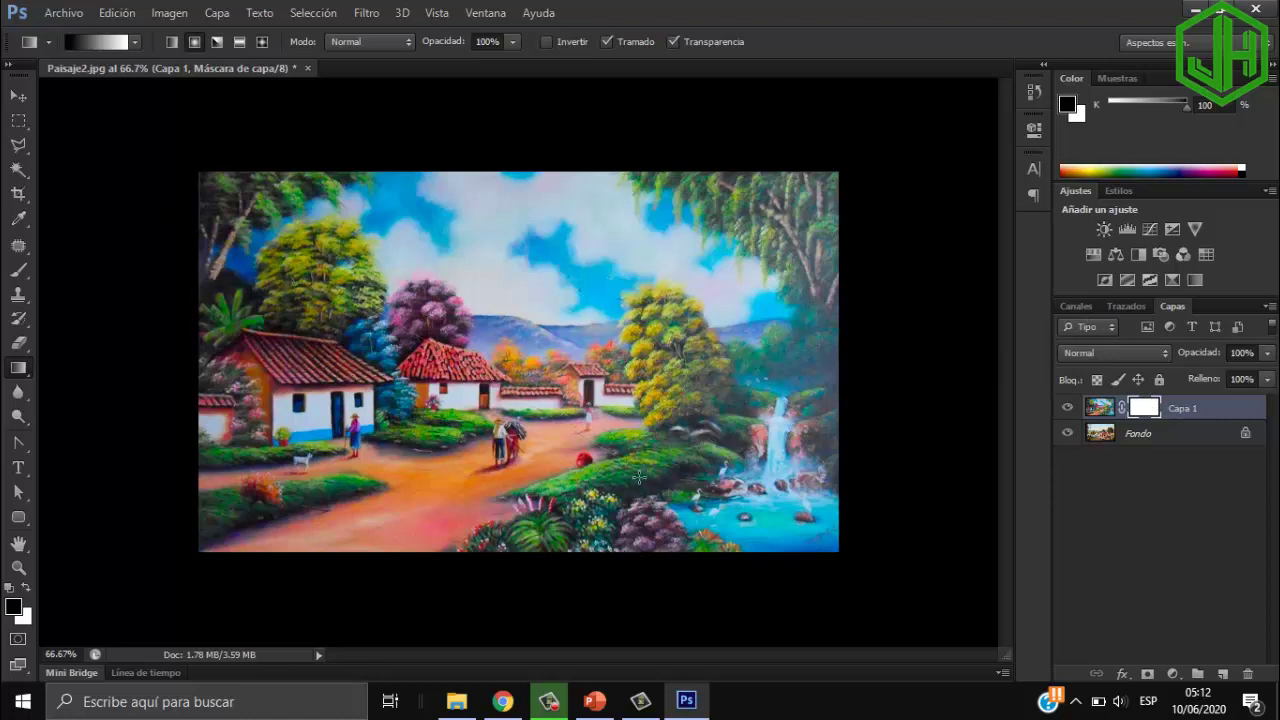
- Drag several trial gradients across Capa 1's mask to test different blends
drag(330, 400, 638, 477)
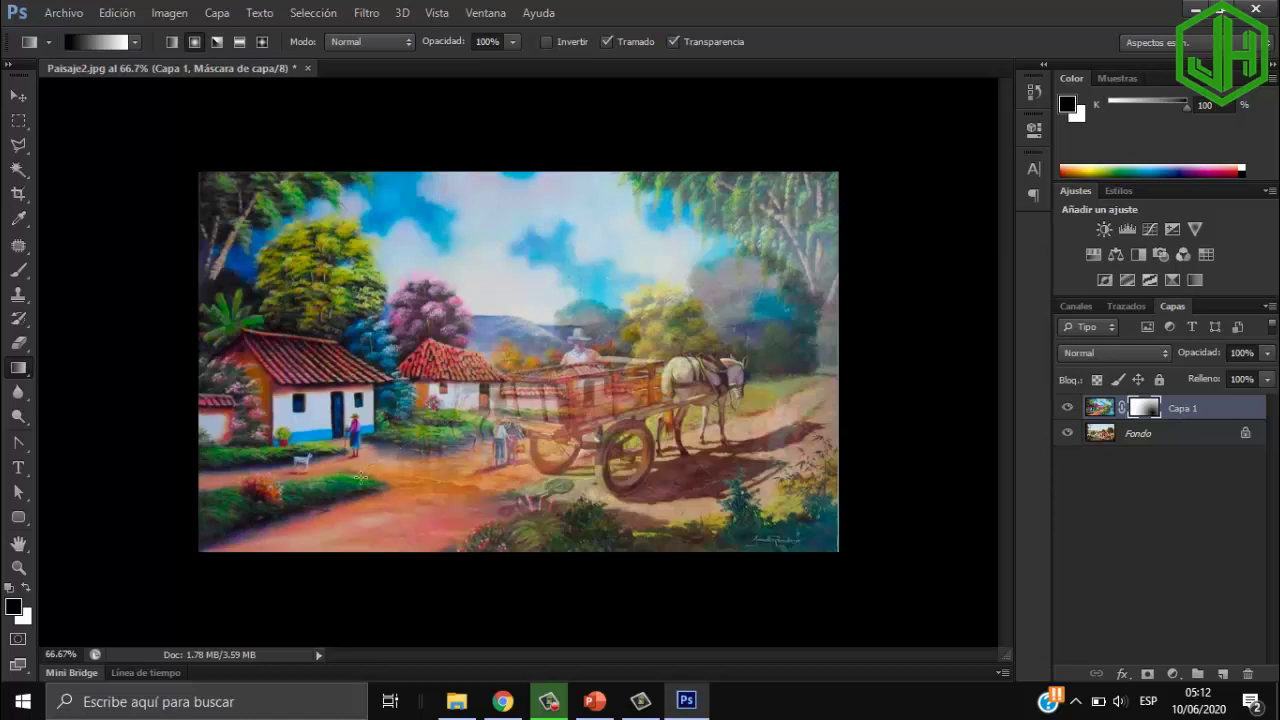
drag(580, 352, 366, 475)
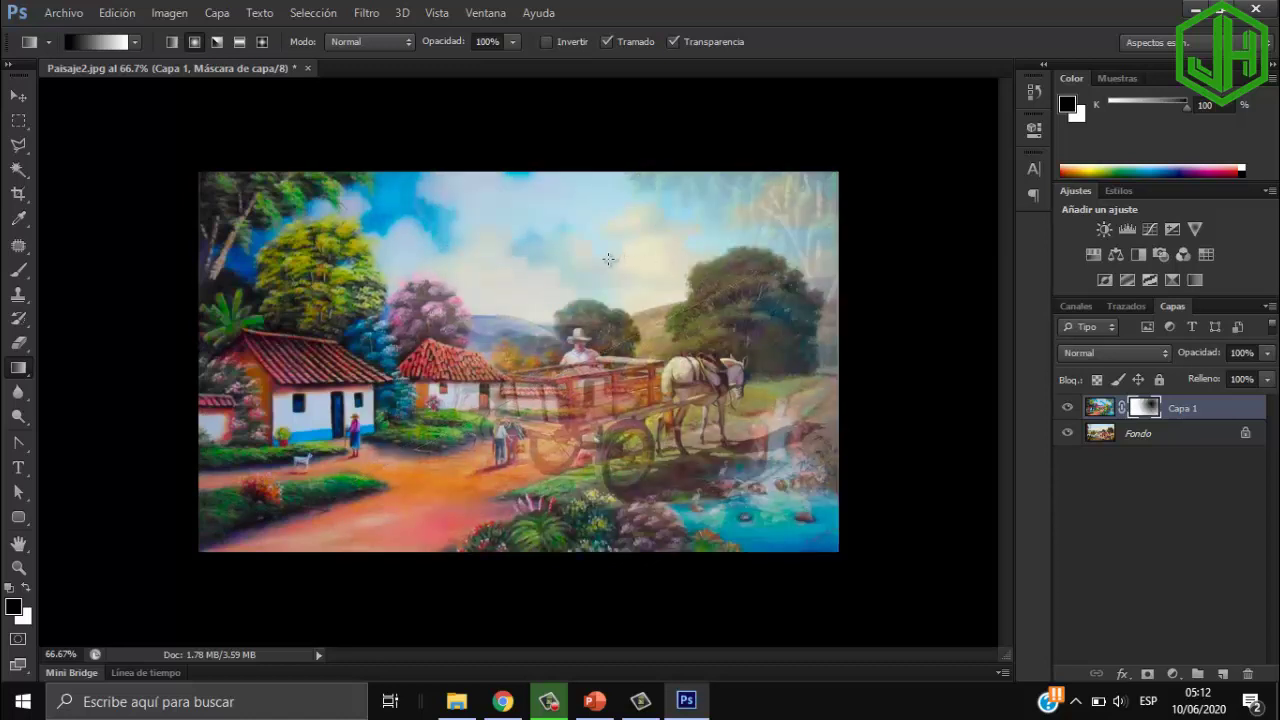
drag(720, 270, 440, 233)
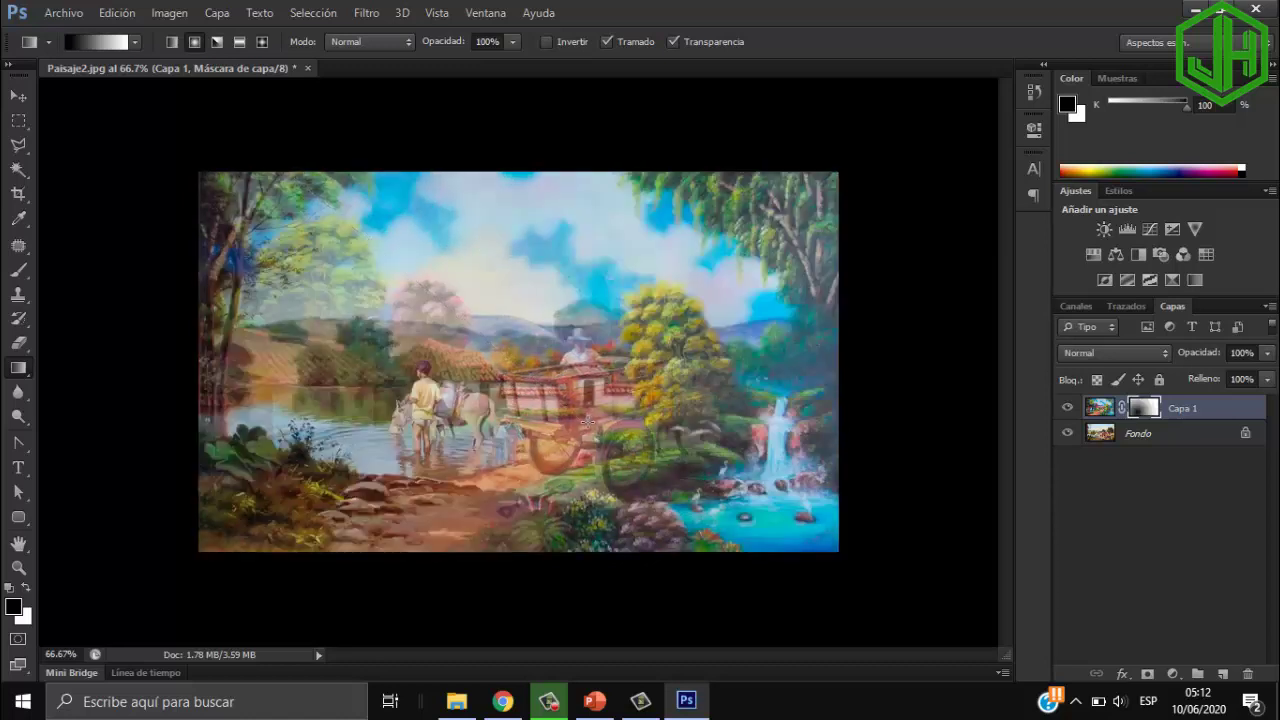
drag(295, 180, 588, 420)
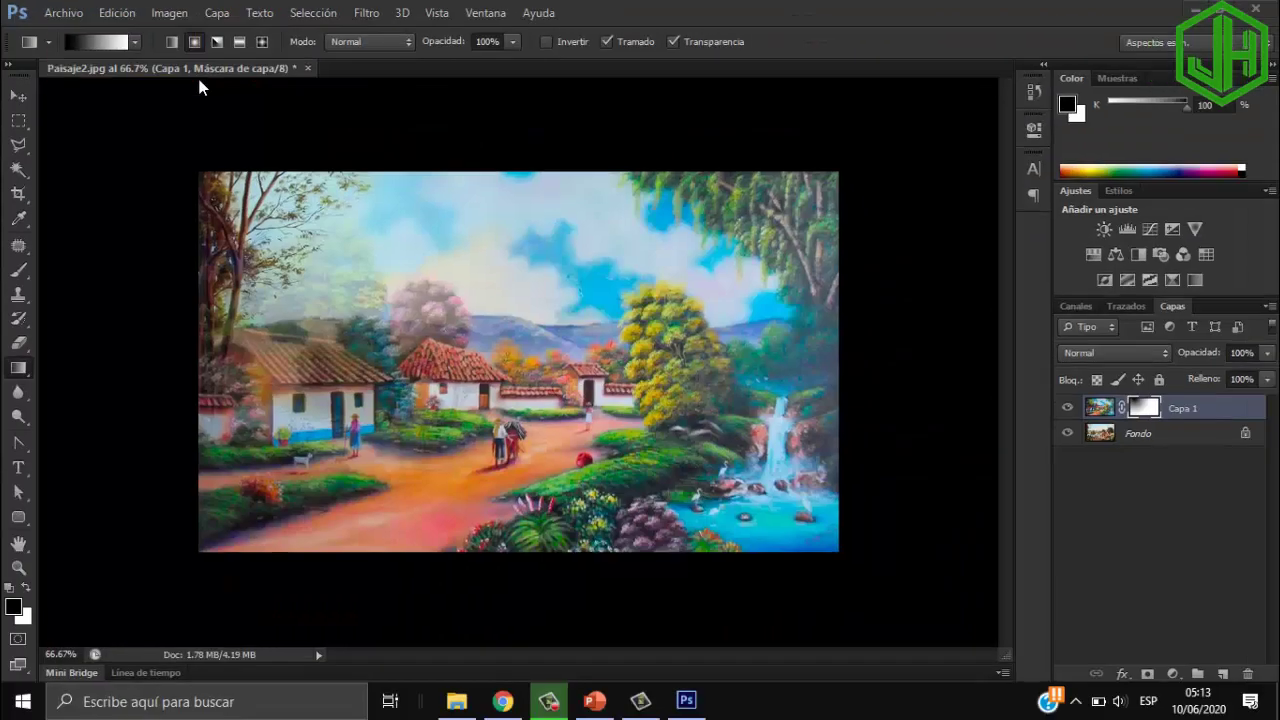
key(super)
click(708, 169)
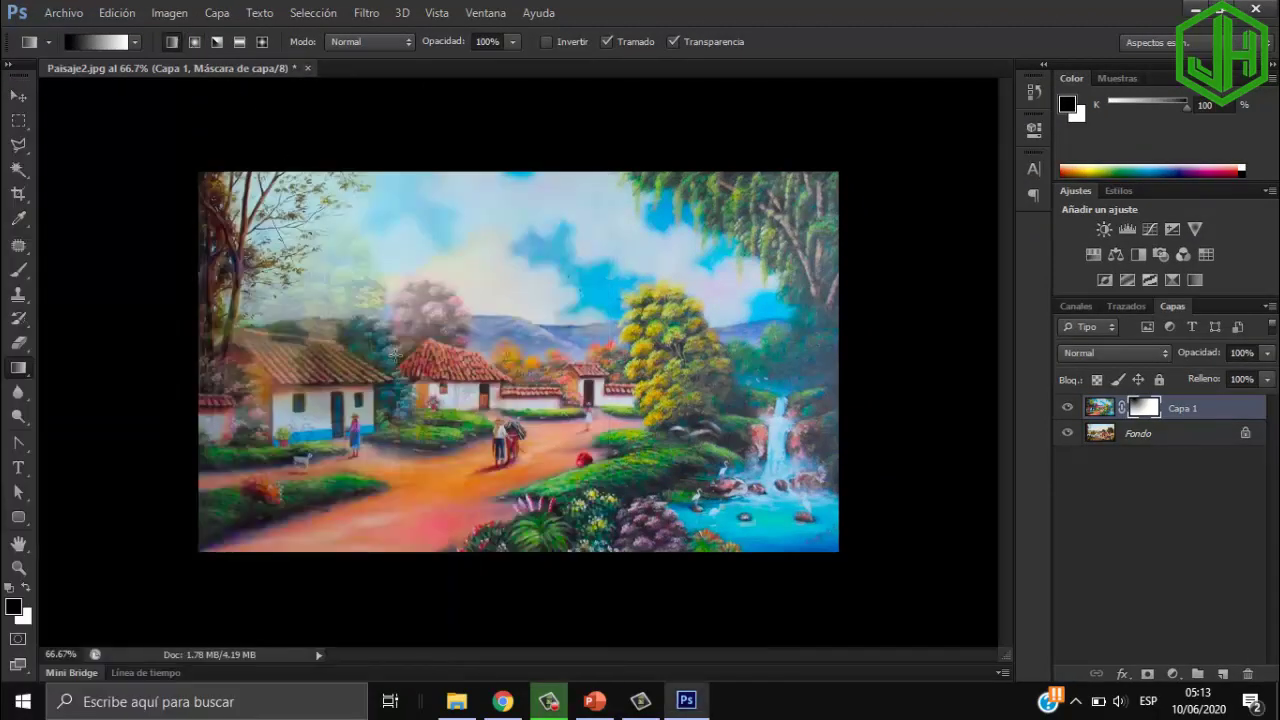
- Redraw the mask gradient right-to-left so the cart scene covers most of the canvas
drag(266, 201, 446, 338)
drag(543, 403, 818, 368)
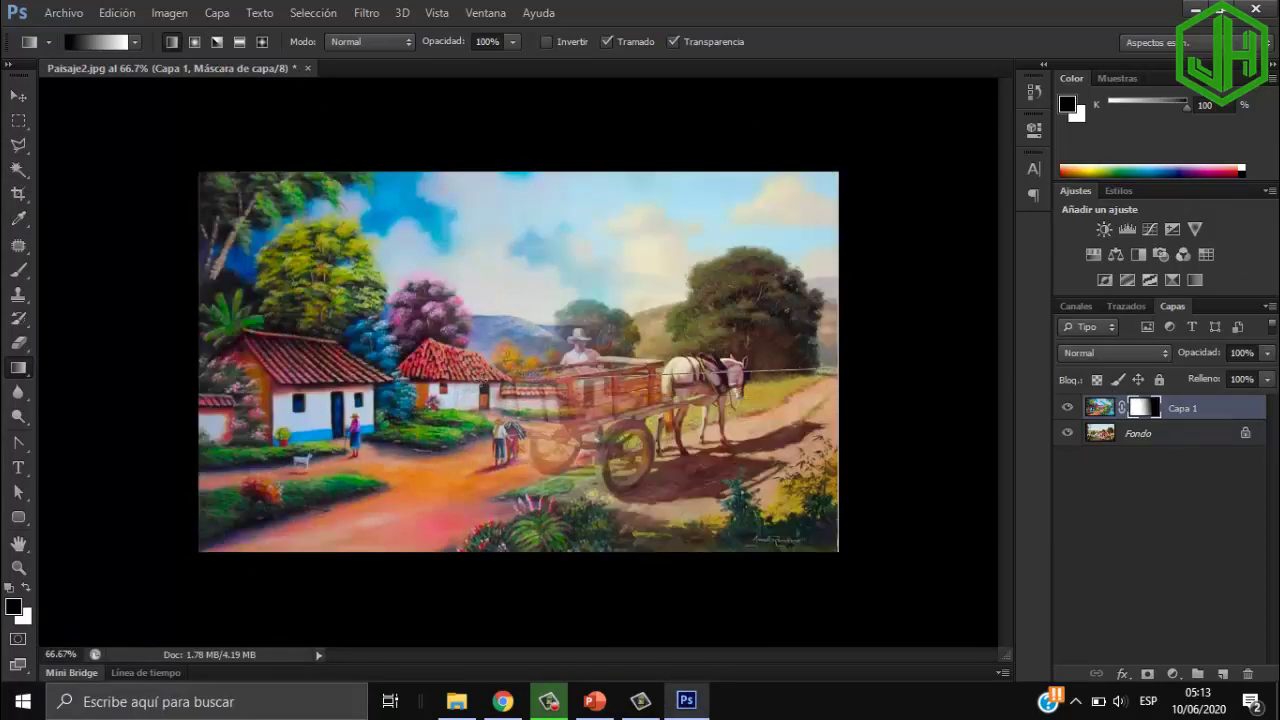
drag(810, 372, 440, 380)
drag(166, 344, 531, 367)
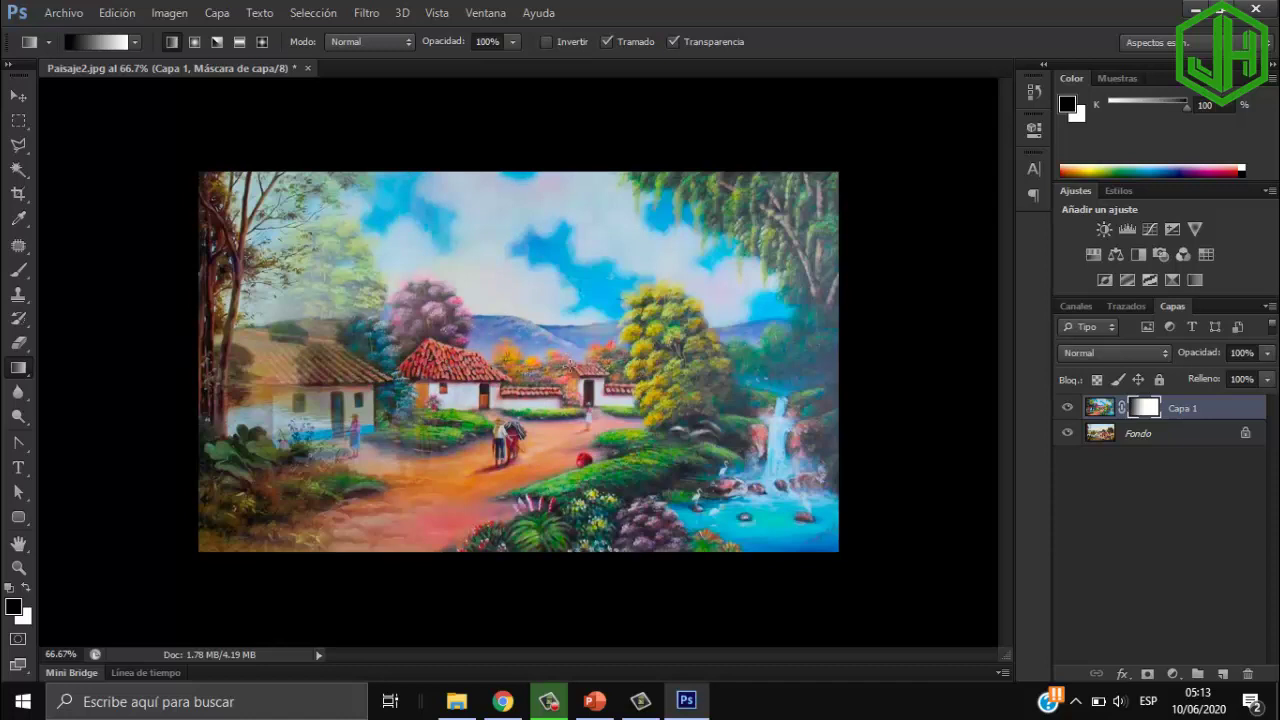
drag(569, 366, 153, 347)
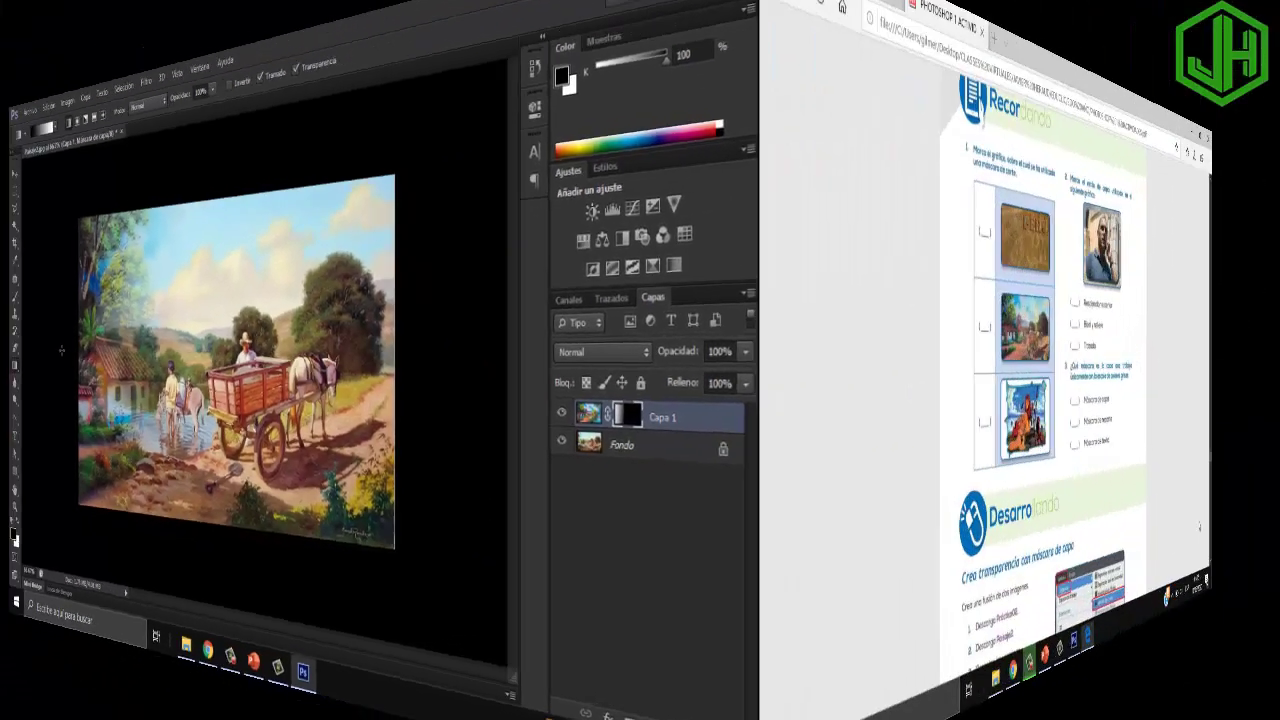
- Scroll through the PDF's Sesión 5 'Crea transparencia con máscara de capa' exercise pages
scroll(1100, 565, up, 3)
scroll(1095, 545, down, 3)
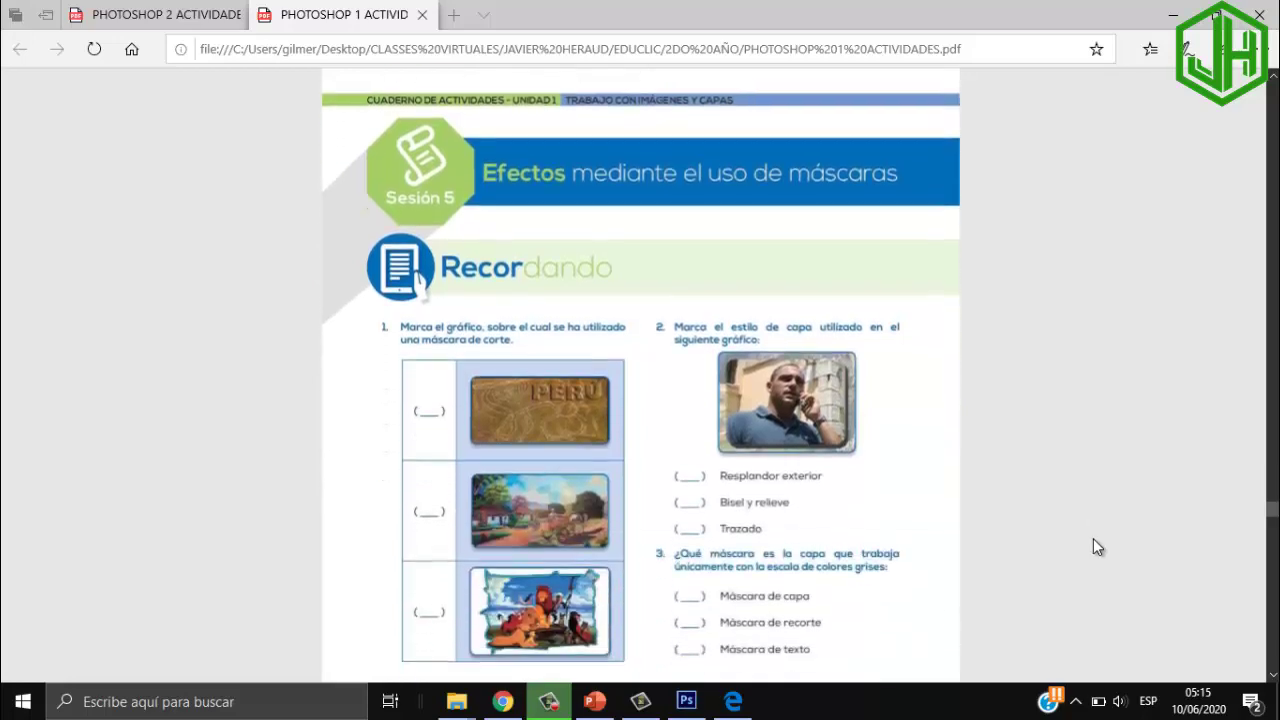
scroll(835, 340, down, 3)
scroll(831, 340, down, 1)
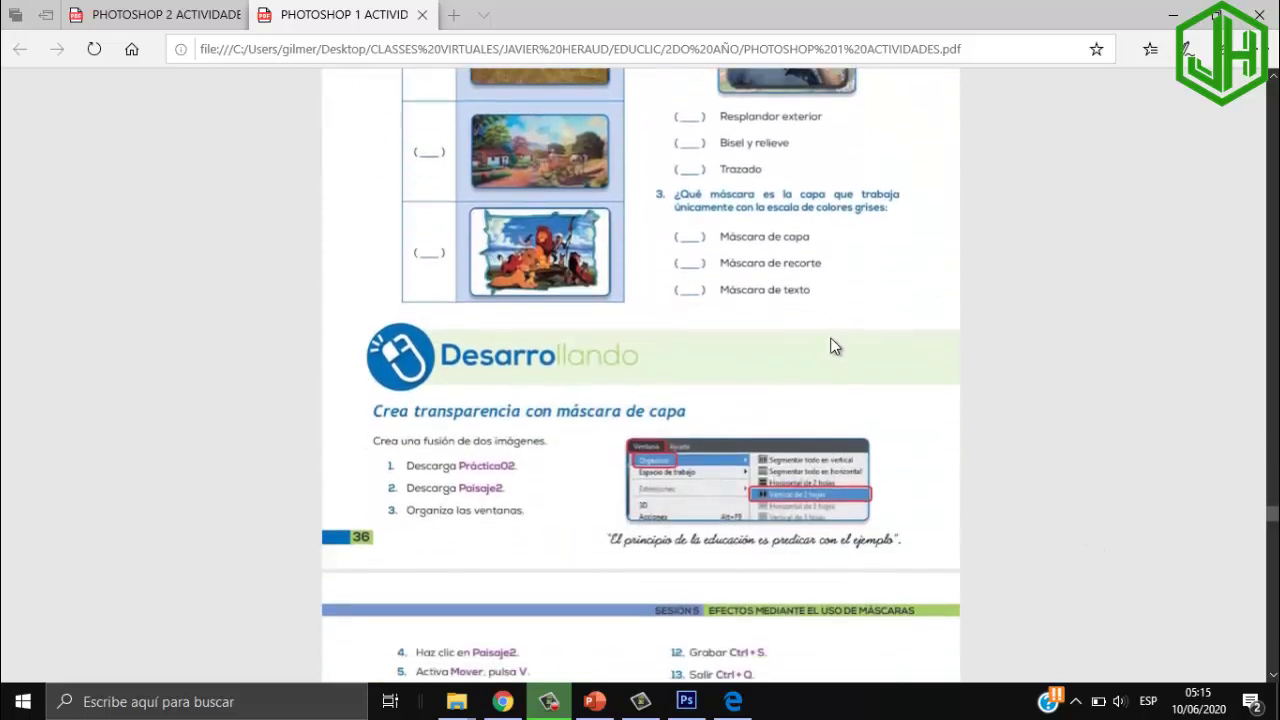
scroll(831, 340, down, 5)
scroll(833, 341, down, 3)
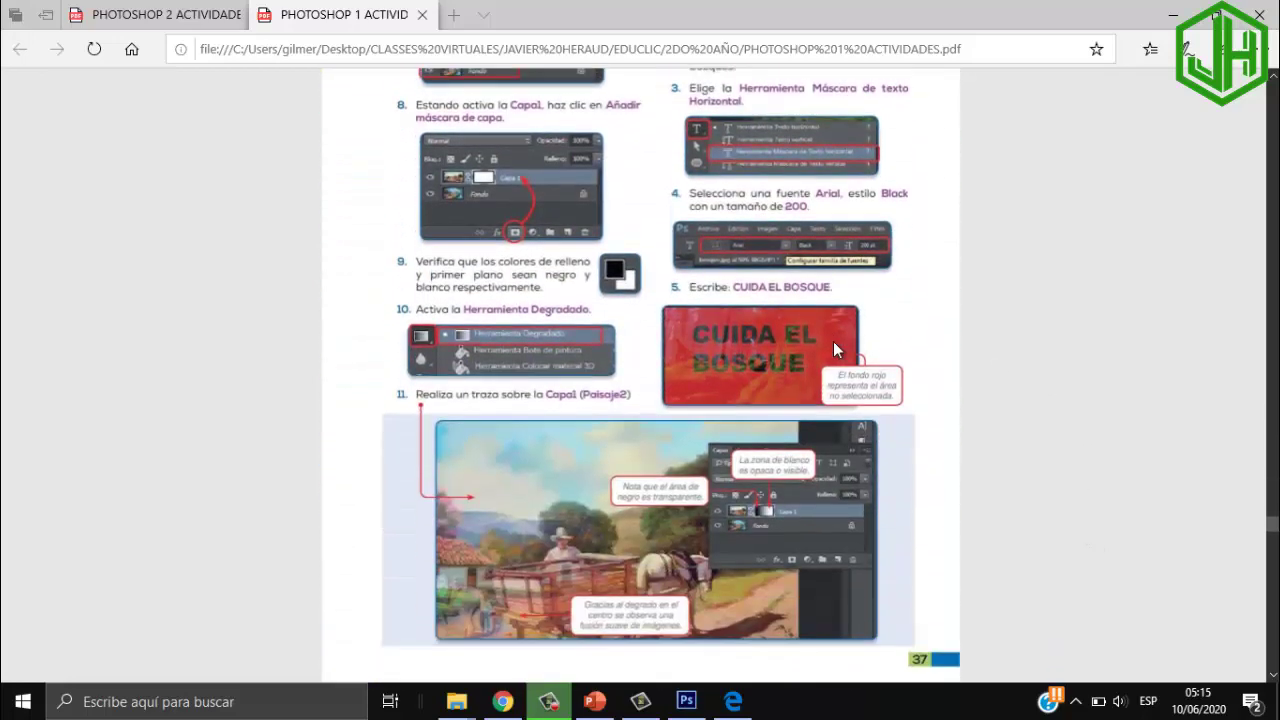
scroll(833, 341, up, 5)
scroll(833, 341, up, 4)
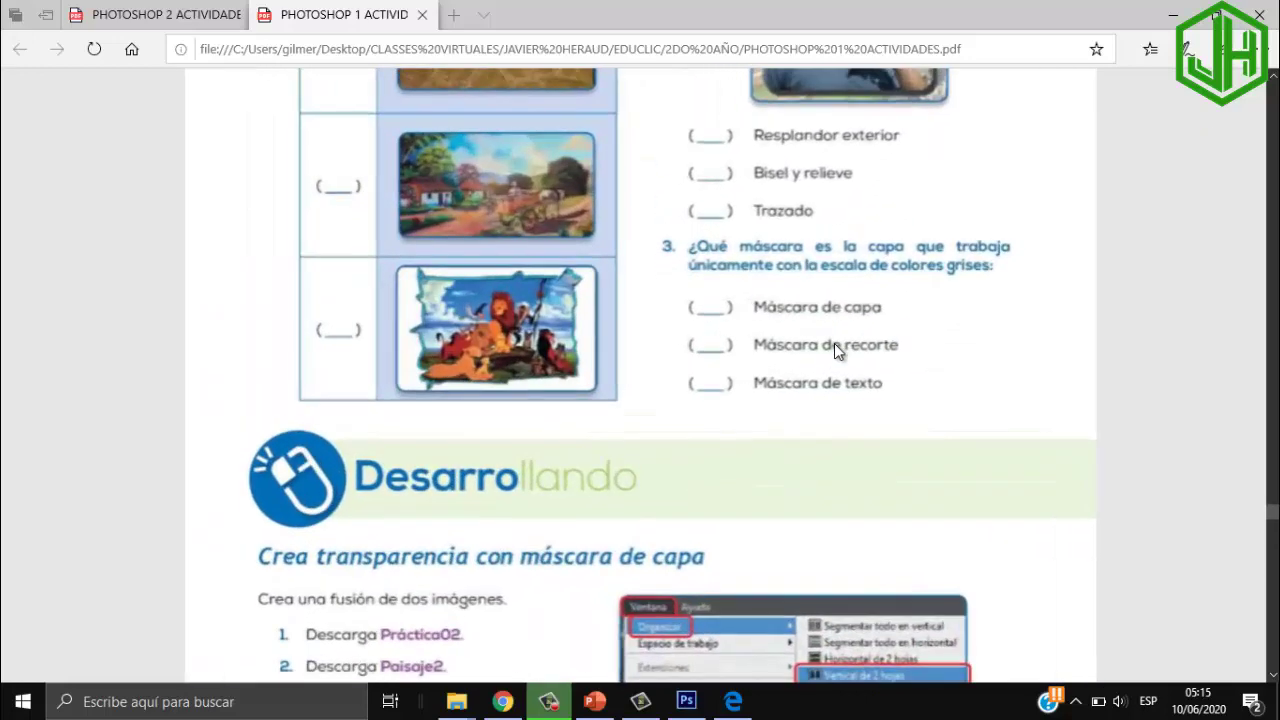
scroll(834, 343, up, 3)
scroll(834, 343, up, 3)
ctrl+scroll(830, 343, up, 1)
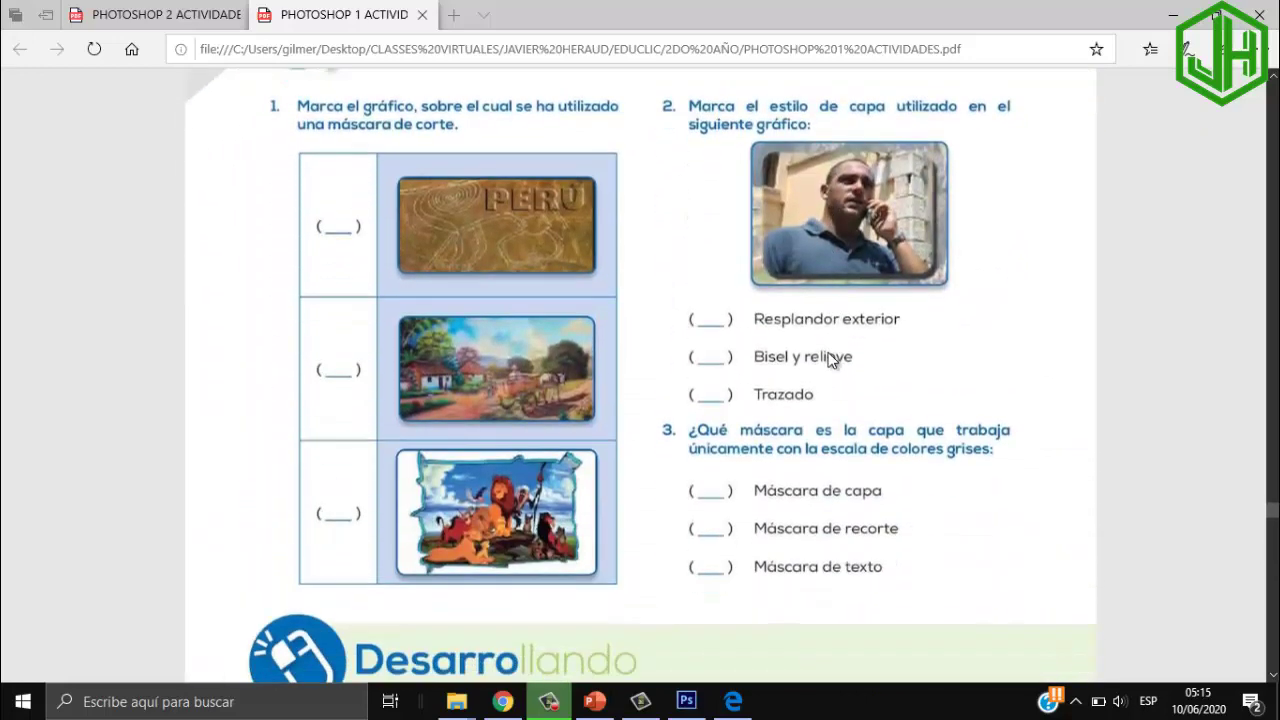
scroll(828, 352, down, 5)
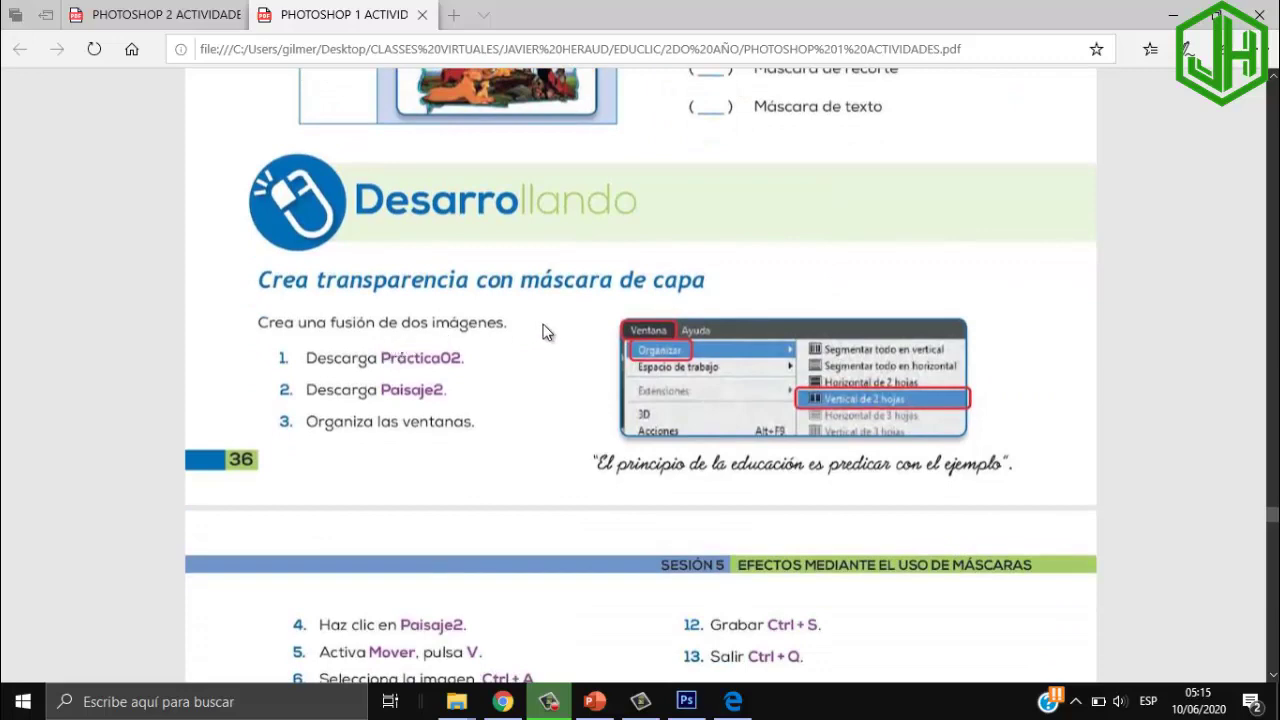
scroll(541, 331, down, 2)
scroll(545, 336, down, 3)
scroll(547, 341, down, 3)
scroll(544, 340, down, 3)
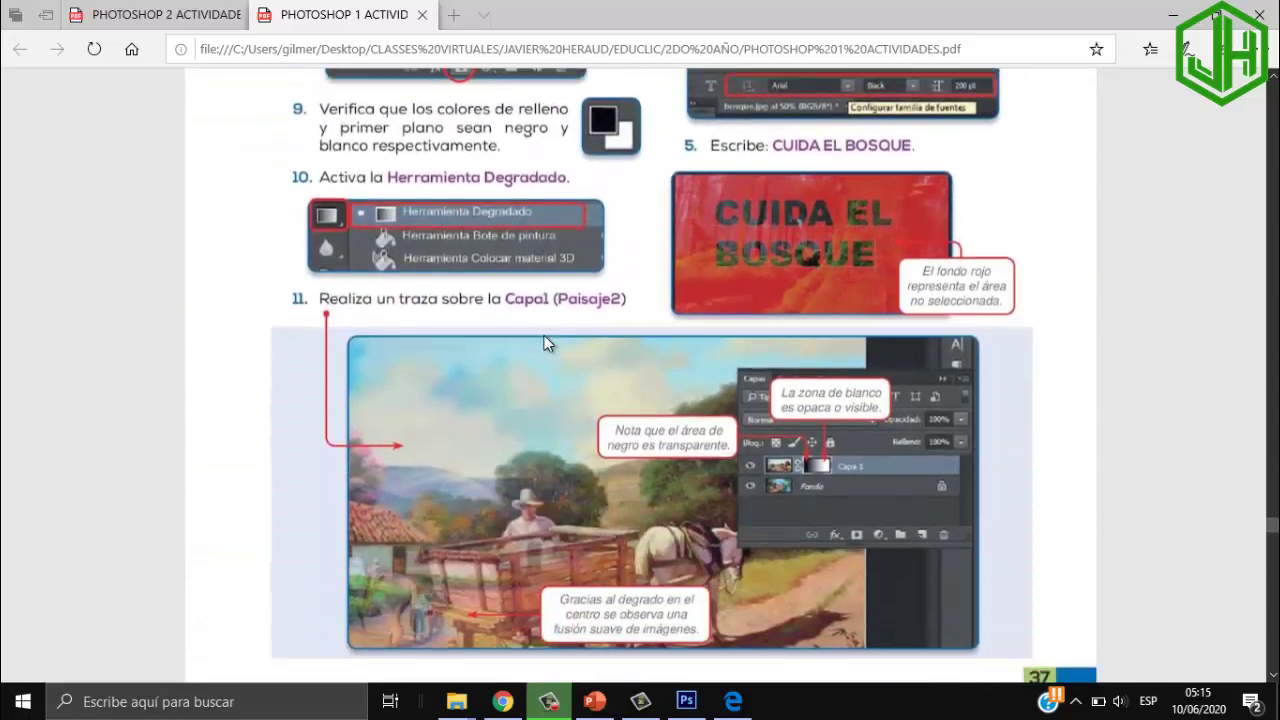
scroll(544, 335, down, 1)
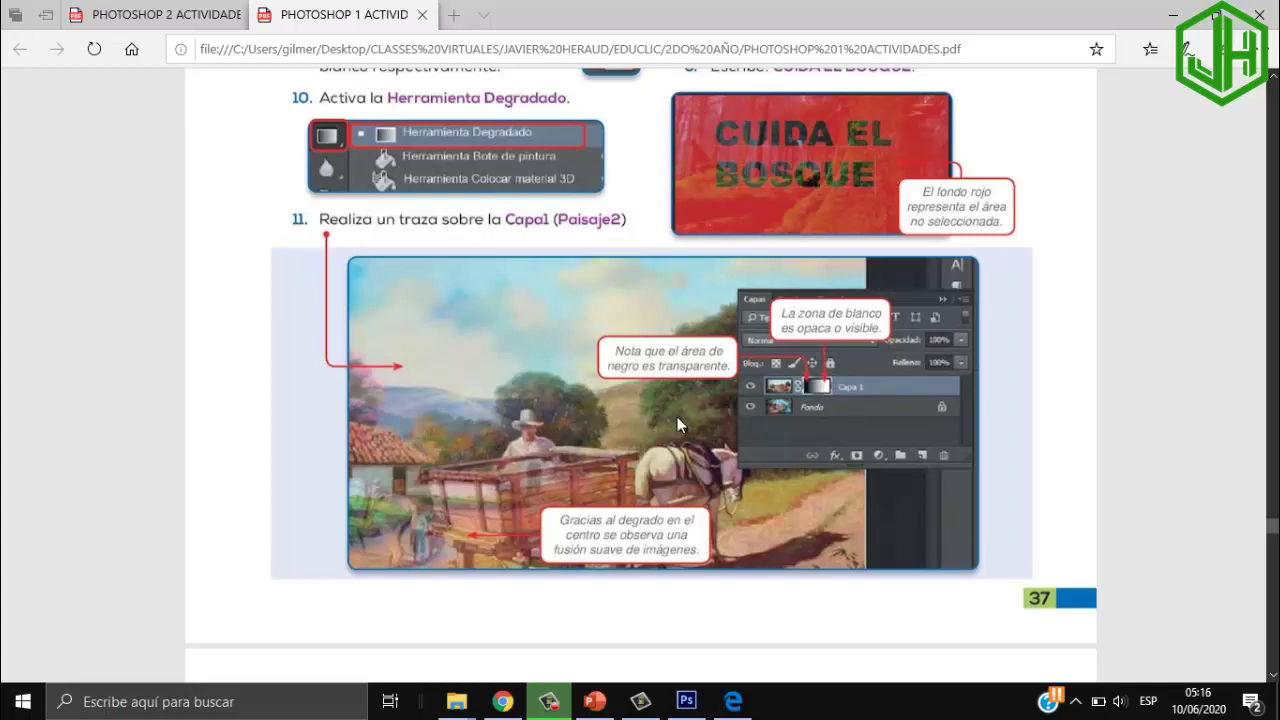
scroll(734, 458, up, 2)
scroll(734, 458, up, 3)
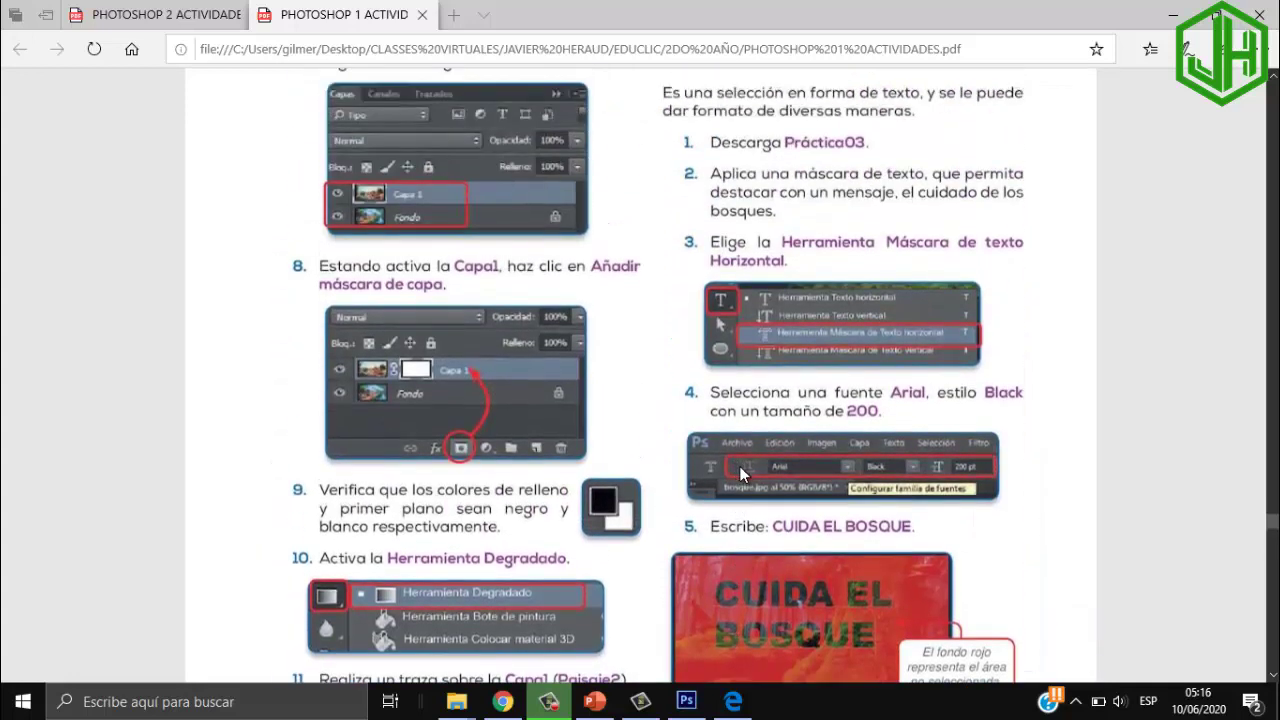
scroll(739, 466, up, 2)
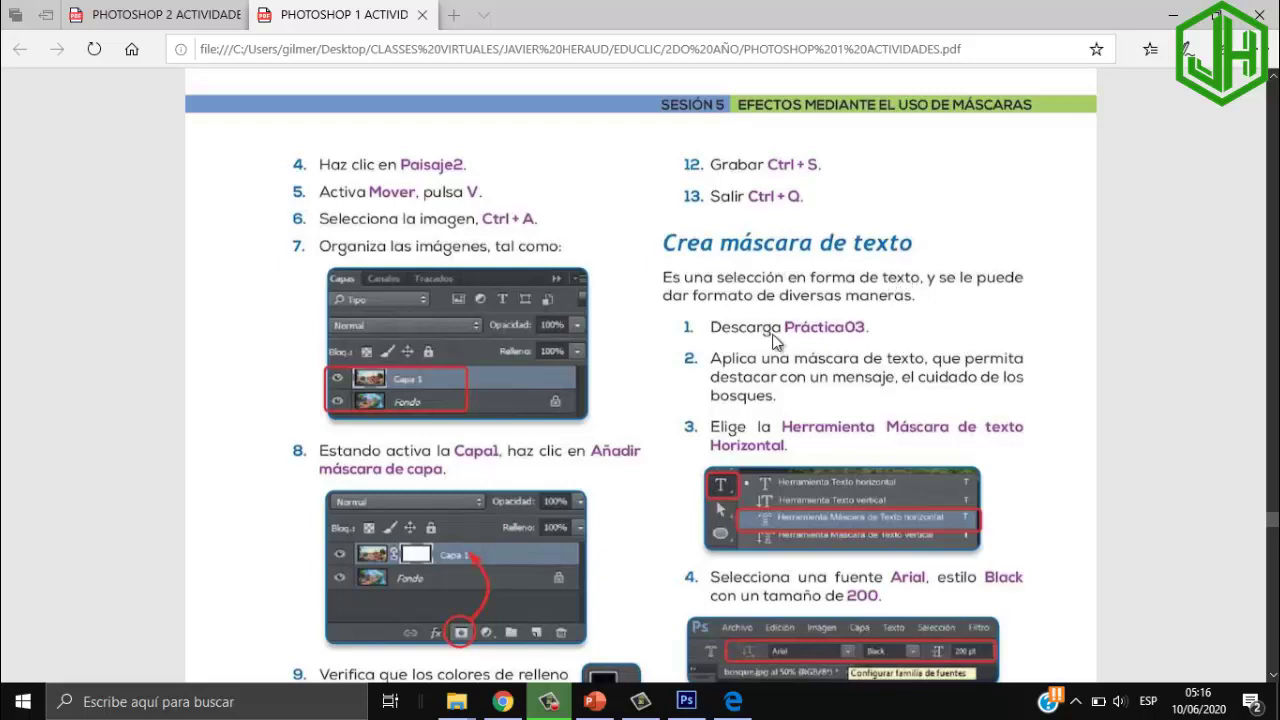
scroll(847, 390, down, 2)
scroll(847, 390, down, 2)
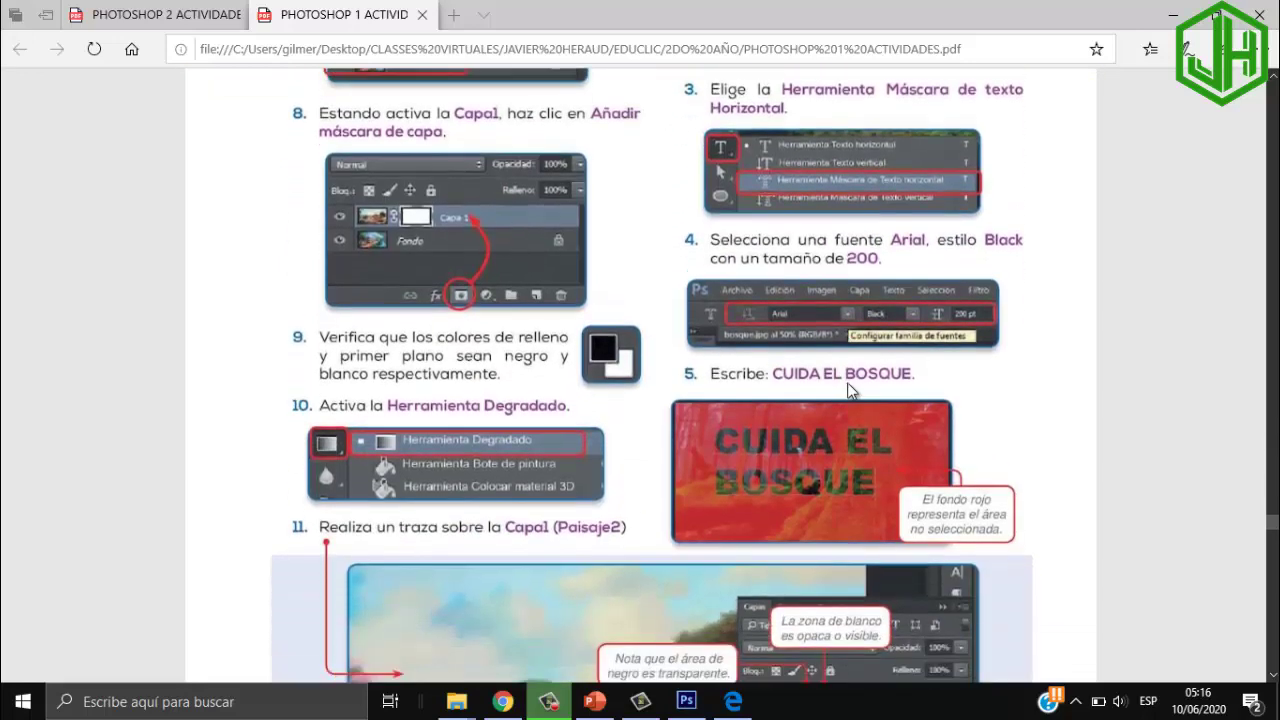
scroll(850, 393, down, 2)
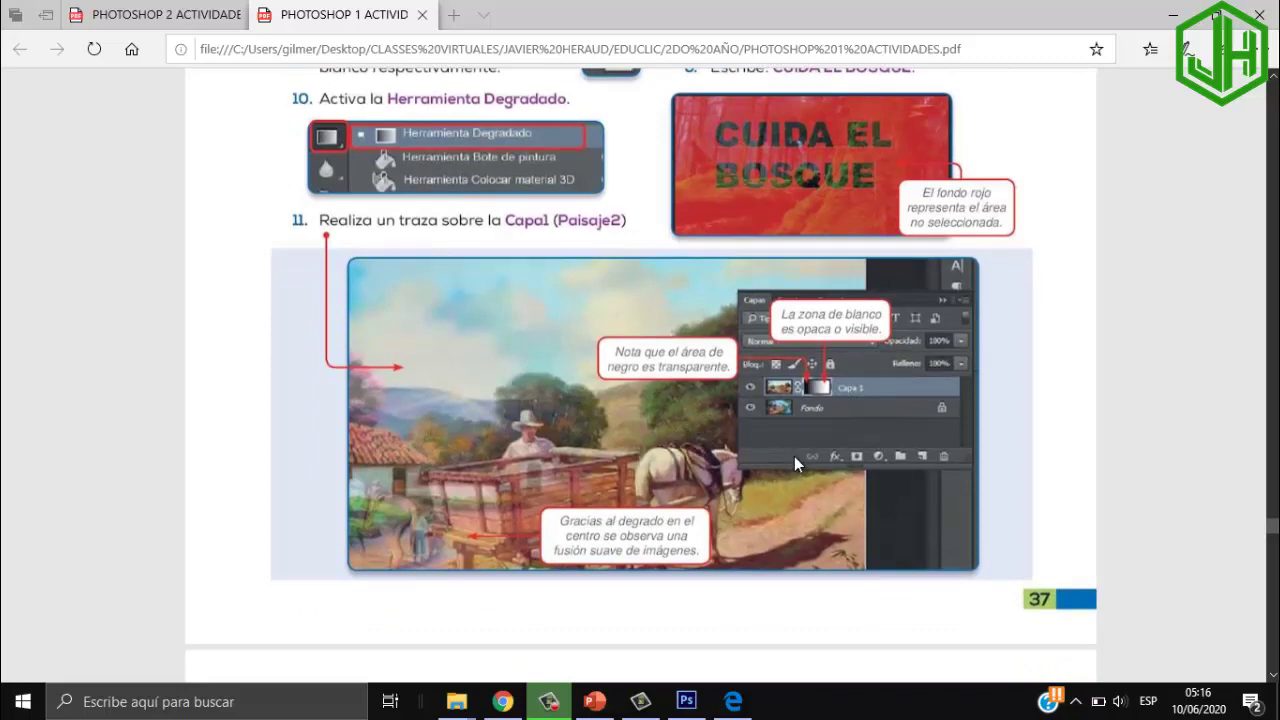
scroll(797, 463, up, 3)
scroll(797, 463, up, 4)
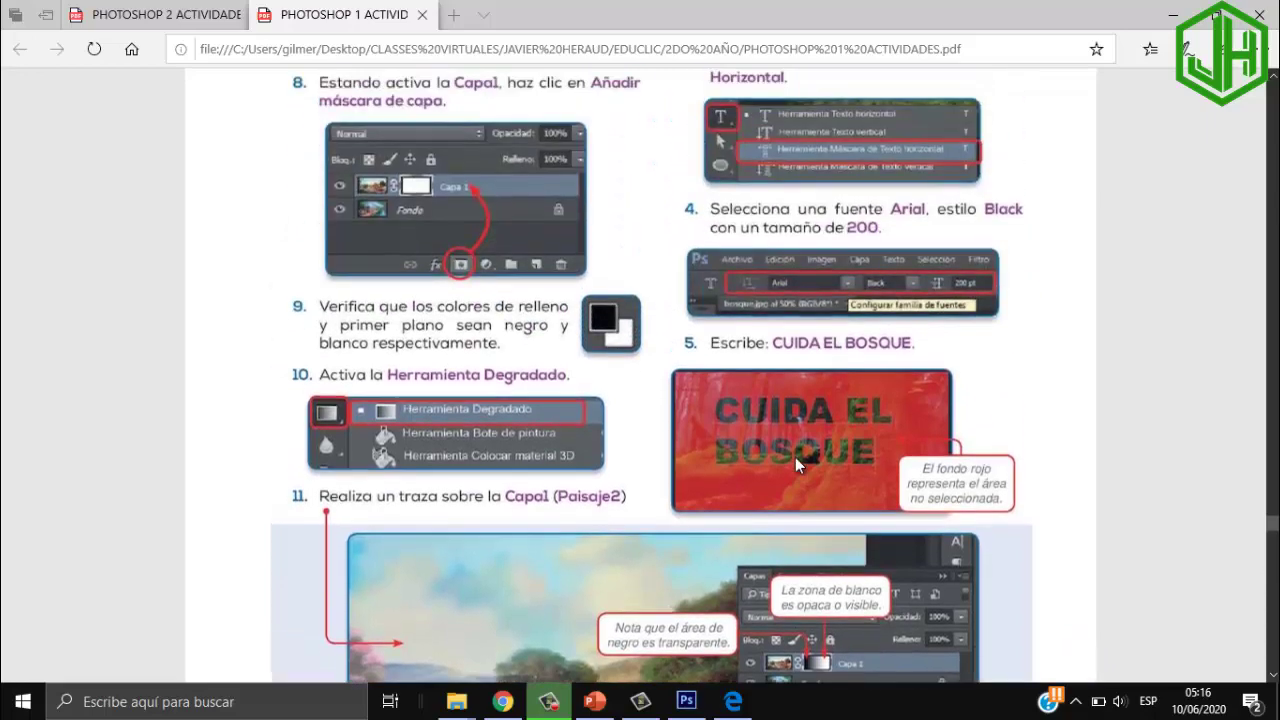
scroll(797, 463, up, 3)
scroll(378, 340, up, 3)
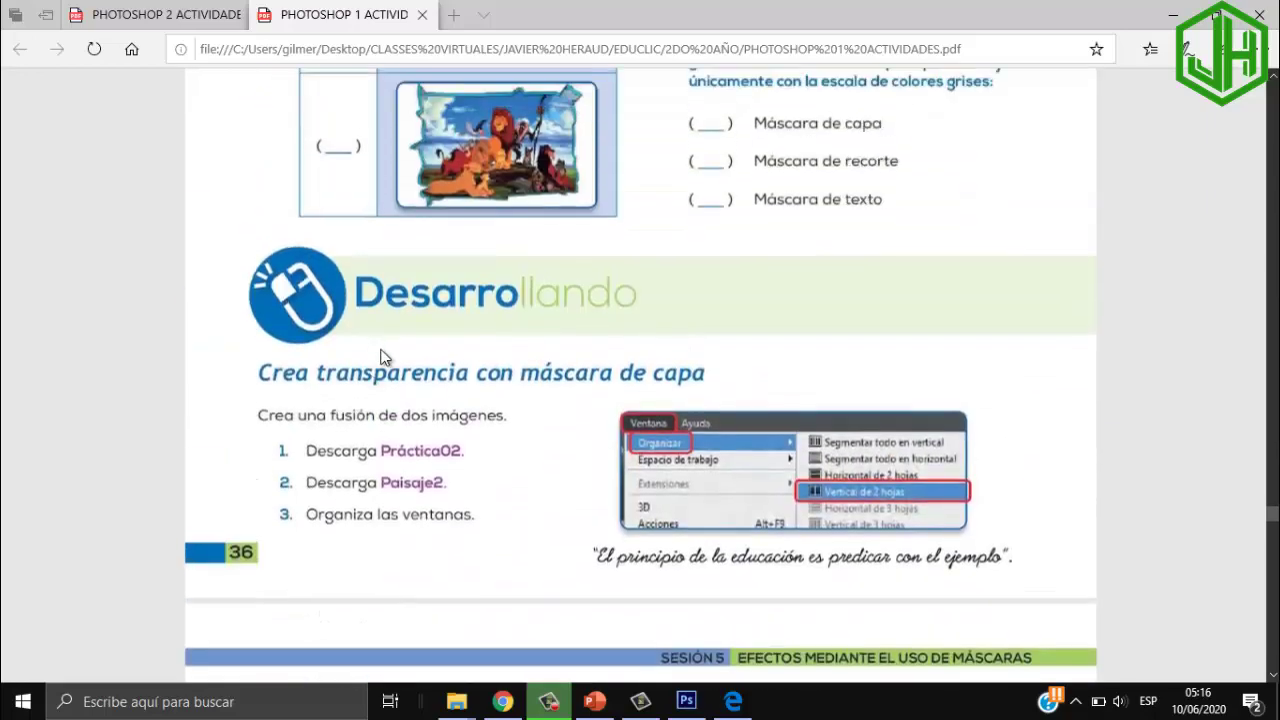
scroll(674, 400, up, 2)
scroll(674, 405, up, 2)
scroll(674, 405, up, 2)
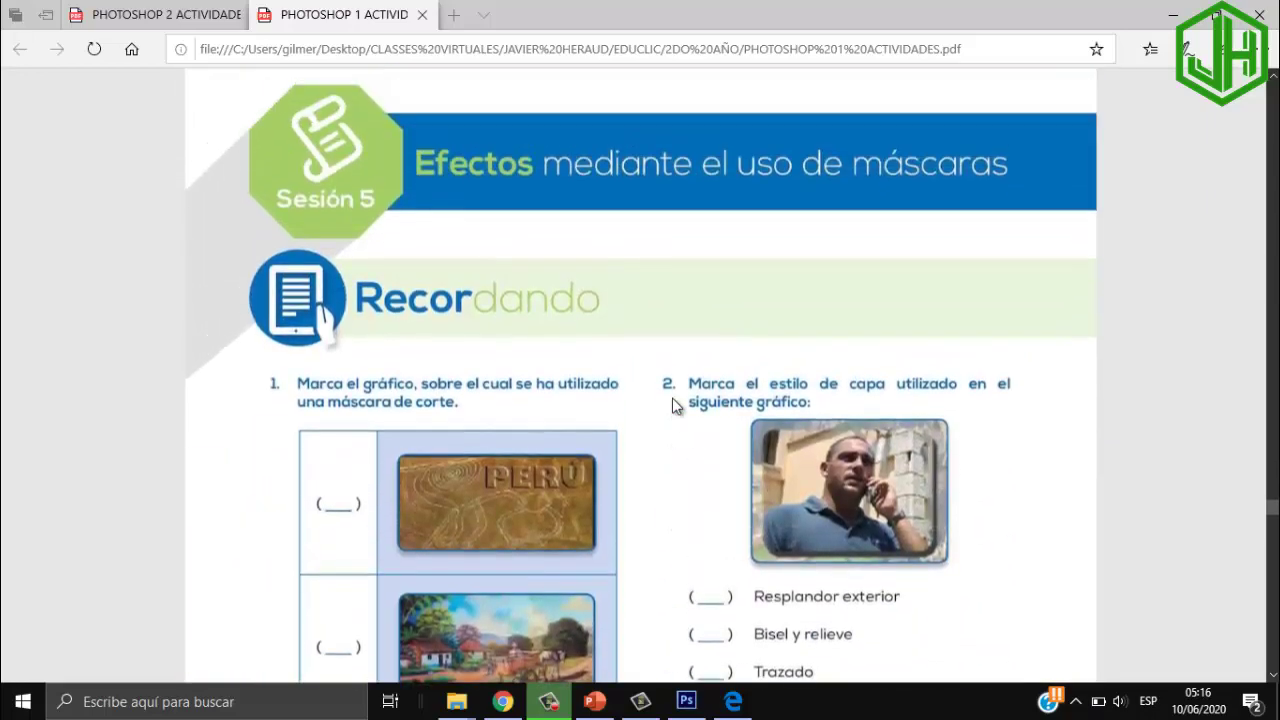
scroll(674, 405, down, 1)
scroll(674, 405, down, 2)
scroll(674, 405, down, 1)
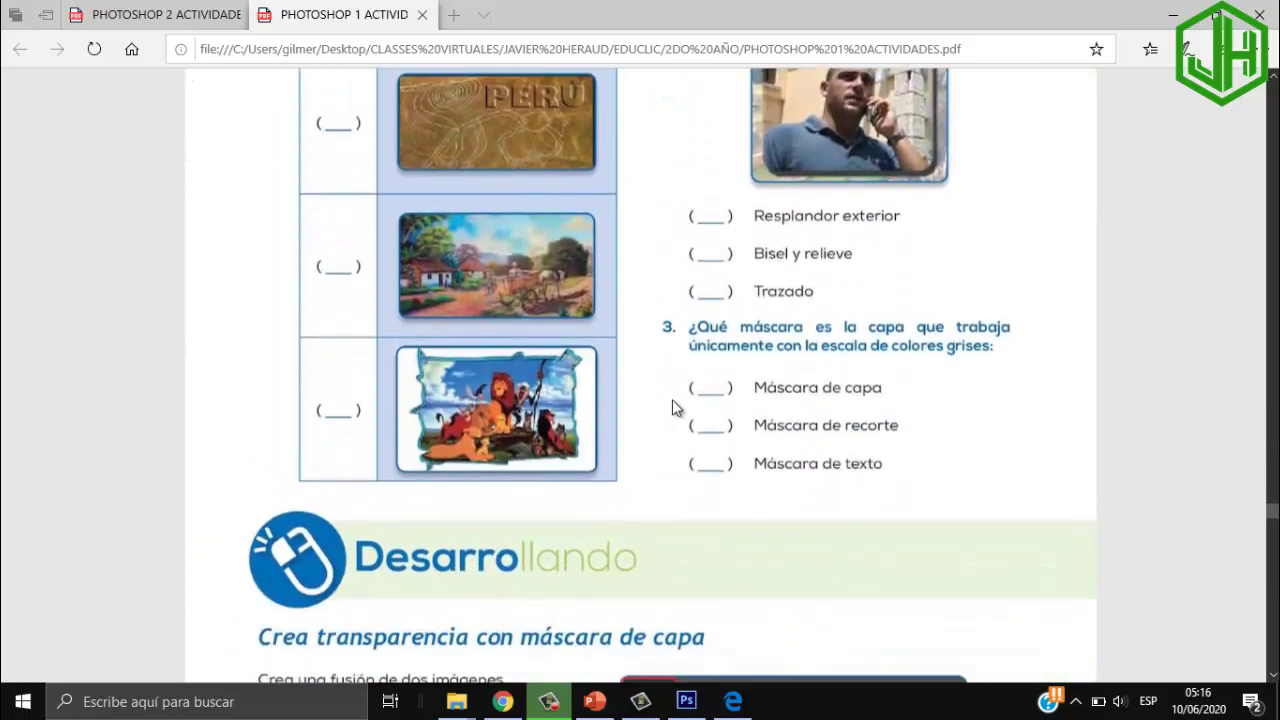
scroll(674, 405, down, 2)
scroll(672, 400, down, 3)
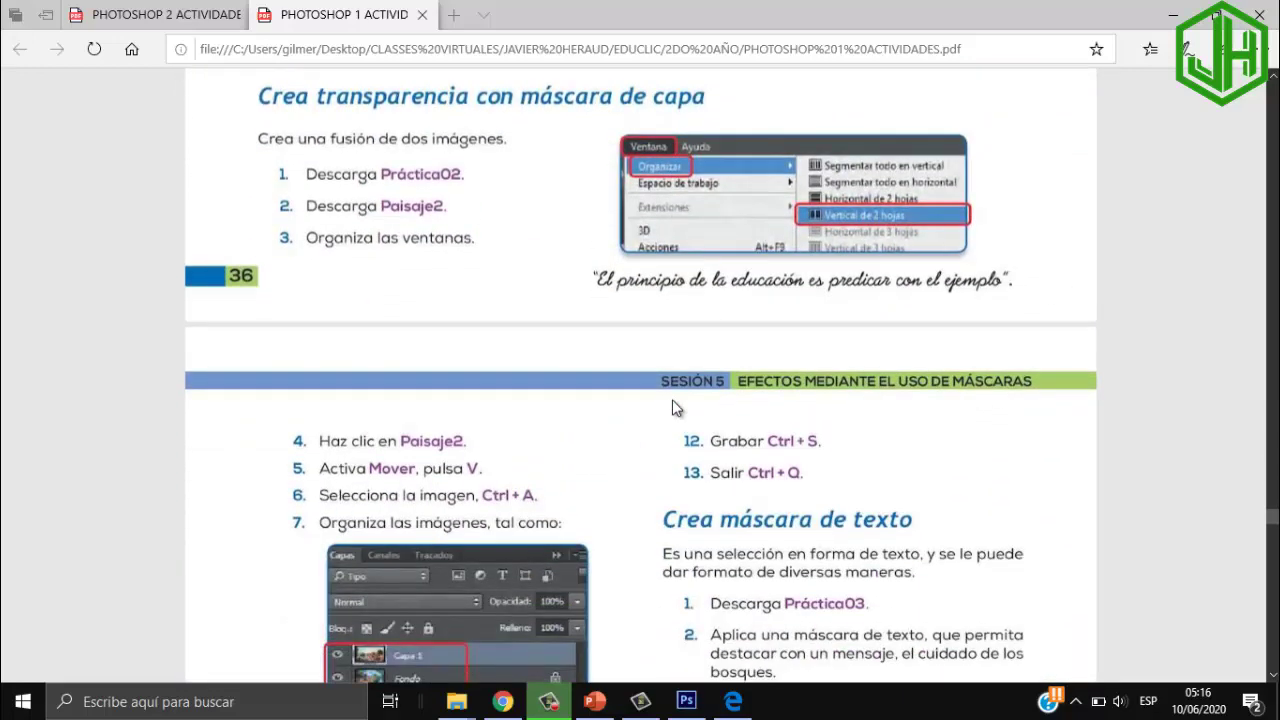